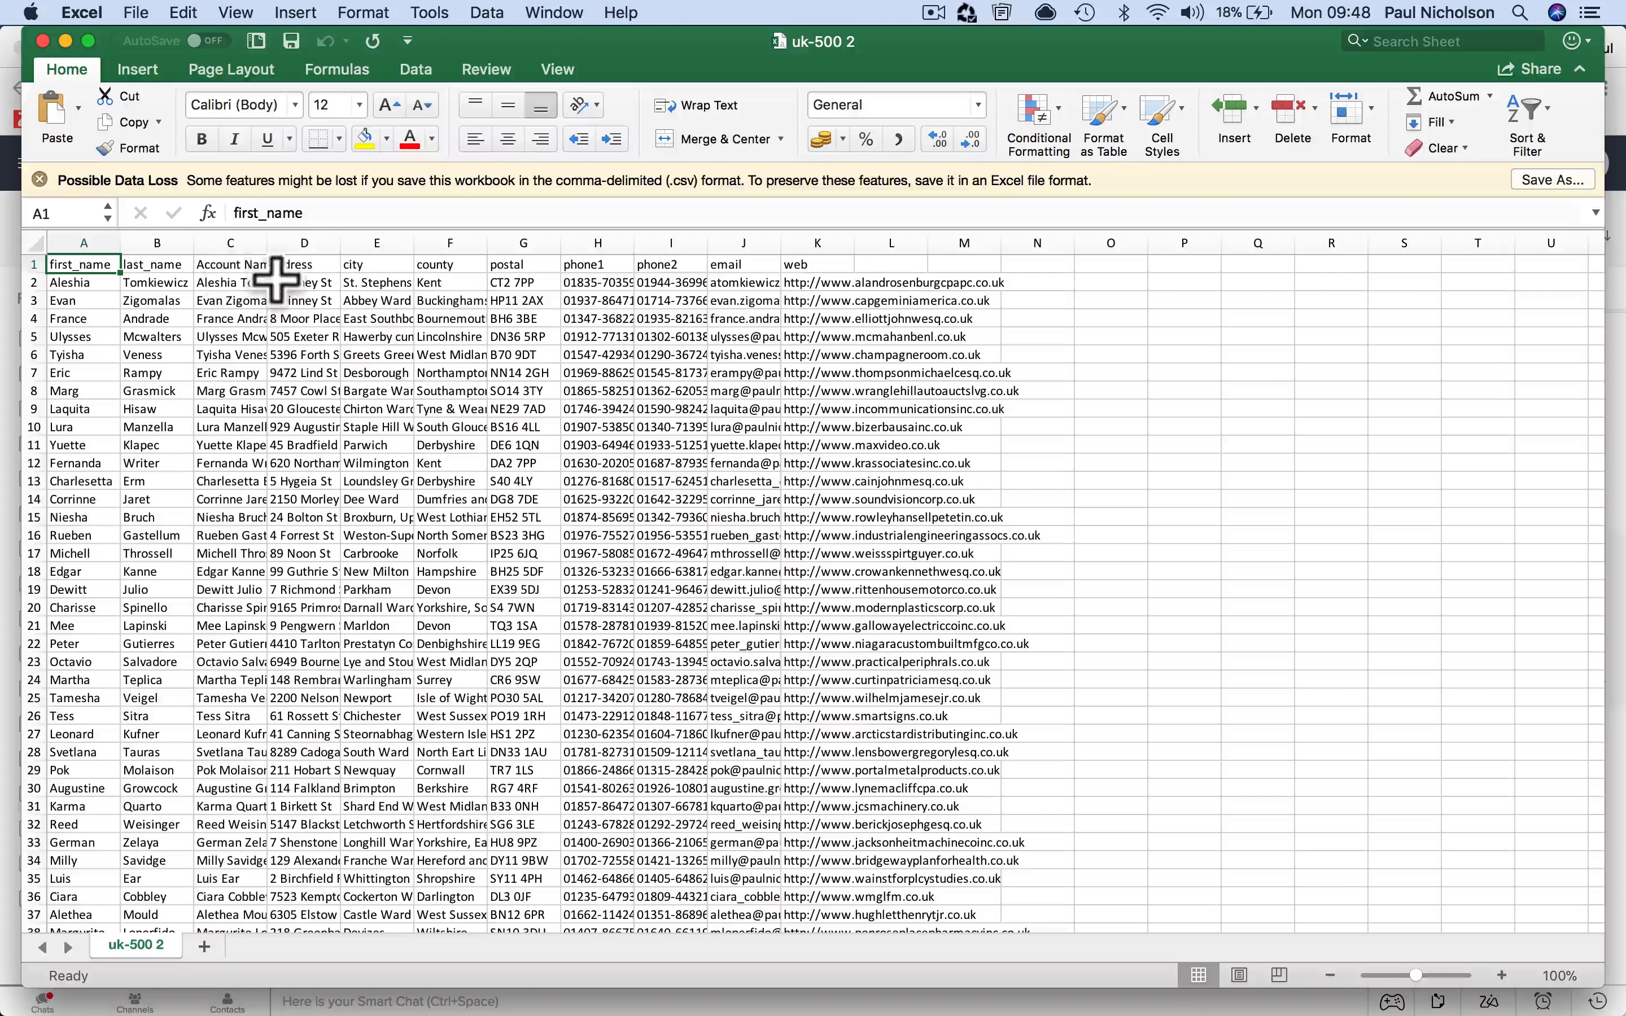
Step: Widen the Account Name column and the web column so their full contents fit
{"action": "left_click_drag", "start_coordinate": [268, 243], "coordinate": [326, 242]}
{"action": "left_click", "coordinate": [243, 282]}
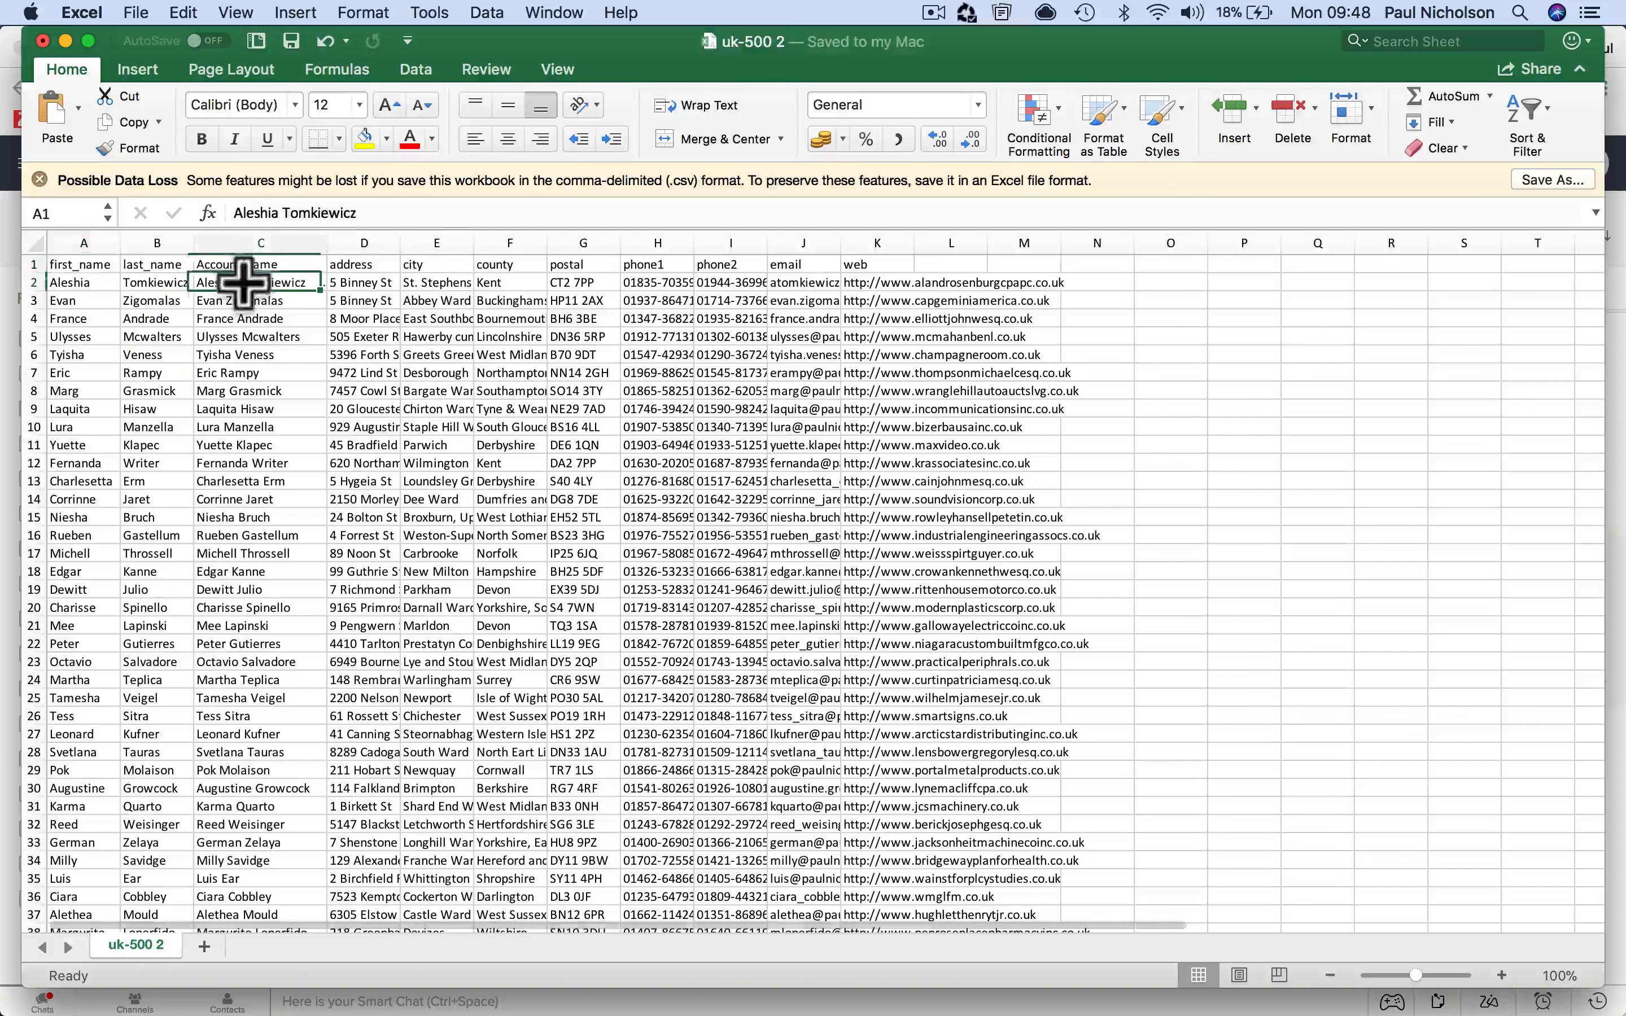
{"action": "left_click", "coordinate": [256, 244]}
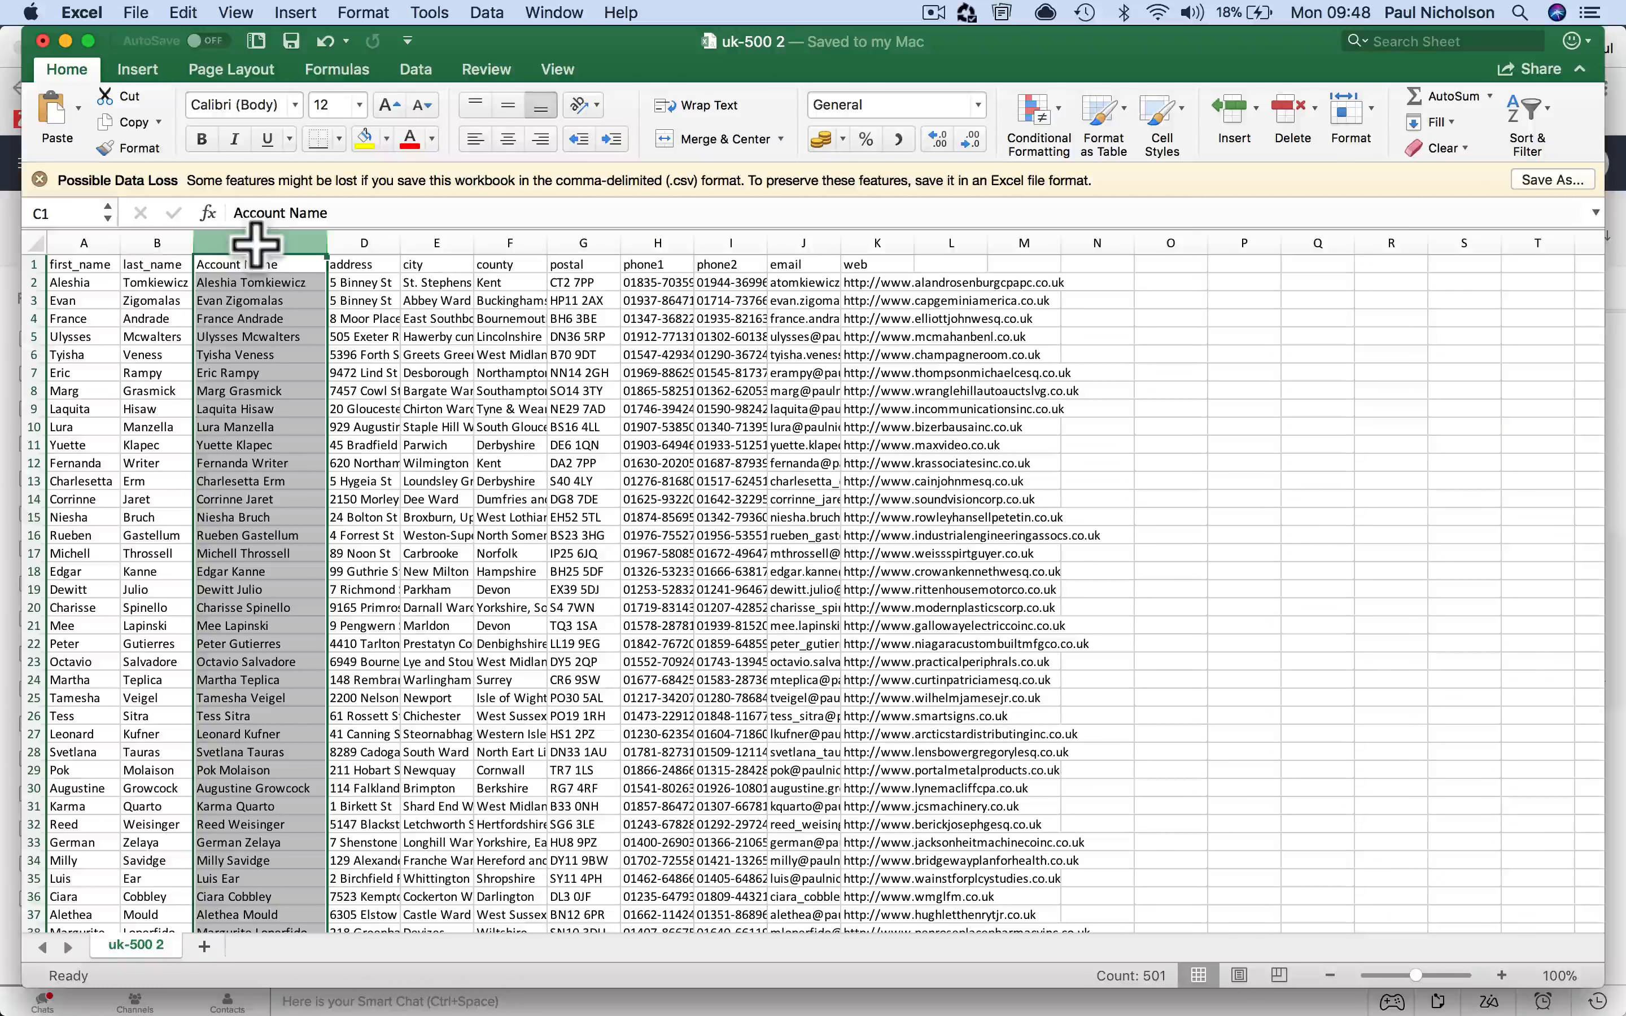
{"action": "left_click", "coordinate": [101, 283]}
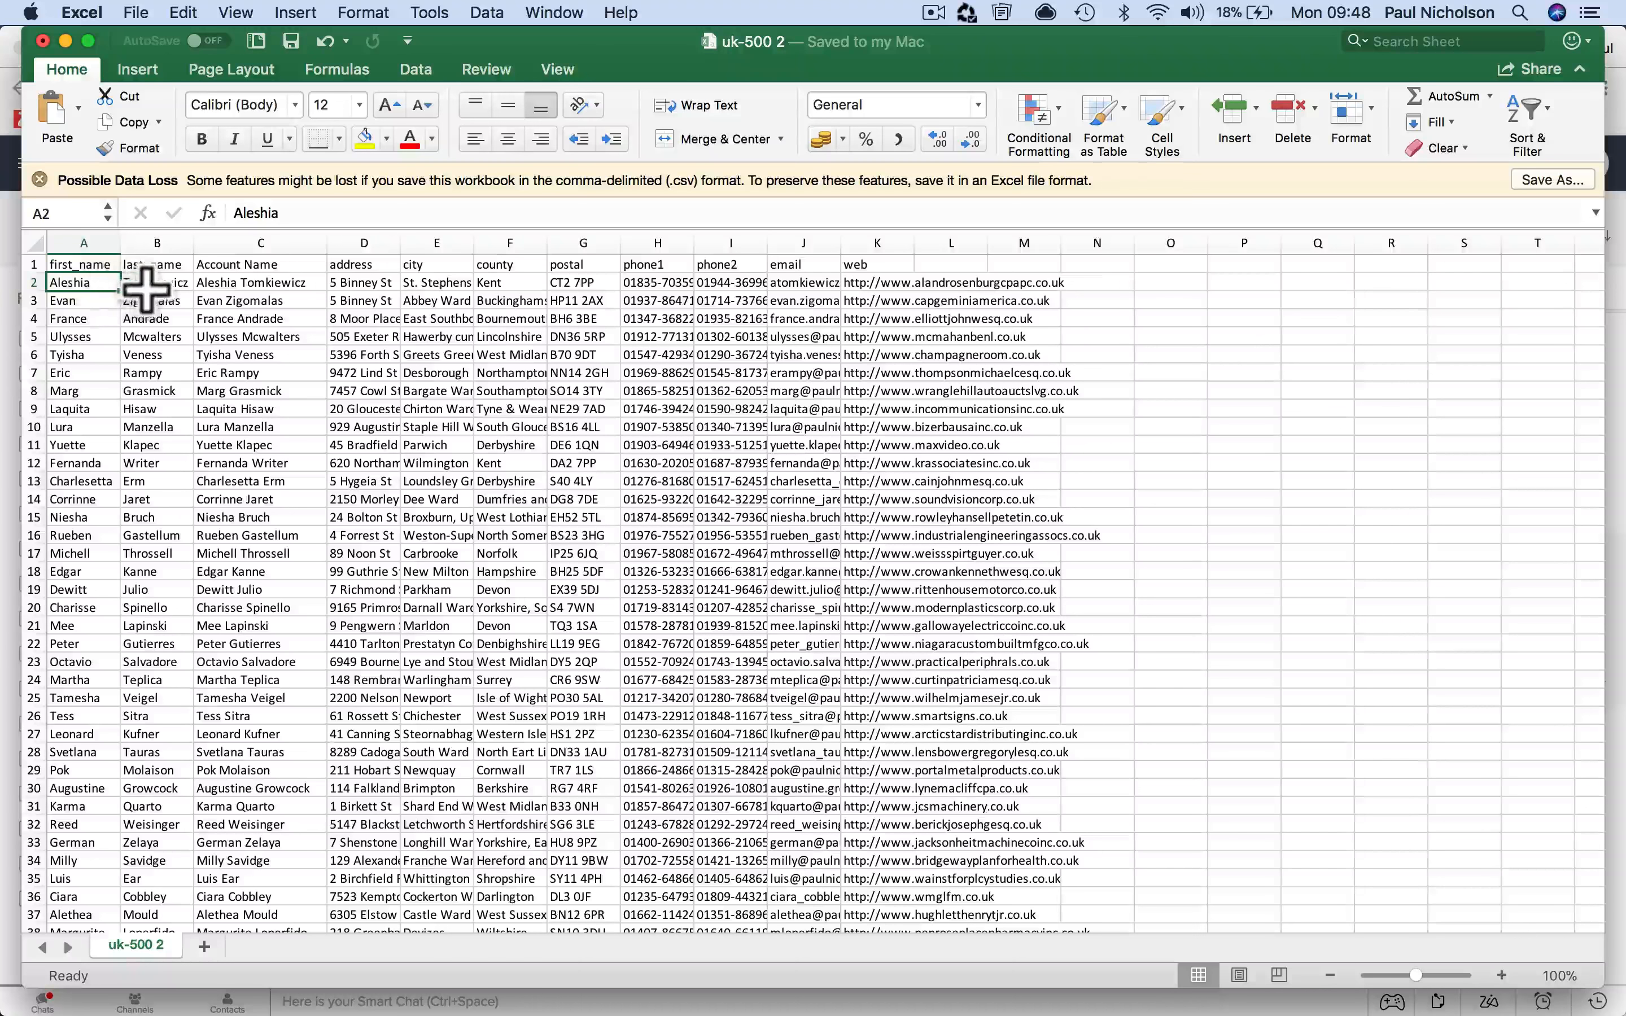
{"action": "left_click", "coordinate": [233, 288]}
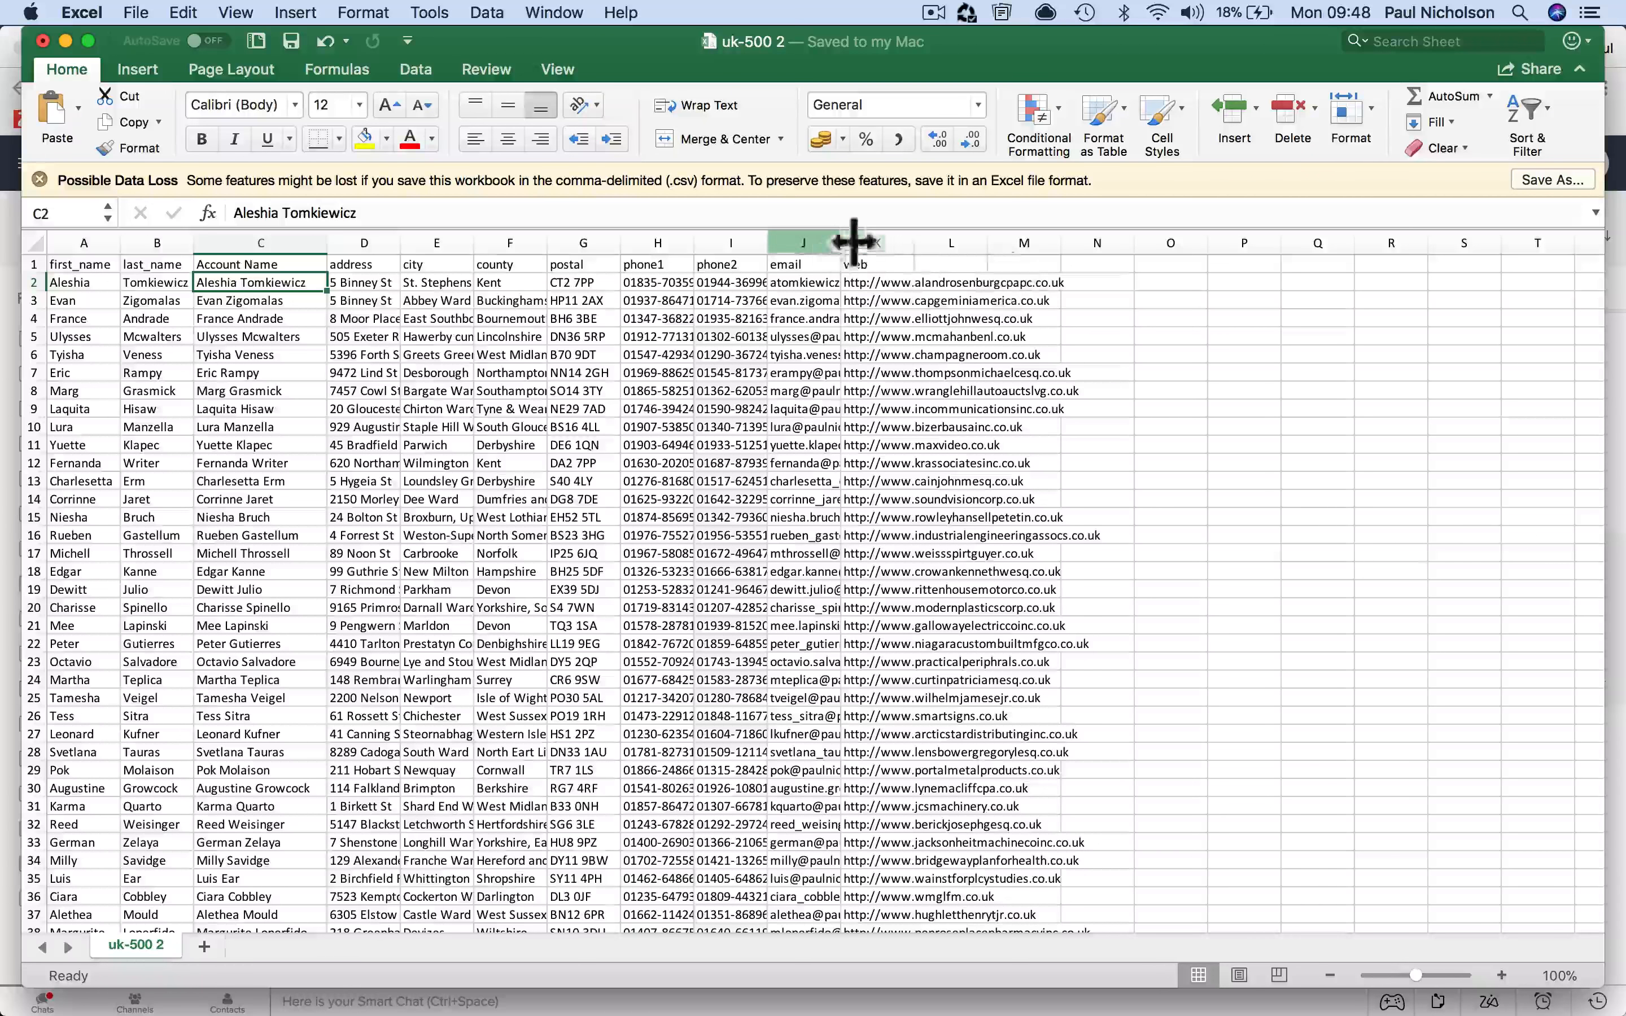
{"action": "left_click_drag", "start_coordinate": [915, 242], "coordinate": [1205, 246]}
Step: Enter the formula =A2&" "&A3 in cell L2 to join two cells with a space
{"action": "left_click", "coordinate": [1169, 300]}
{"action": "left_click", "coordinate": [1170, 282]}
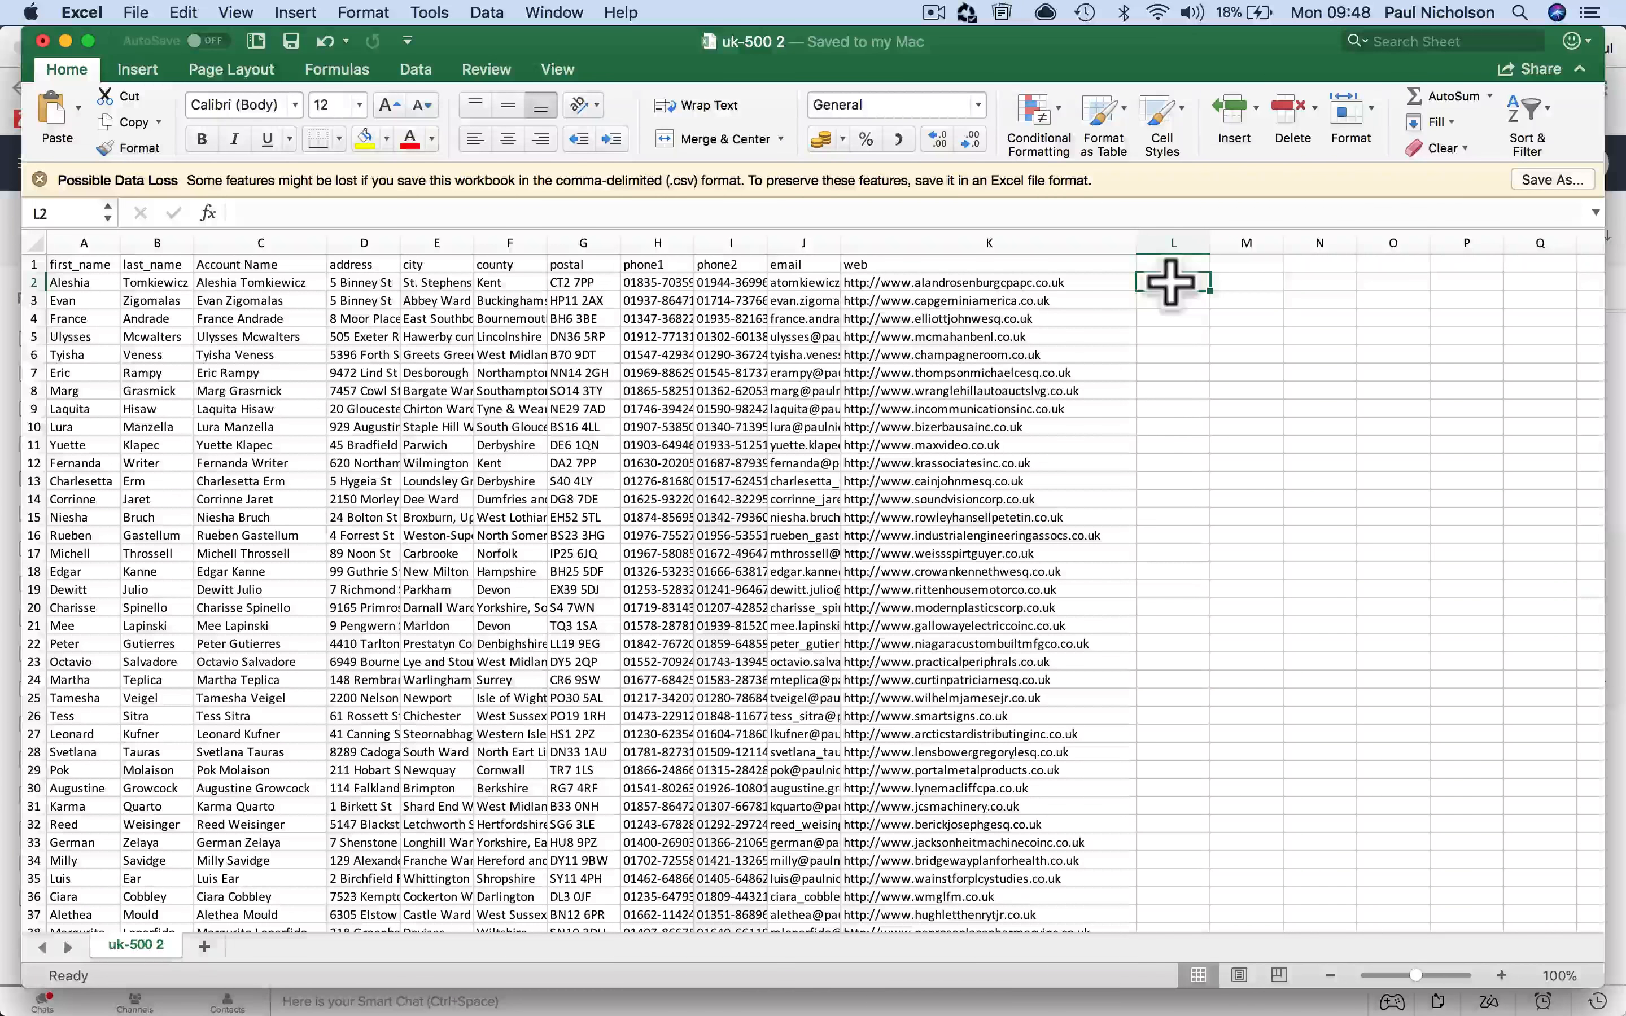
{"action": "type", "text": "=a2"}
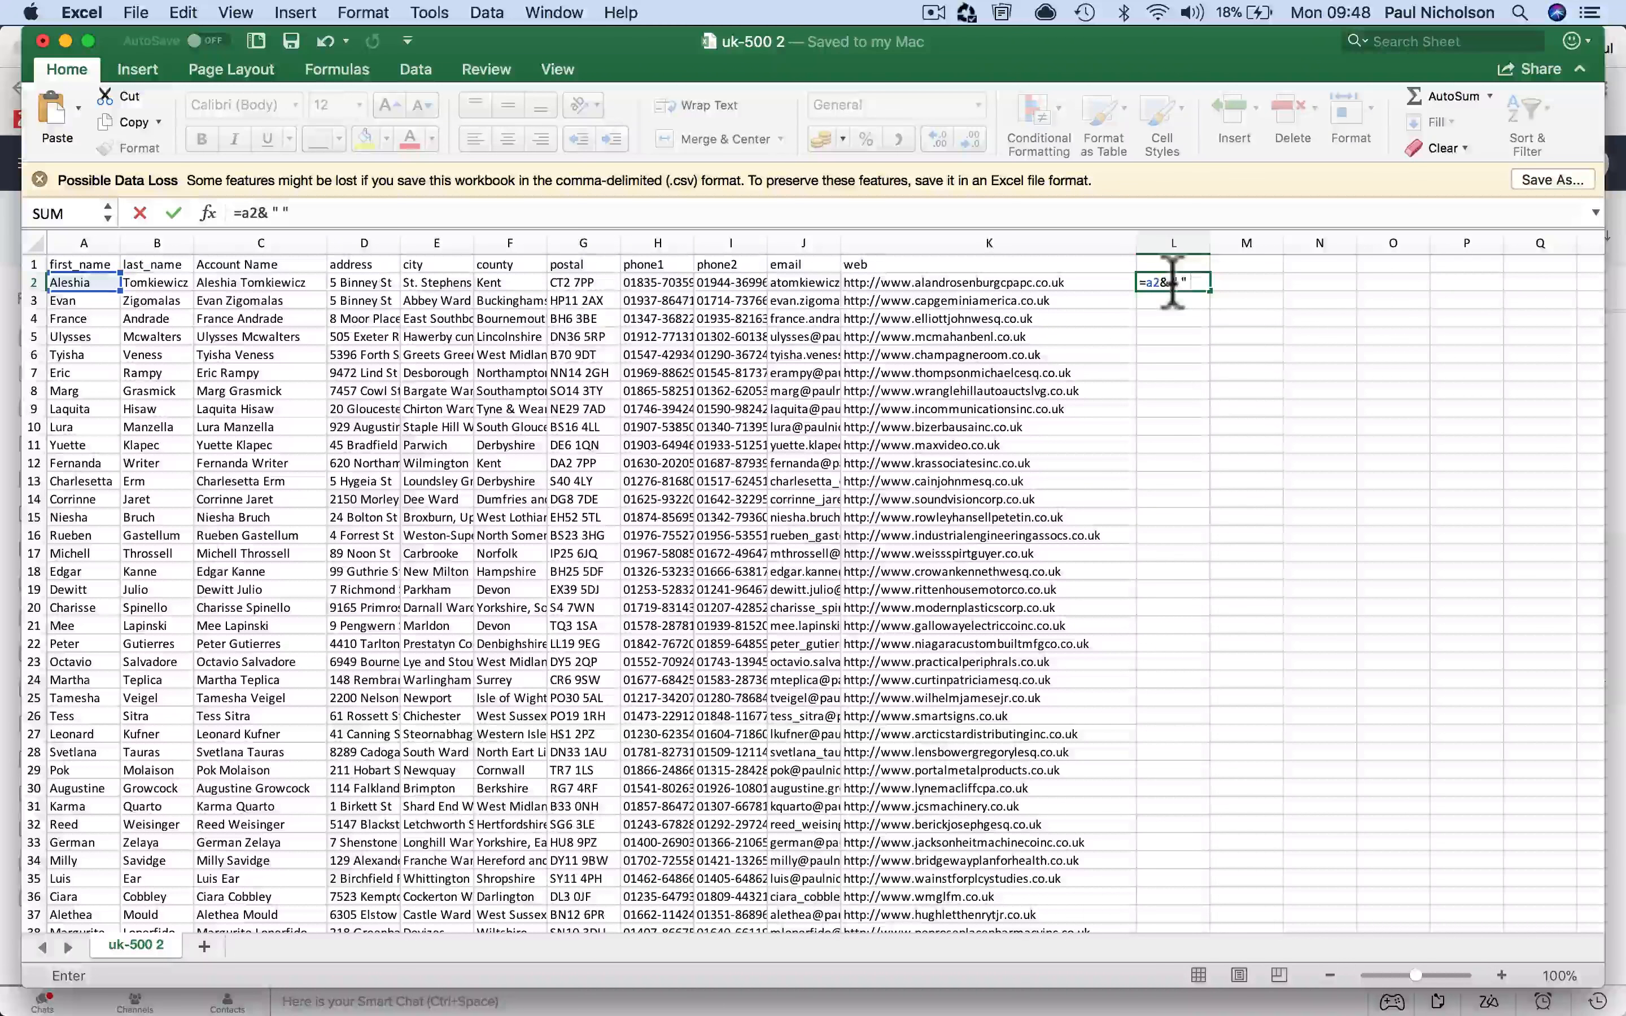
{"action": "type", "text": "&"}
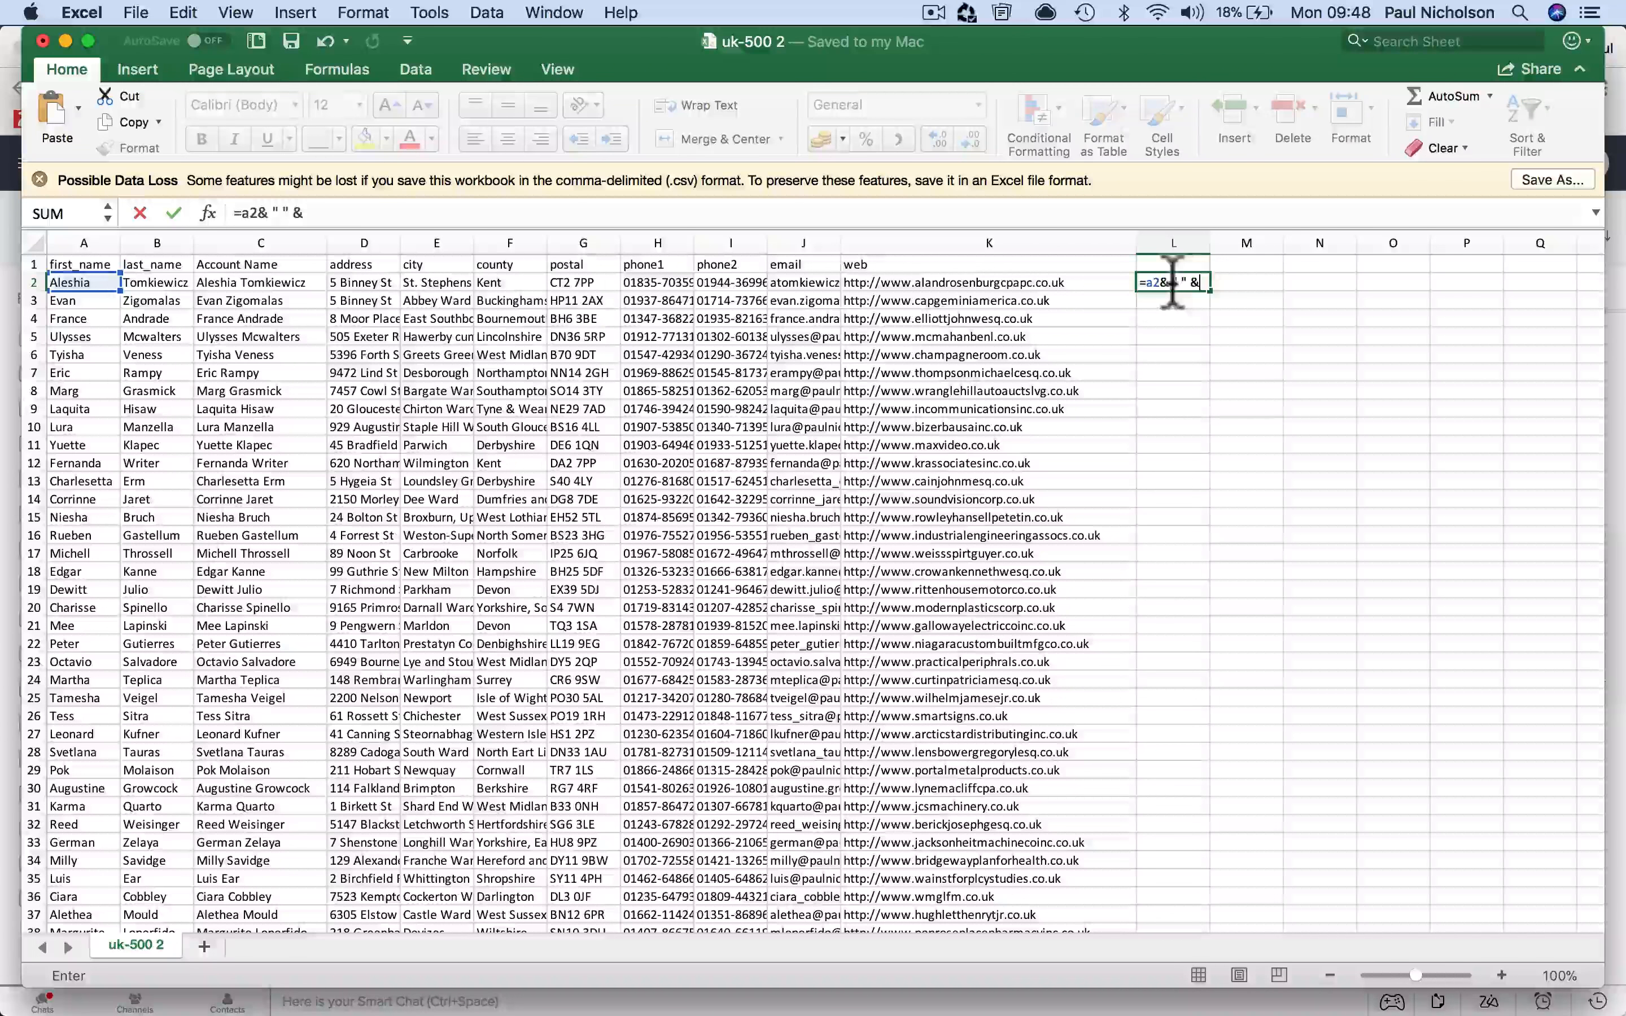
{"action": "type", "text": "a3"}
{"action": "key", "text": "Tab"}
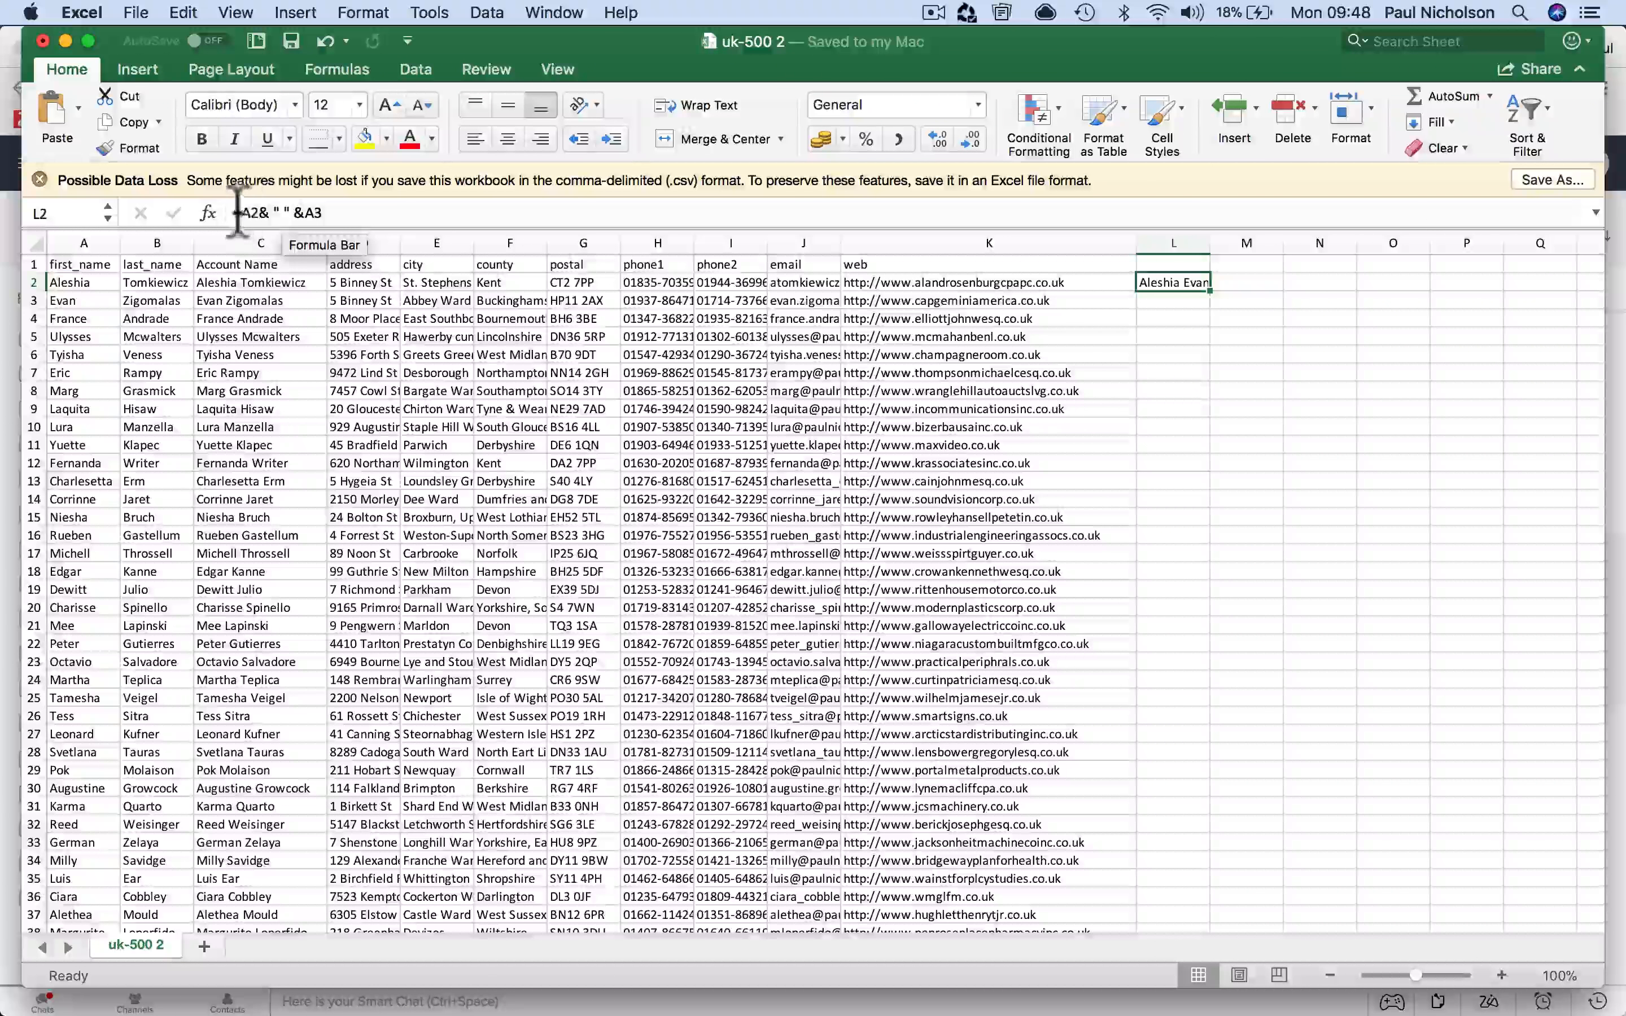
Step: Correct the formula in L2 to =A2&" "&B2 so it joins the first and last names
{"action": "left_click_drag", "start_coordinate": [233, 212], "coordinate": [339, 214]}
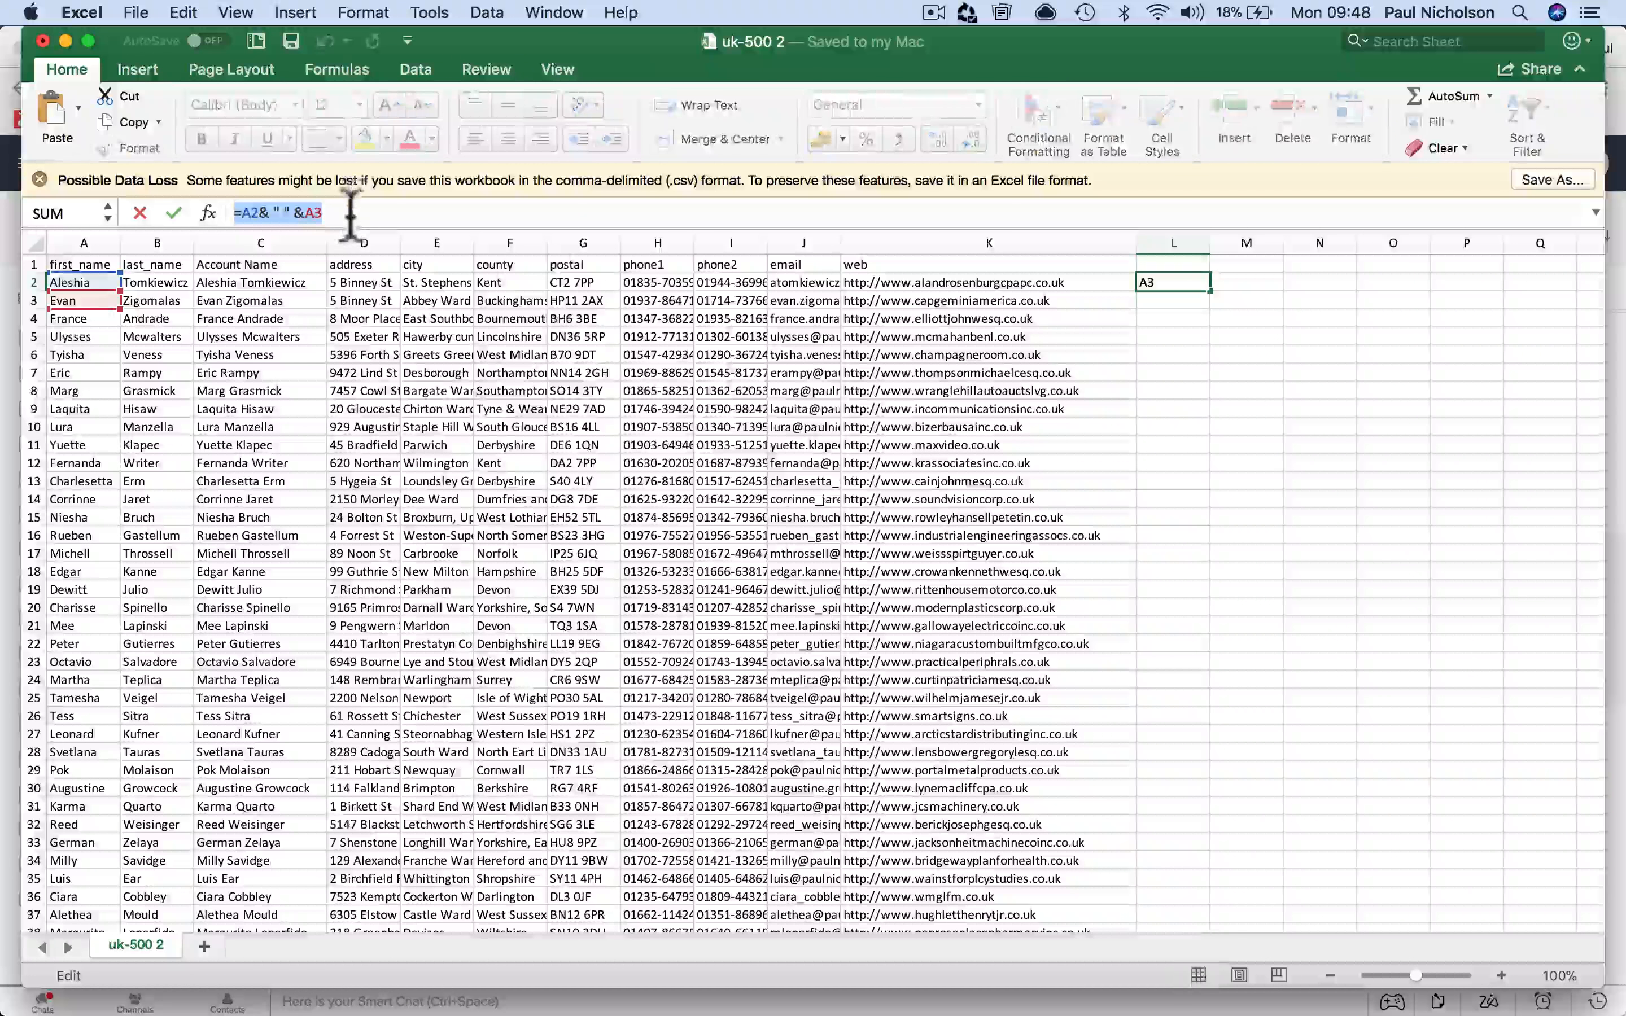
{"action": "left_click", "coordinate": [350, 213]}
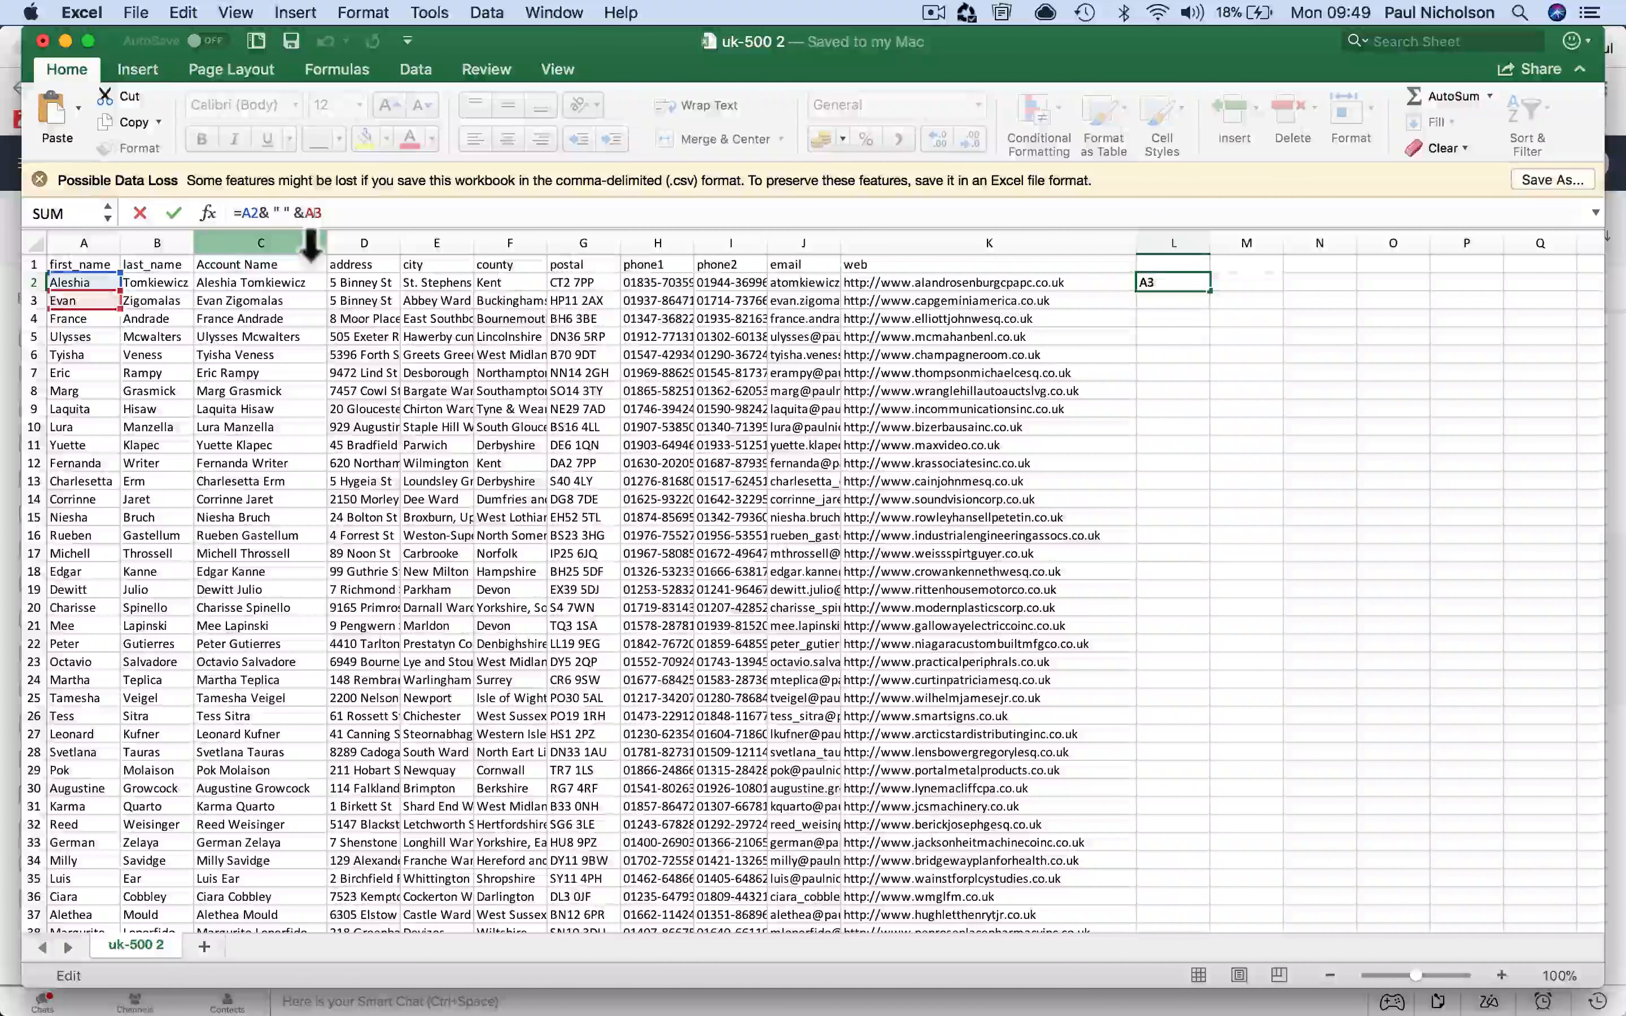
{"action": "type", "text": "B"}
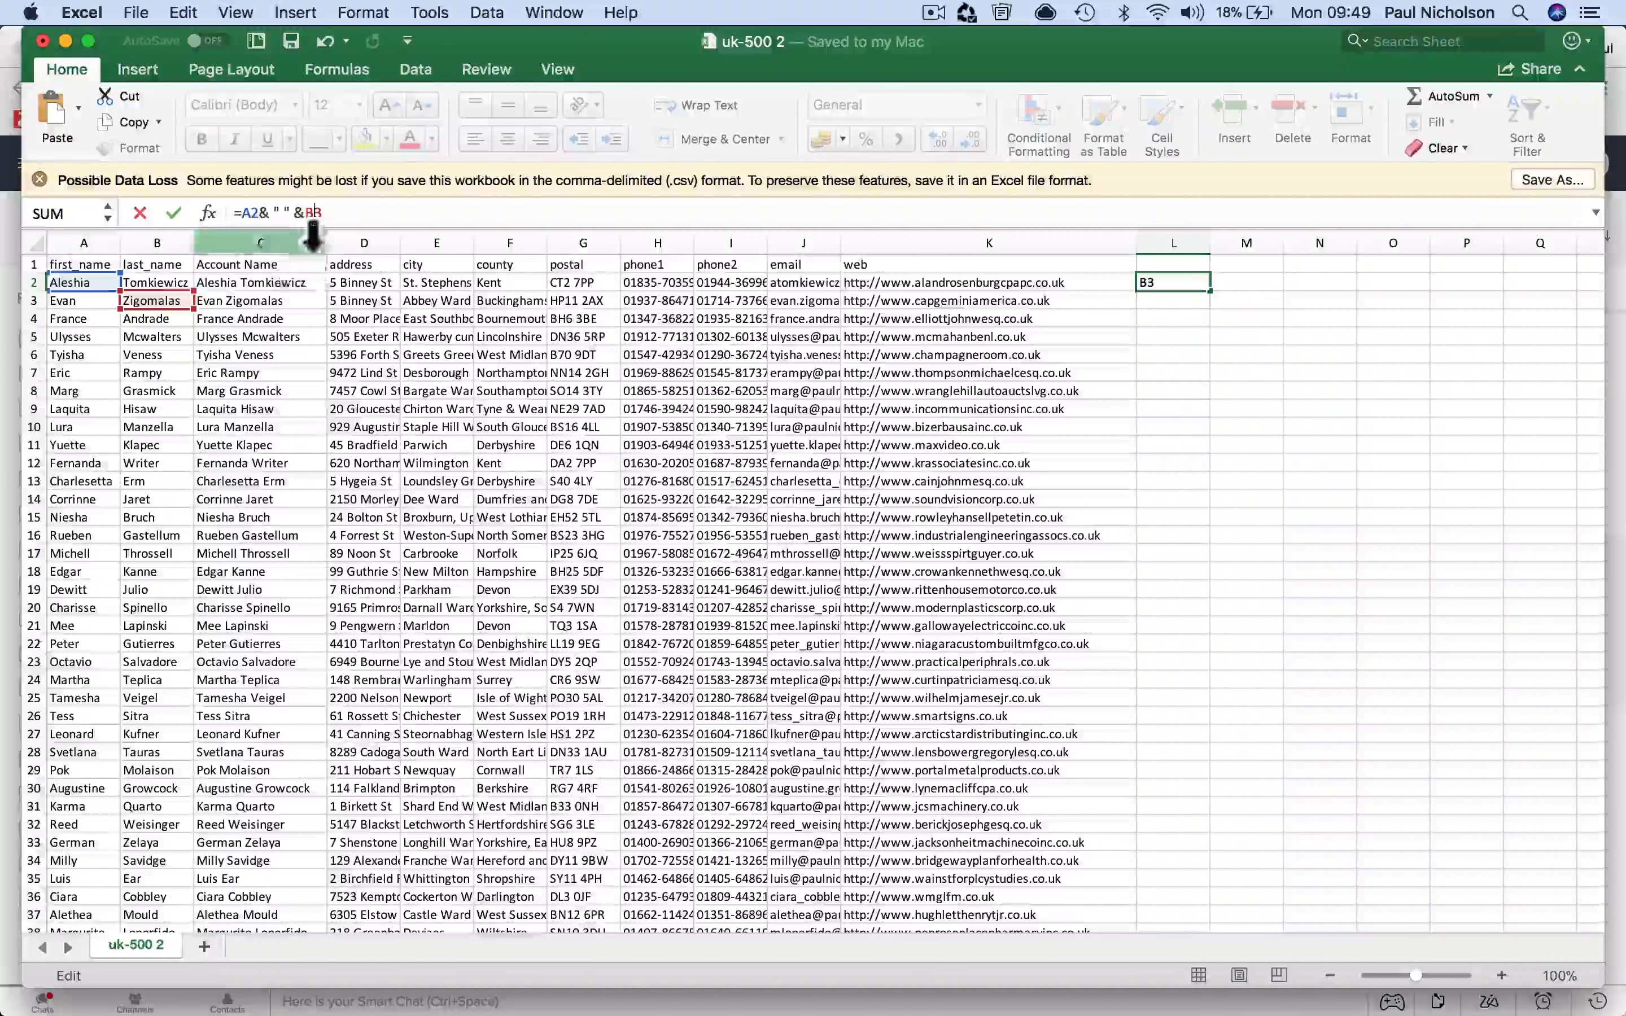
{"action": "key", "text": "BackSpace"}
{"action": "type", "text": "2"}
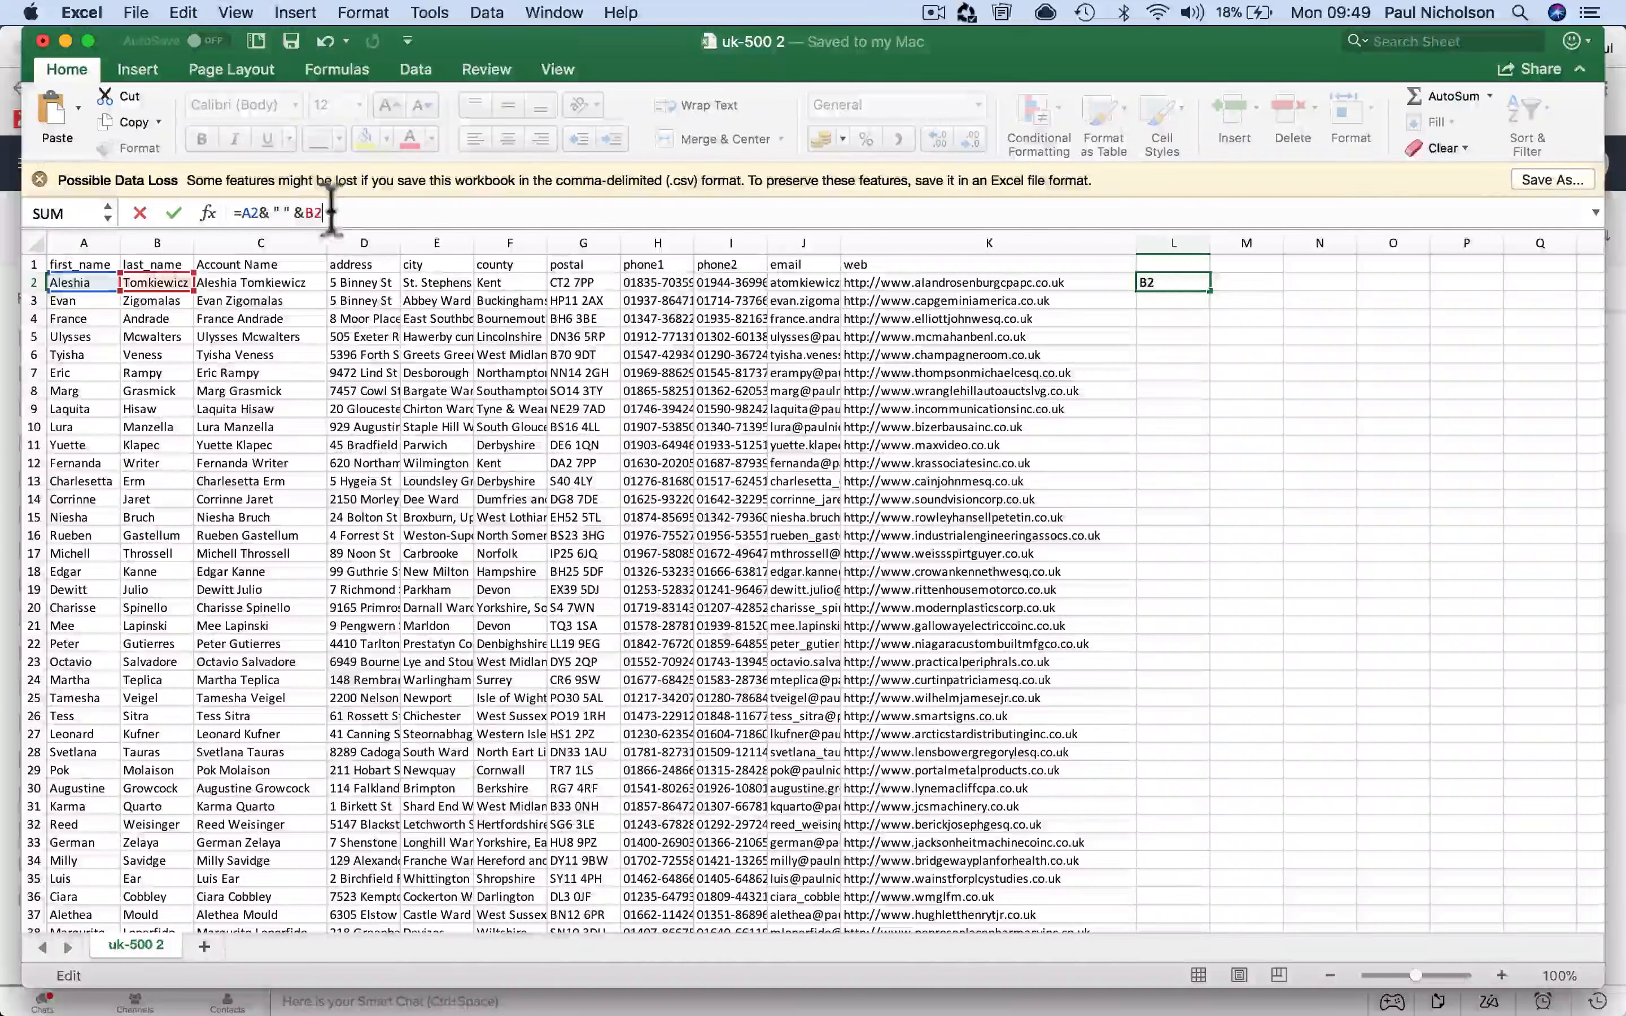
{"action": "key", "text": "Tab"}
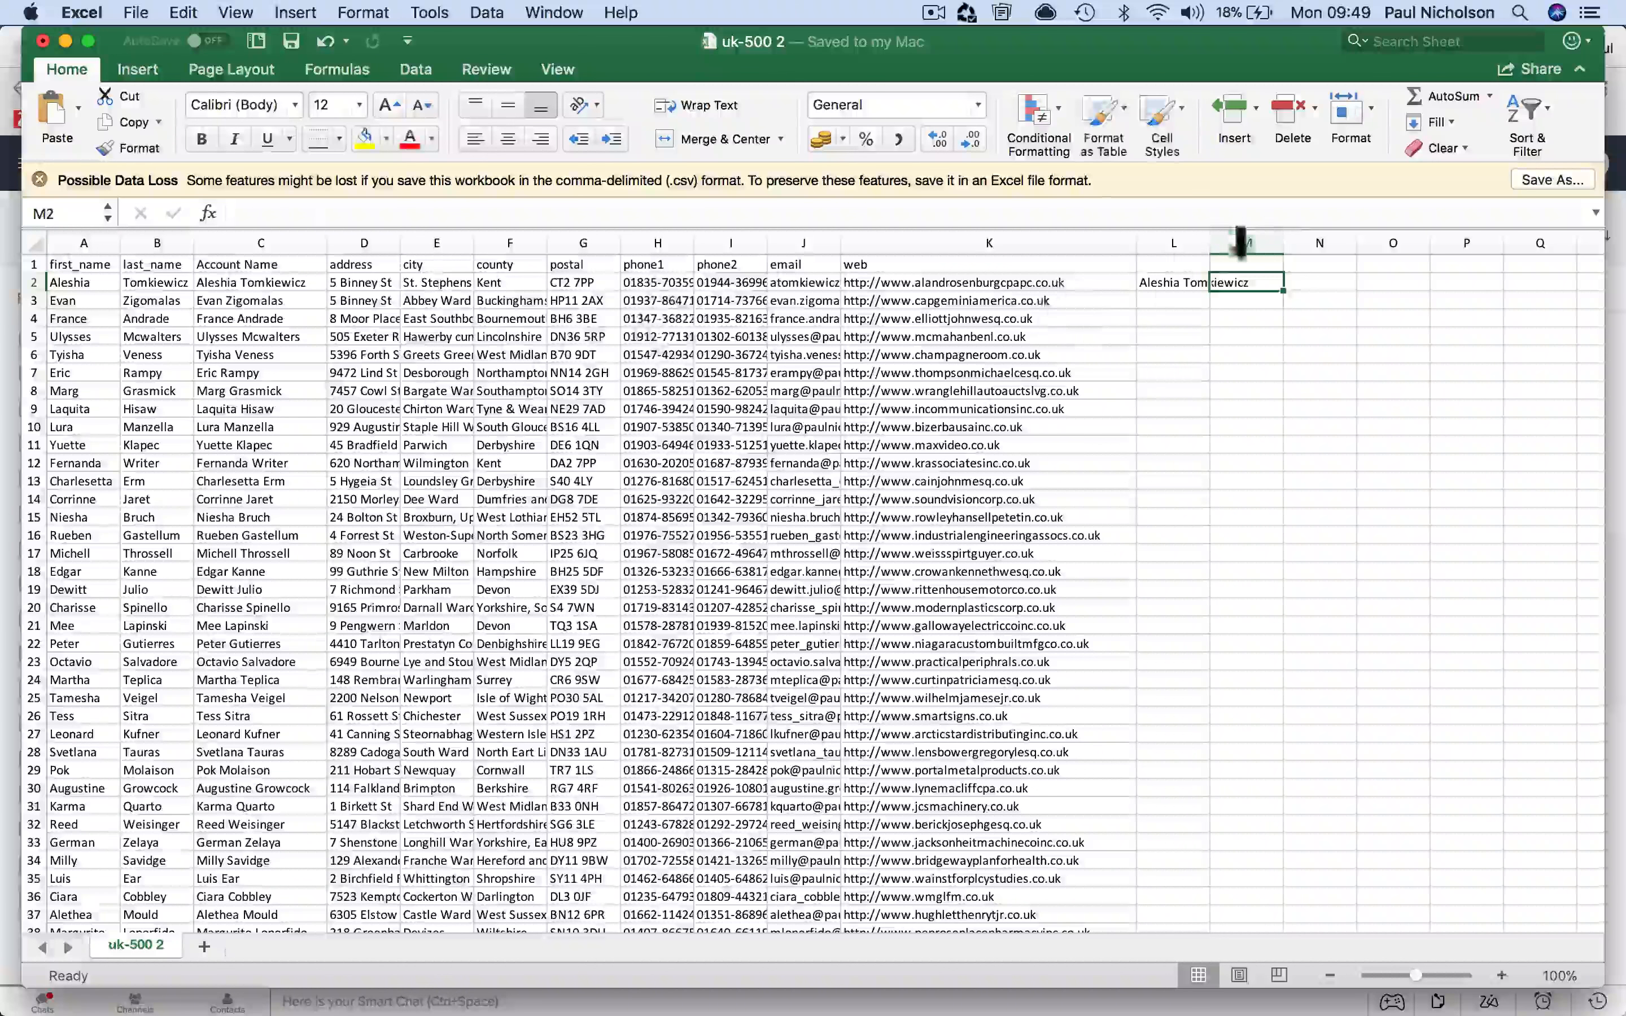
Step: Widen column L to fit the full name and fill the L2 formula down all the data rows
{"action": "left_click_drag", "start_coordinate": [1215, 242], "coordinate": [1255, 243]}
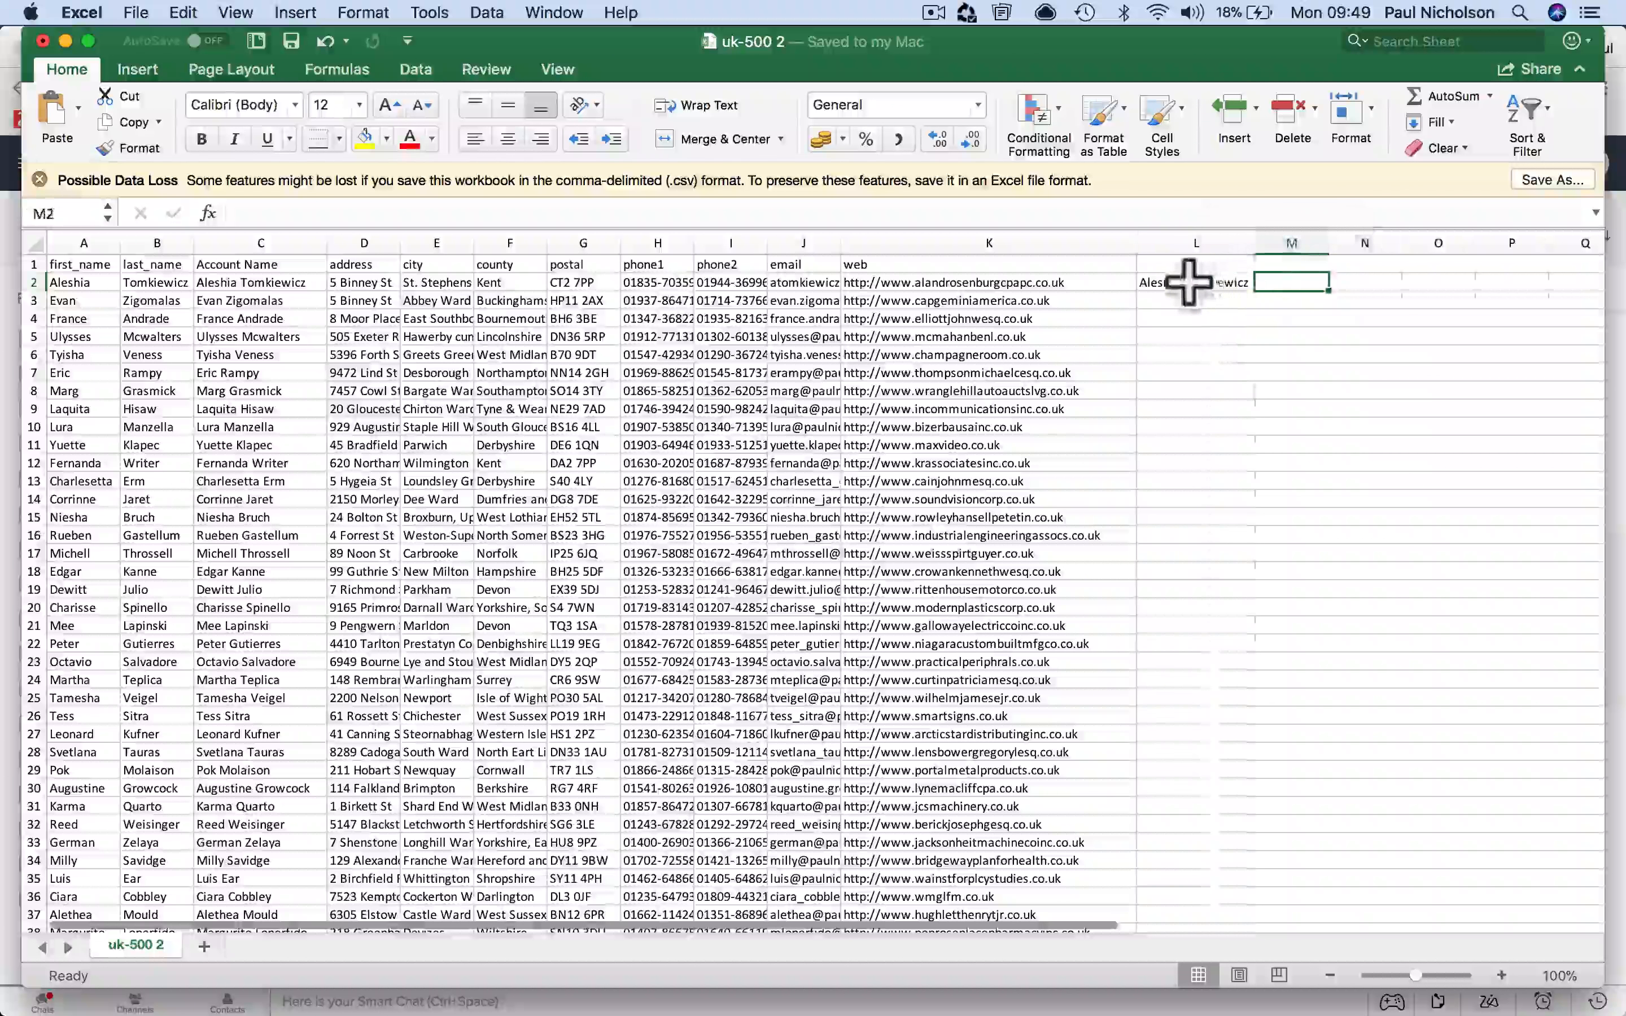
{"action": "left_click", "coordinate": [1193, 281]}
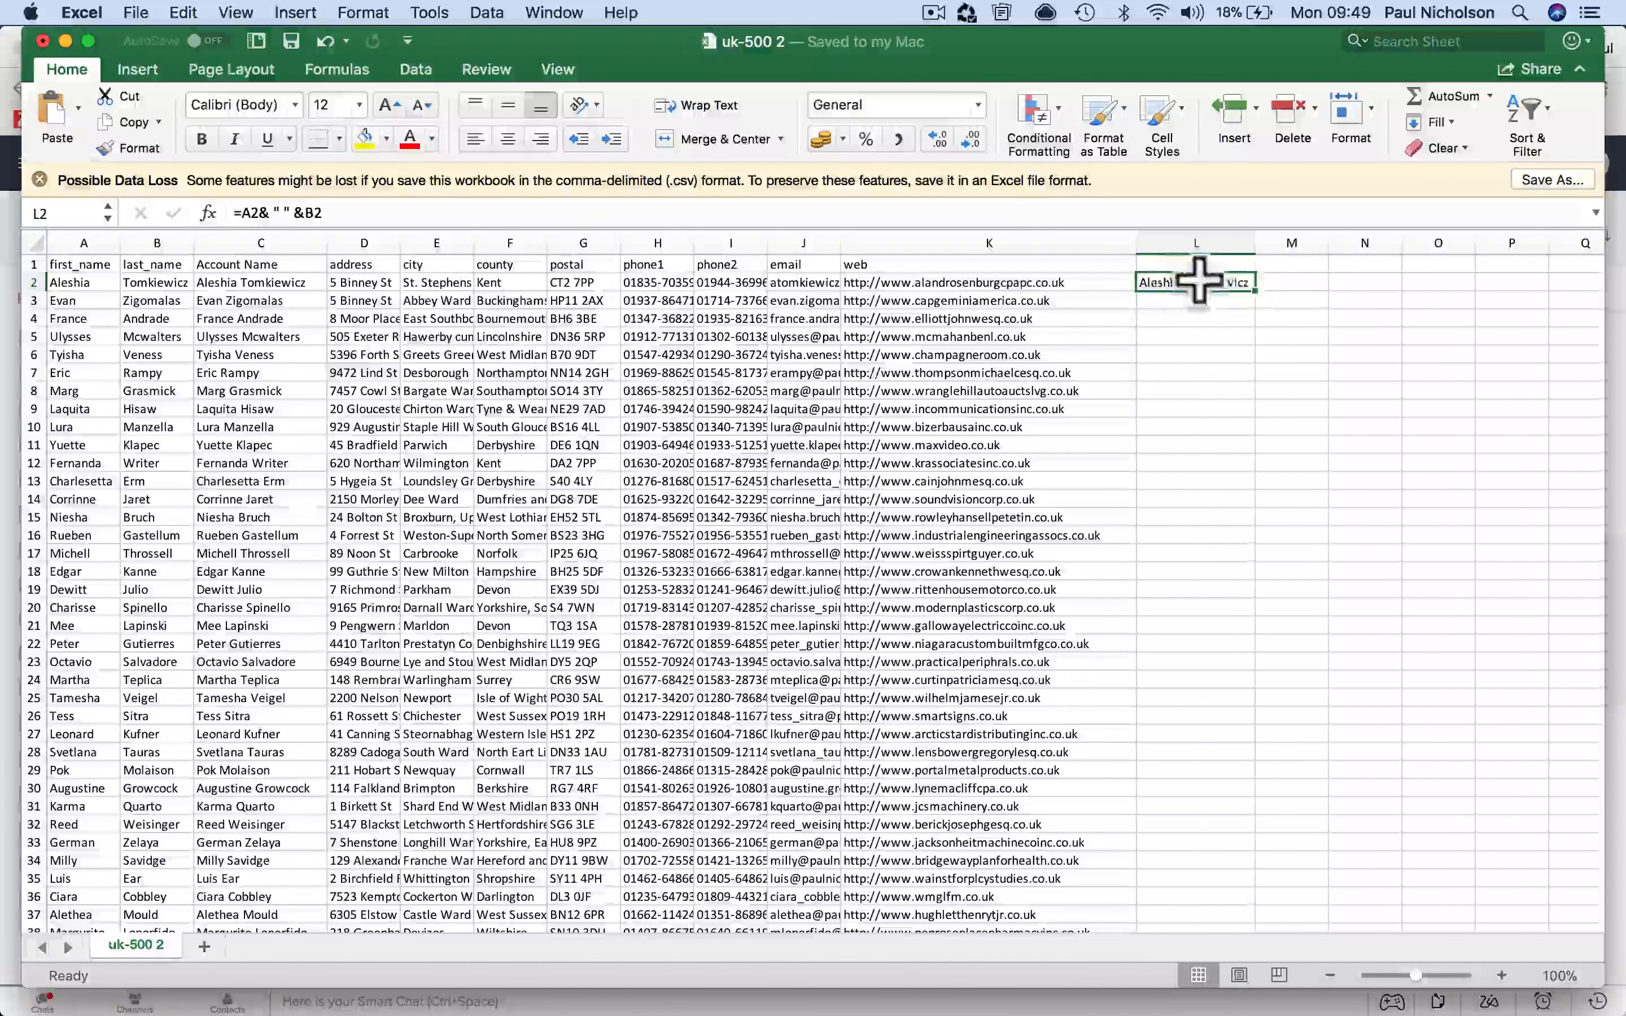
{"action": "double_click", "coordinate": [1254, 290]}
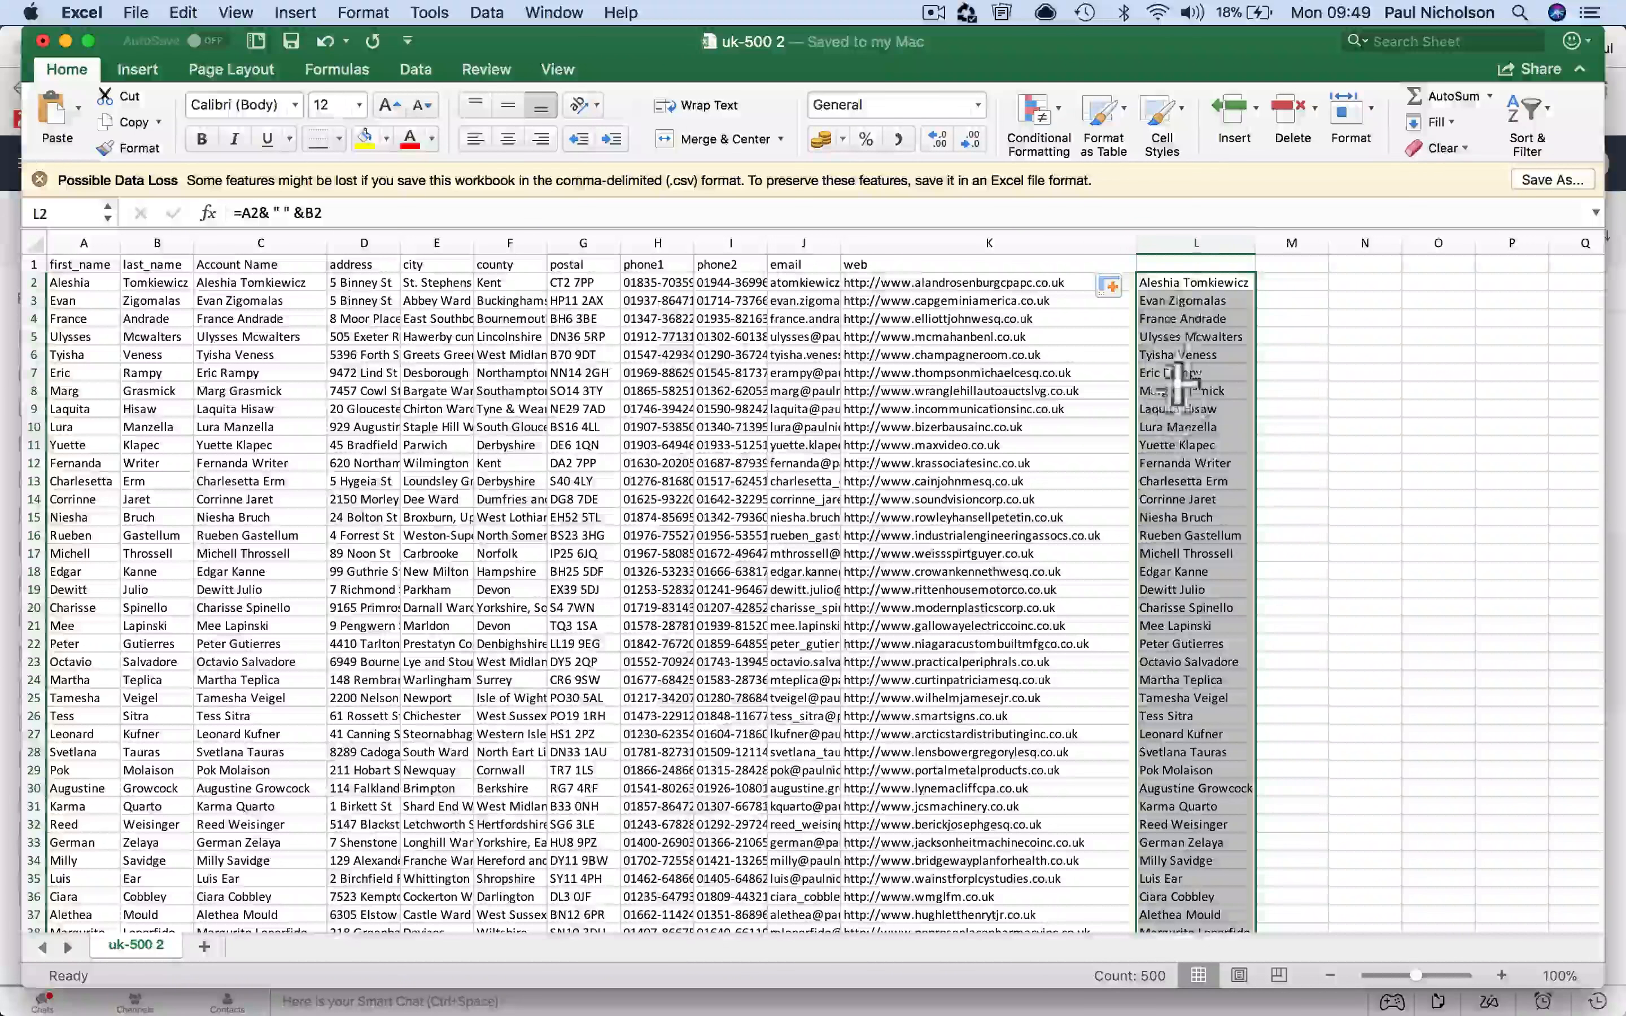
Step: Enter the header Account Number in L1 above the joined names
{"action": "left_click", "coordinate": [1178, 247]}
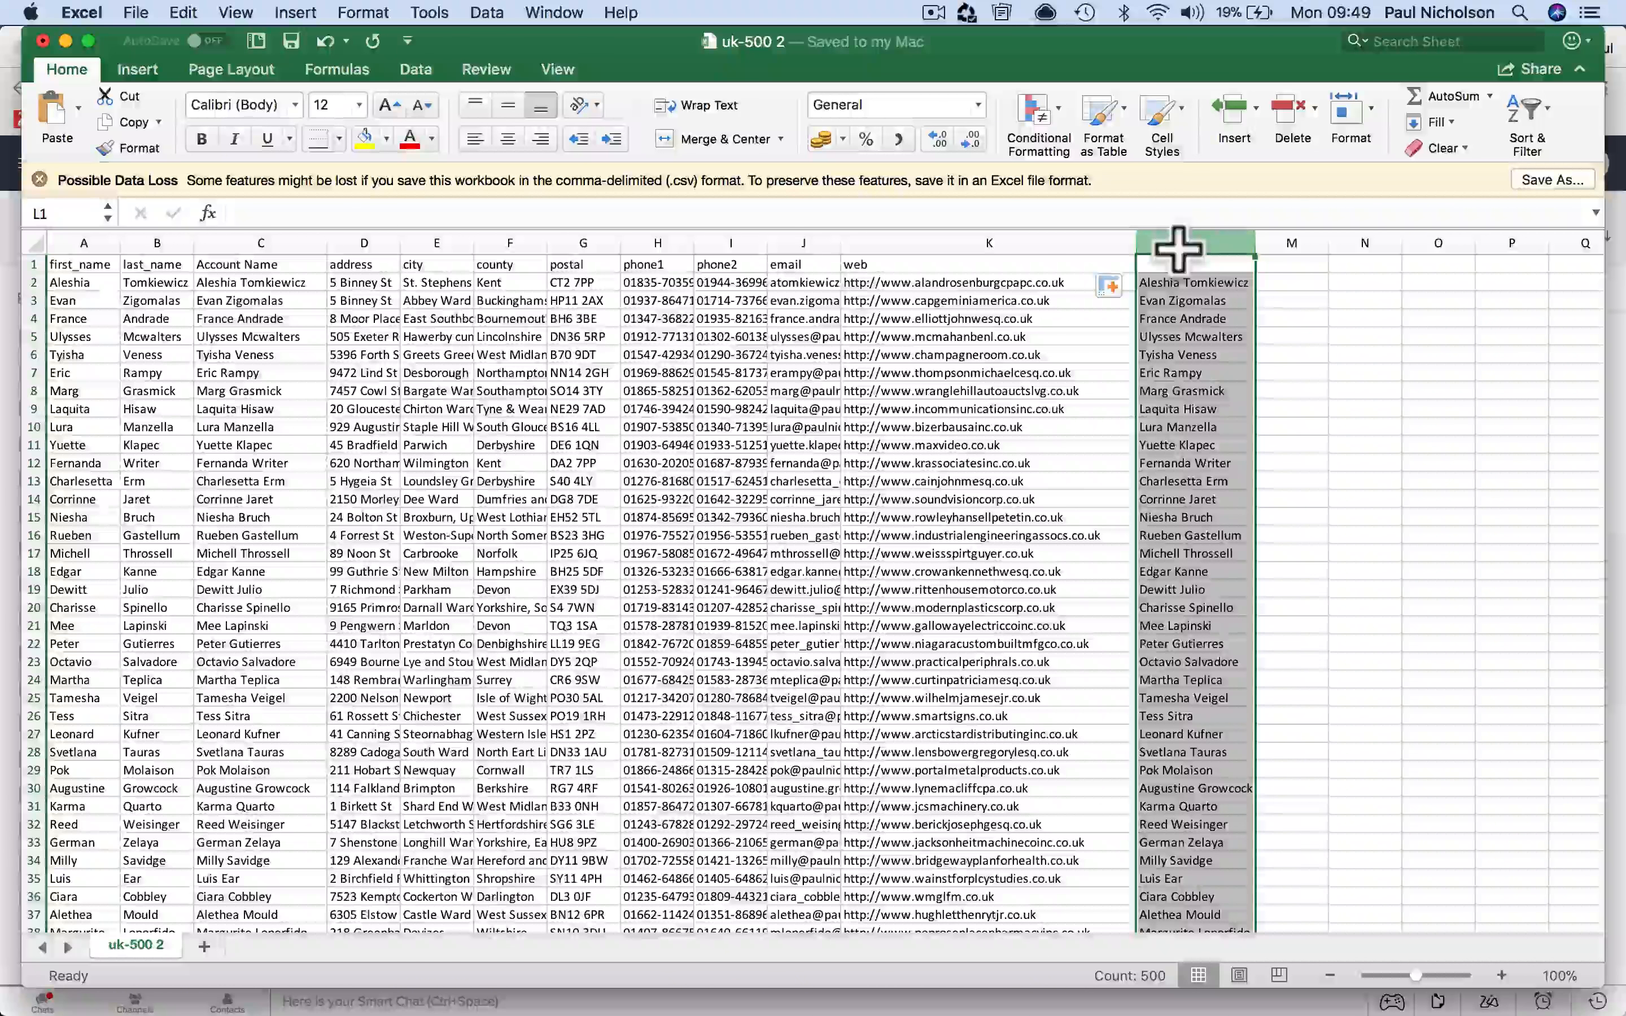
{"action": "left_click", "coordinate": [1166, 264]}
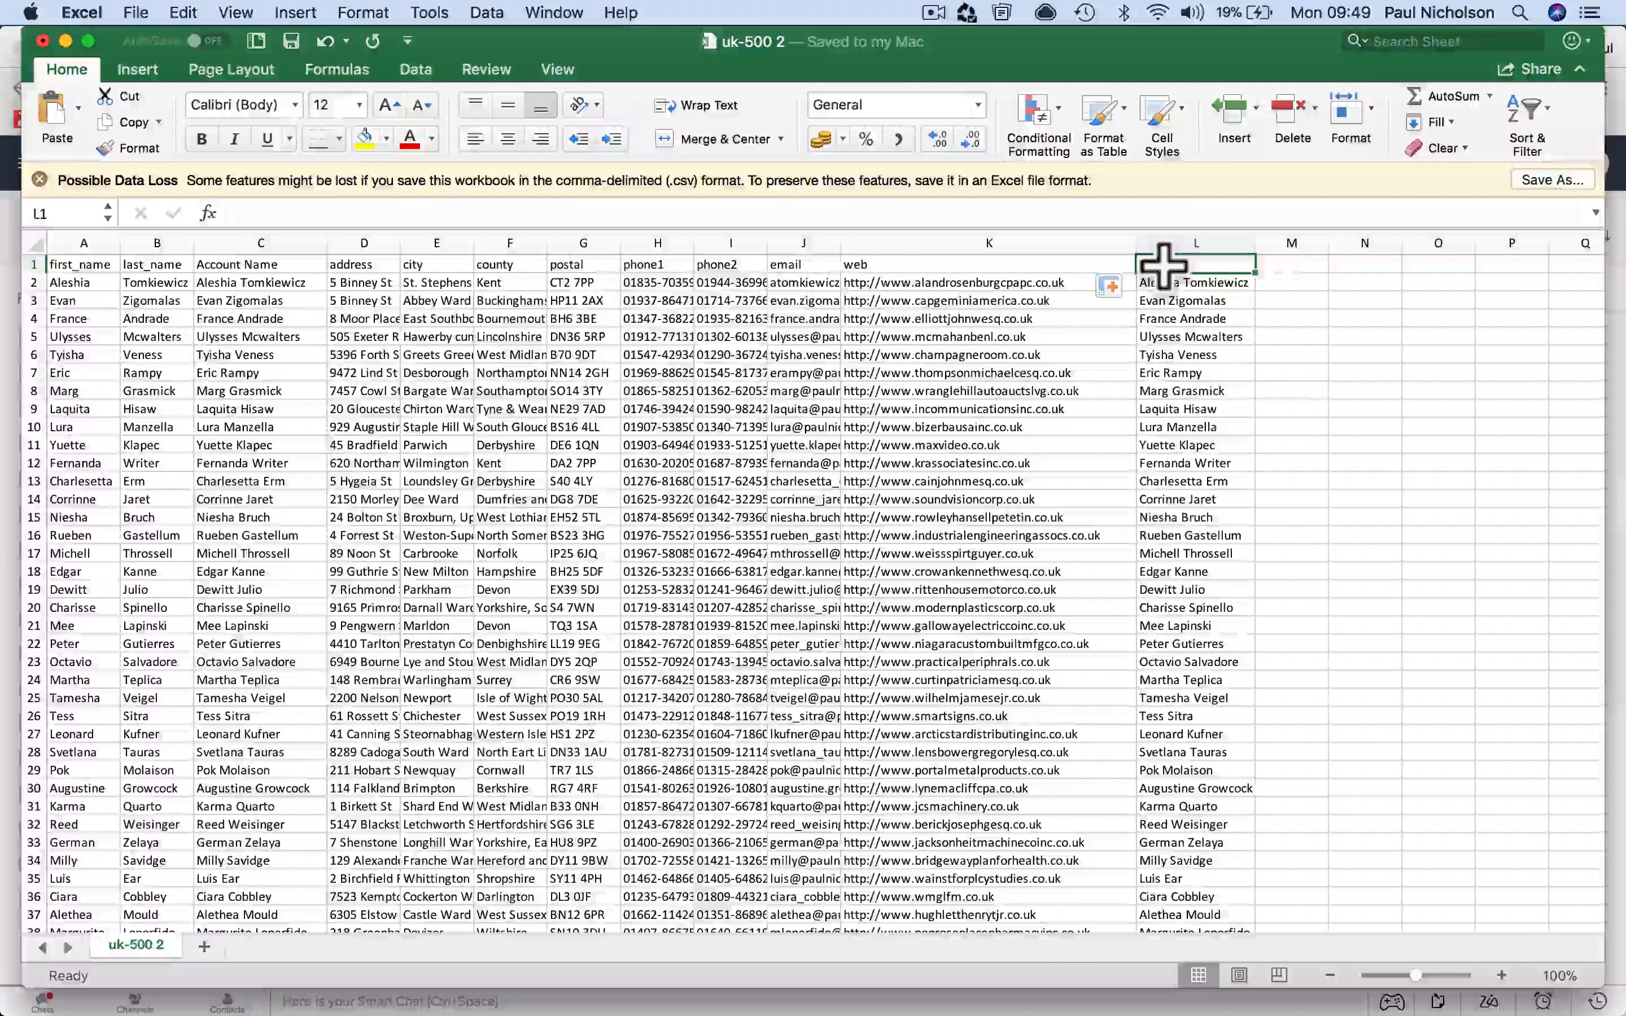
{"action": "type", "text": "Account"}
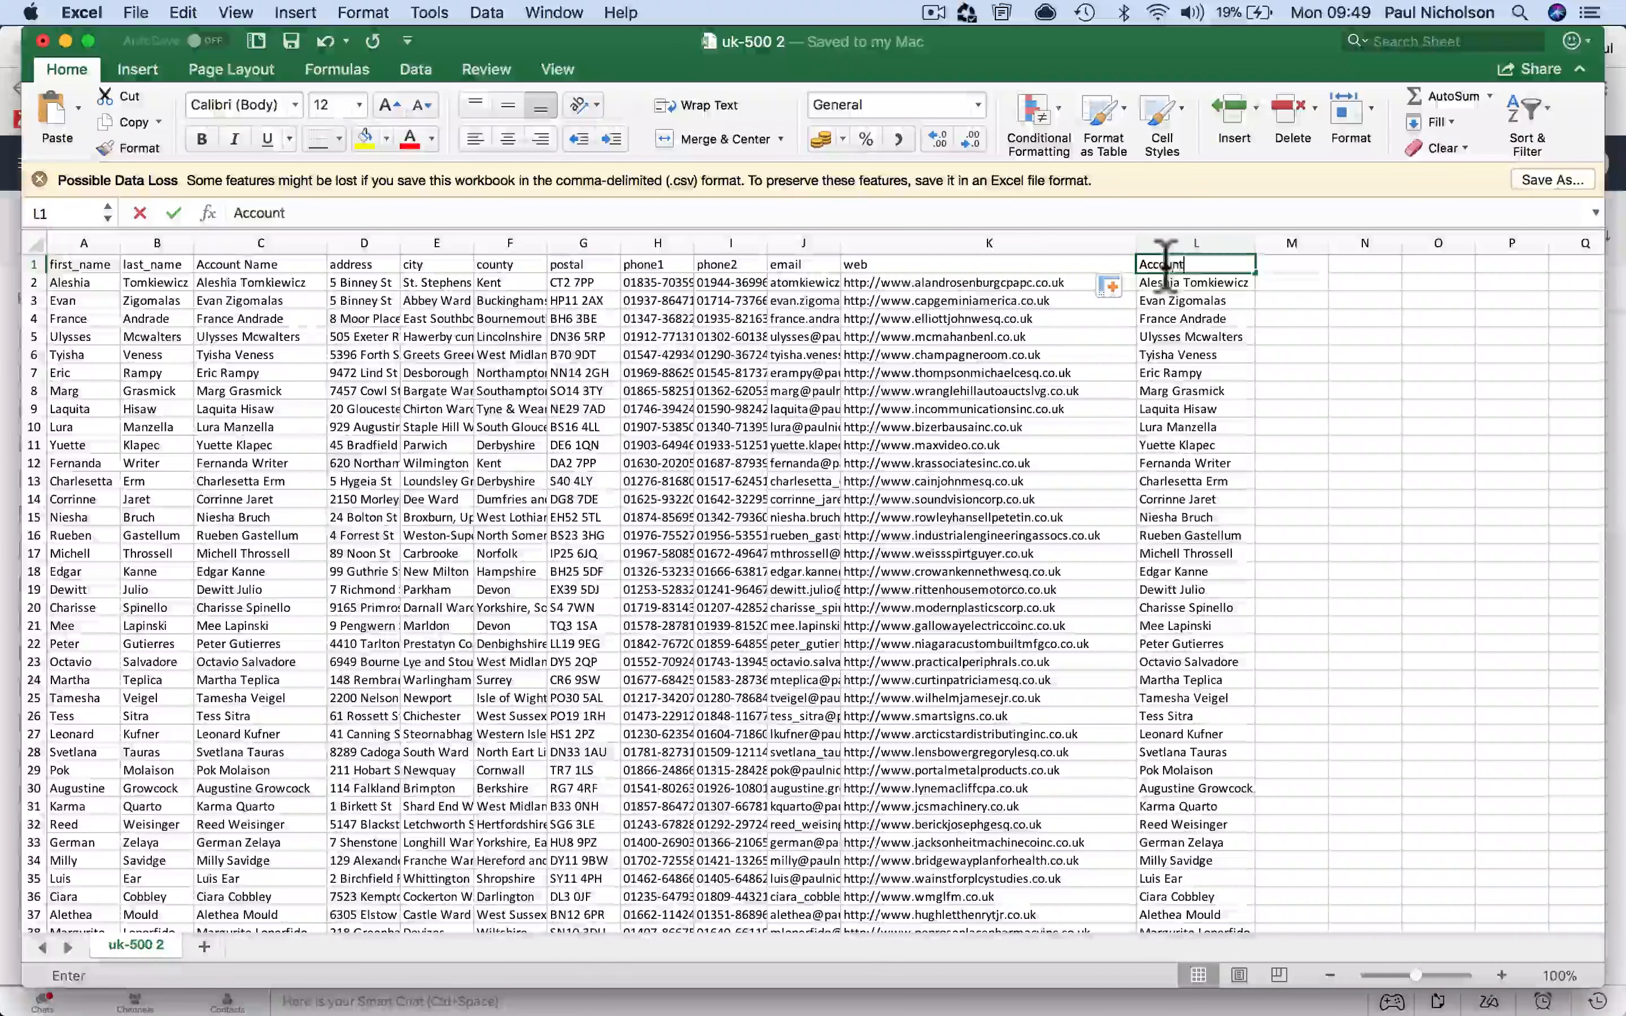
{"action": "type", "text": " Number"}
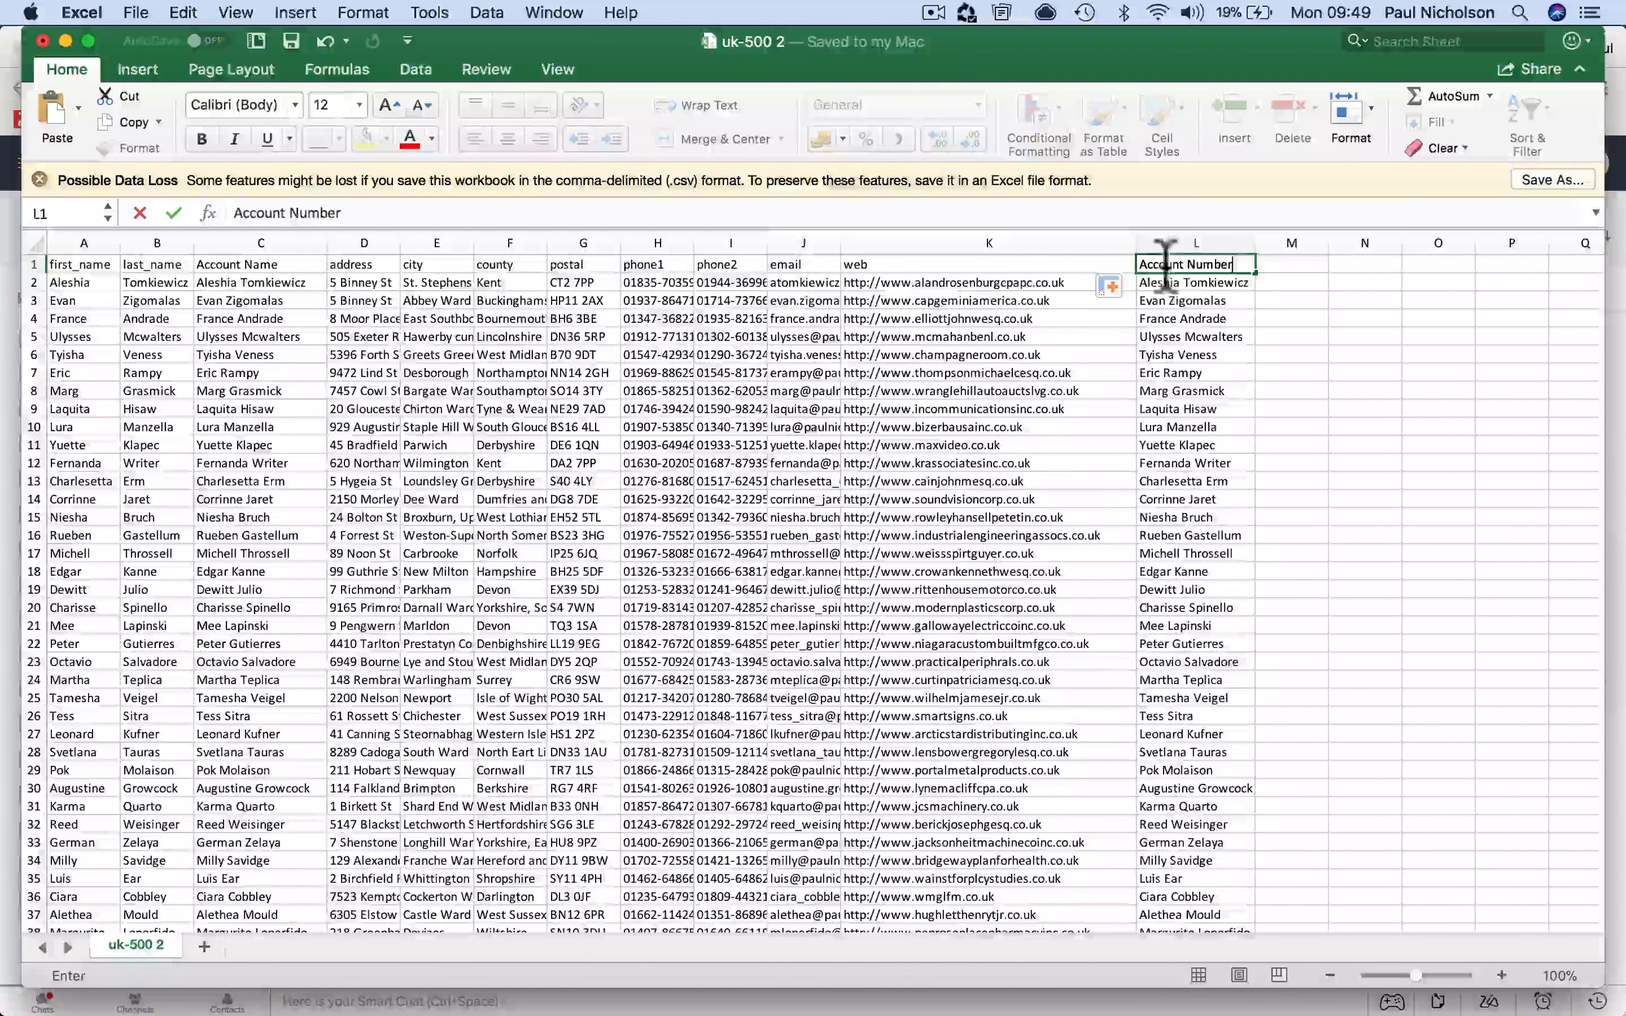
Step: Remove the header and joined names from column L
{"action": "left_click", "coordinate": [1189, 242]}
{"action": "right_click", "coordinate": [1180, 243]}
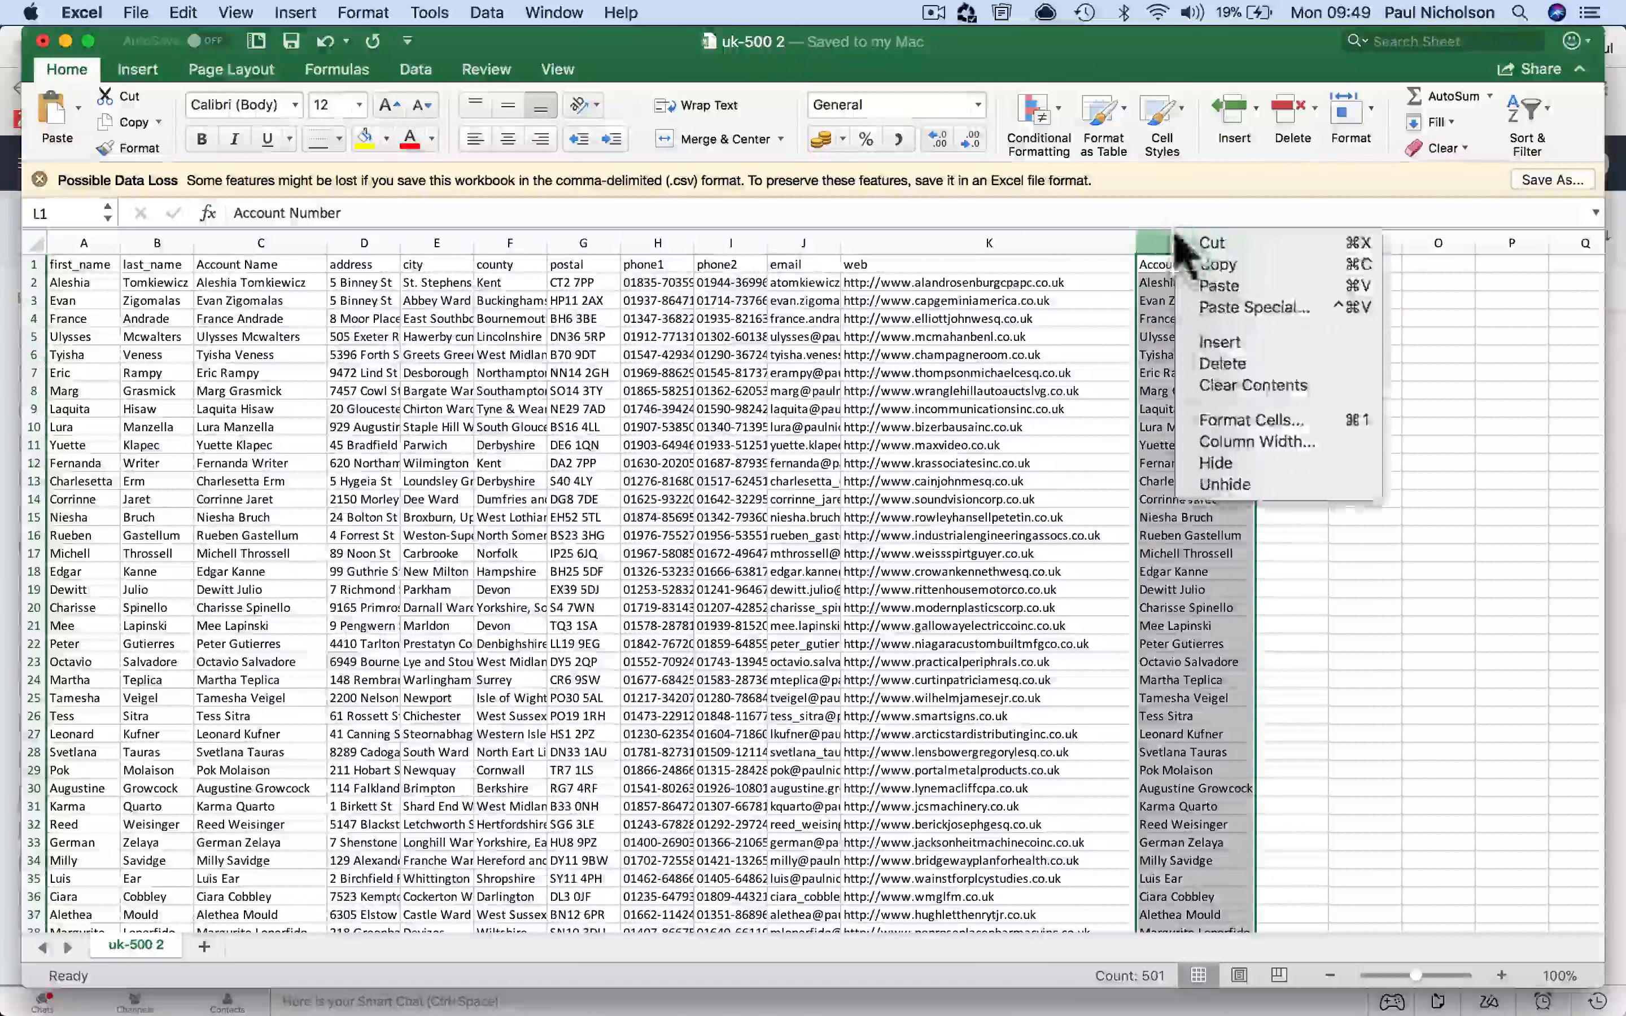
{"action": "left_click", "coordinate": [1224, 365]}
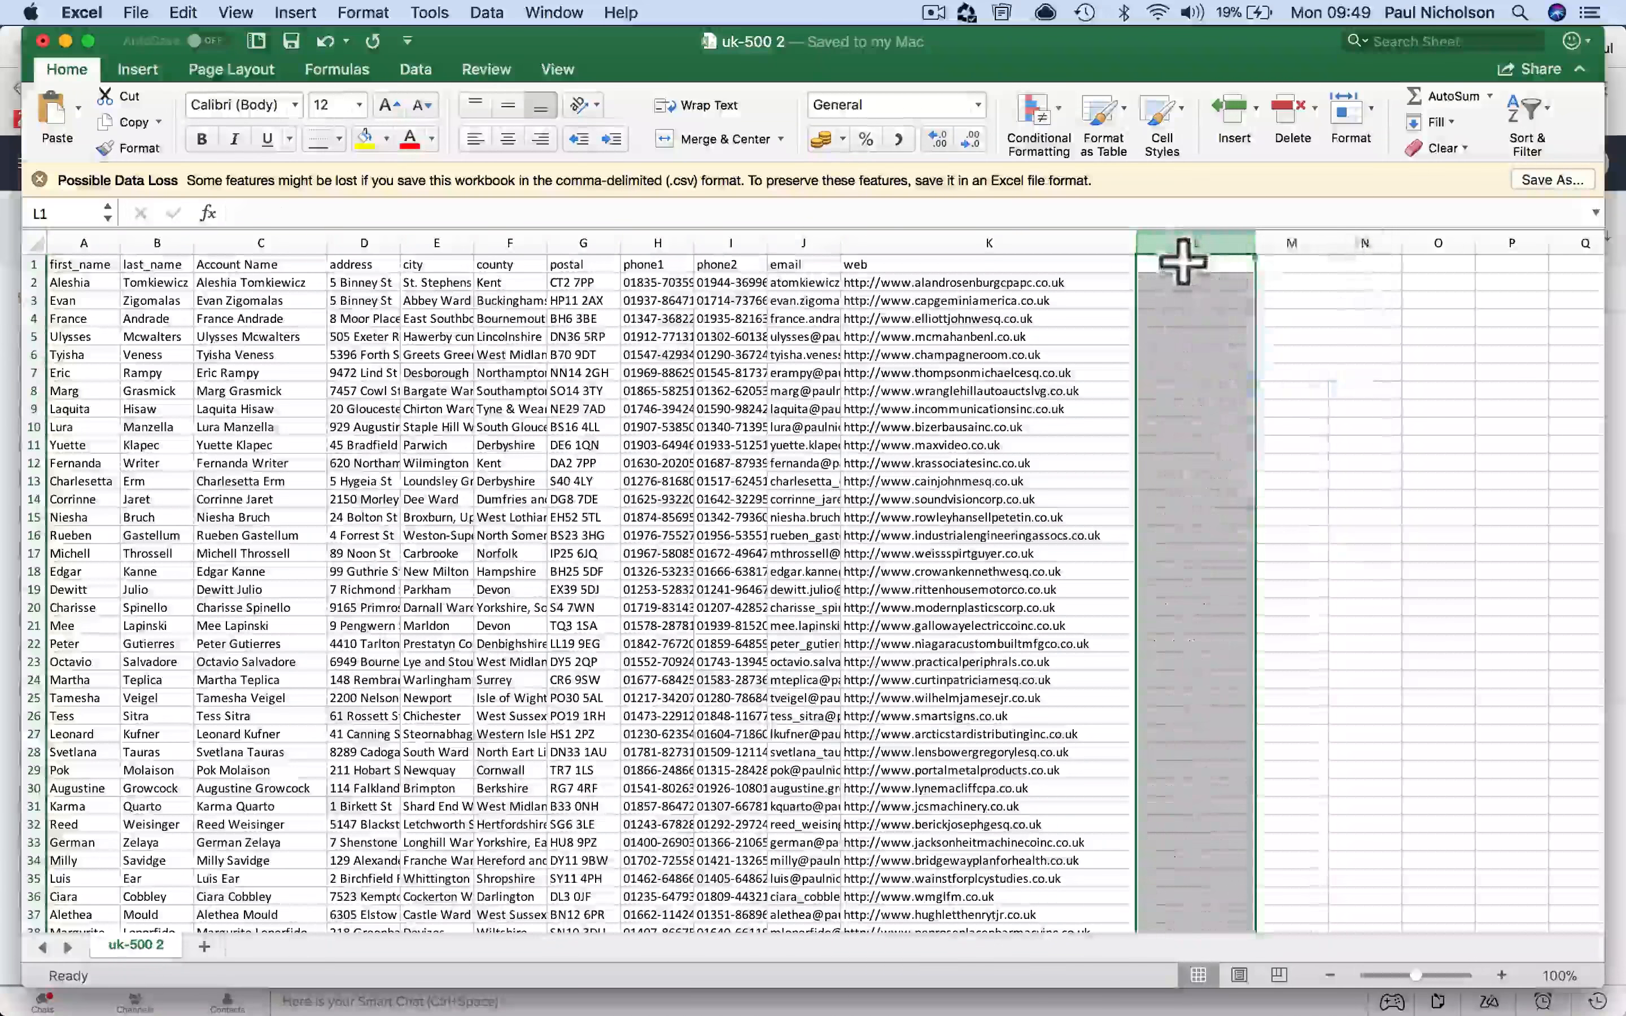
Step: Enter the header Account Number in cell L1 of the emptied column
{"action": "left_click", "coordinate": [1183, 263]}
{"action": "type", "text": "Accou"}
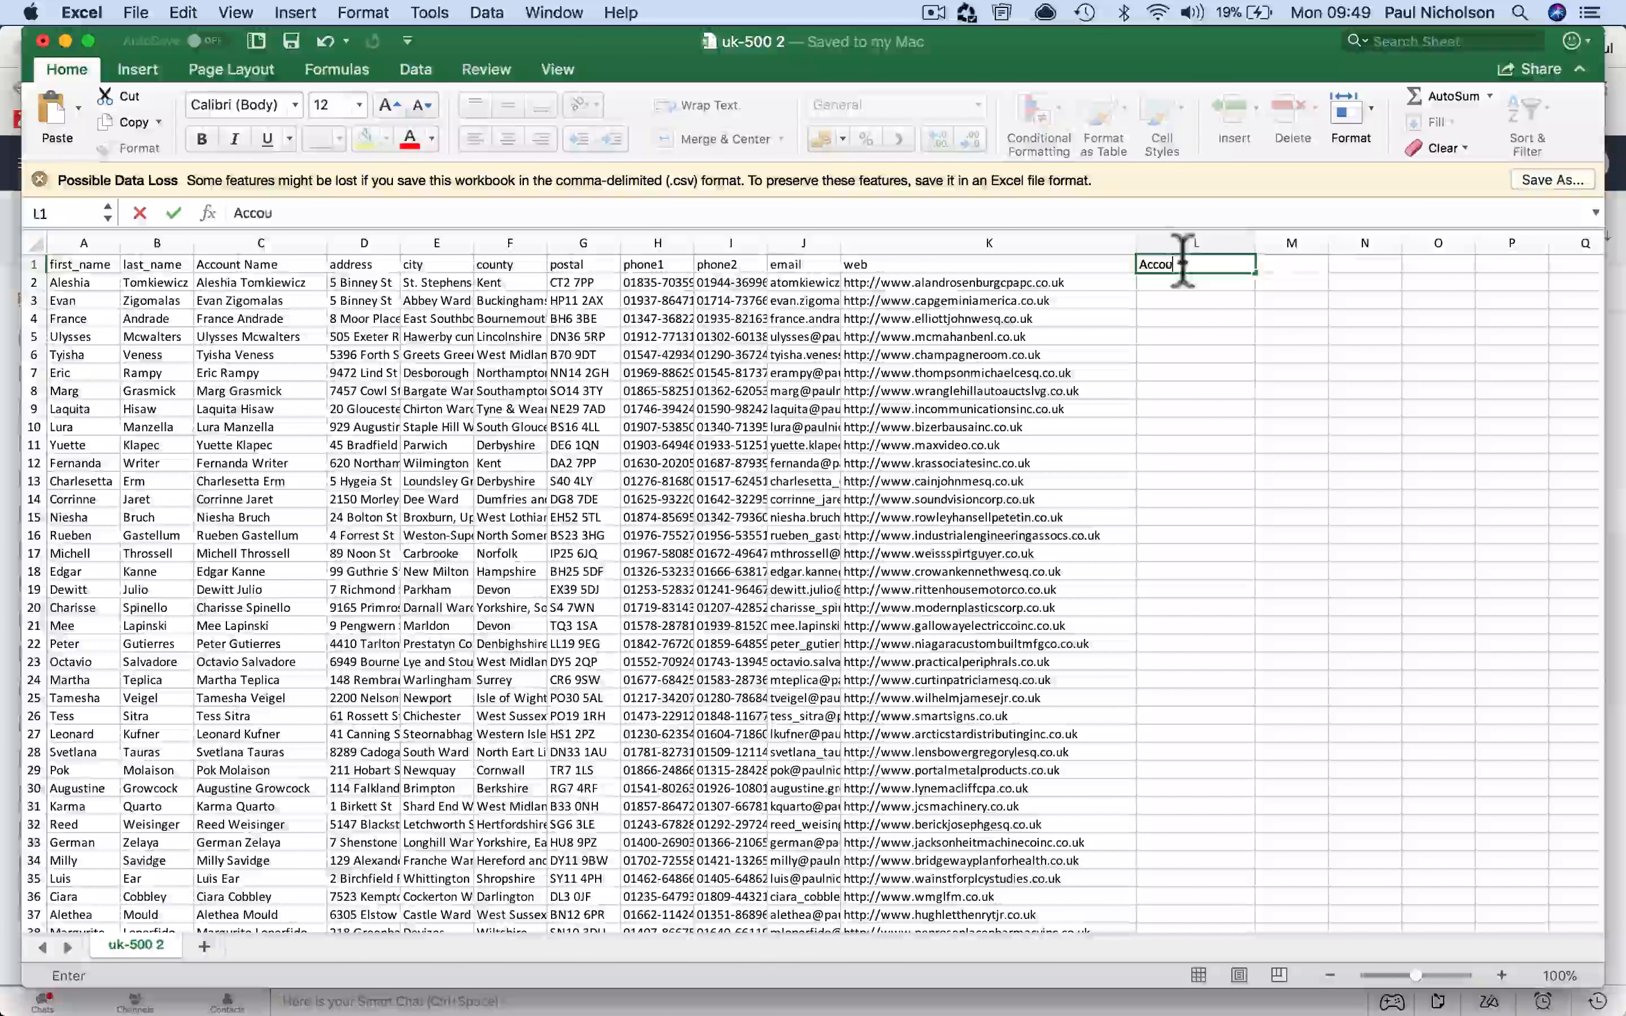
{"action": "type", "text": "nt Num"}
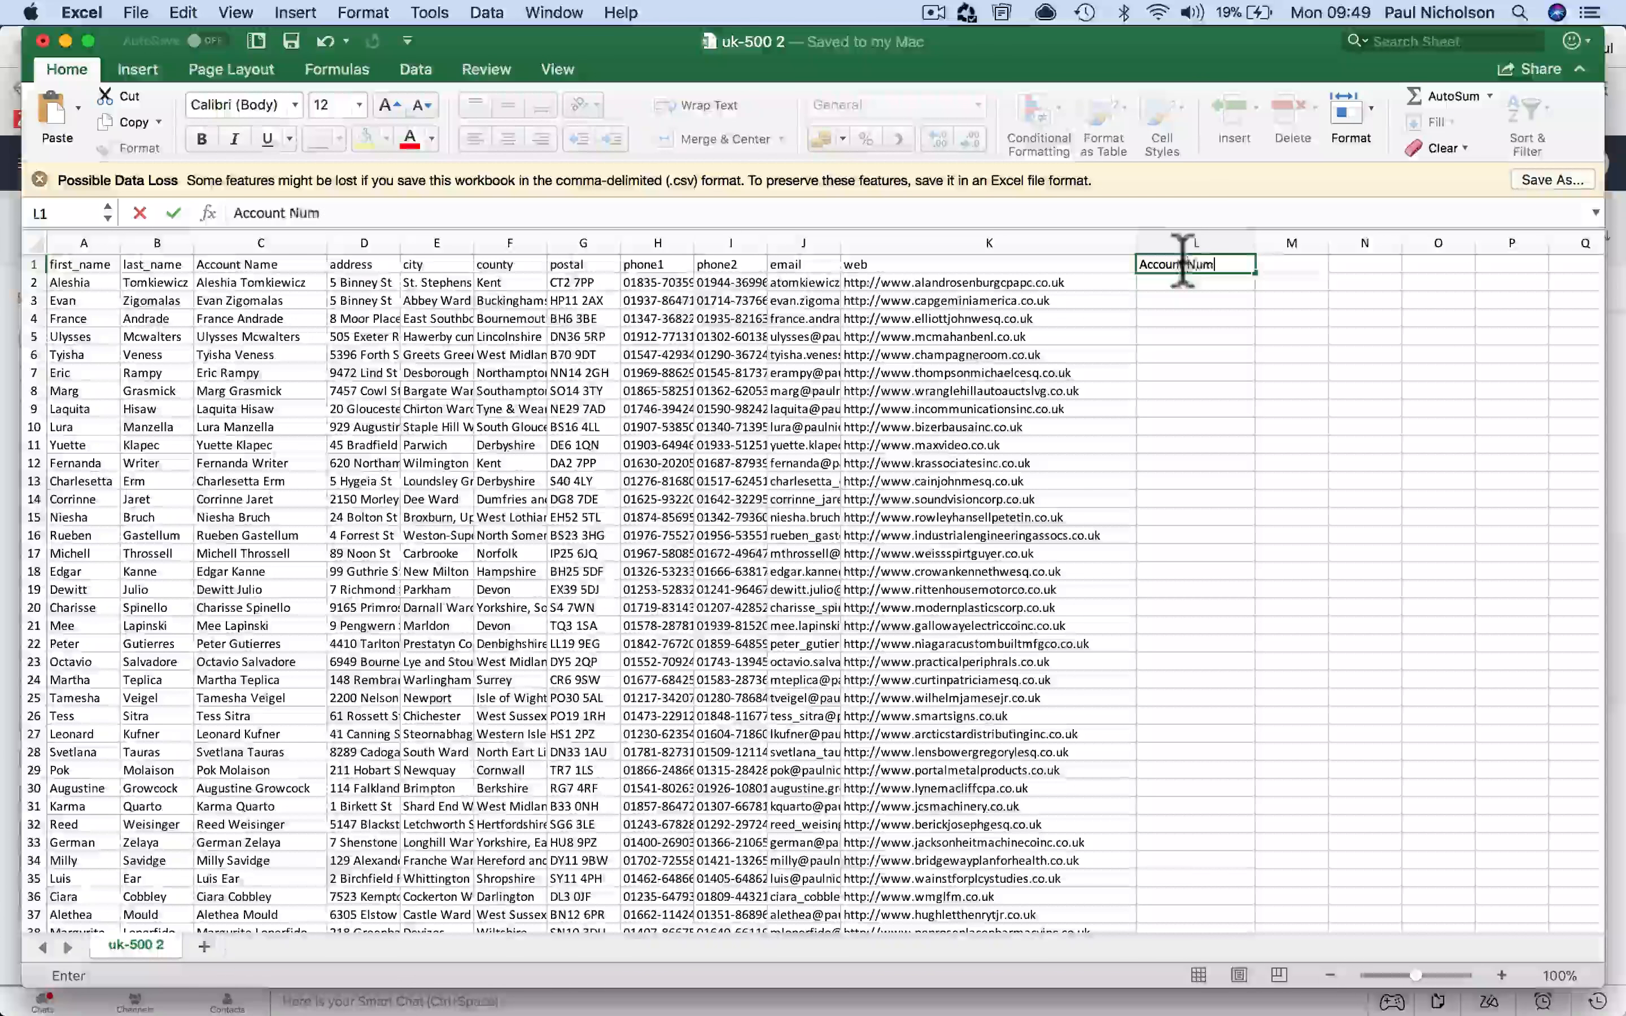
{"action": "type", "text": "ber"}
{"action": "key", "text": "Return"}
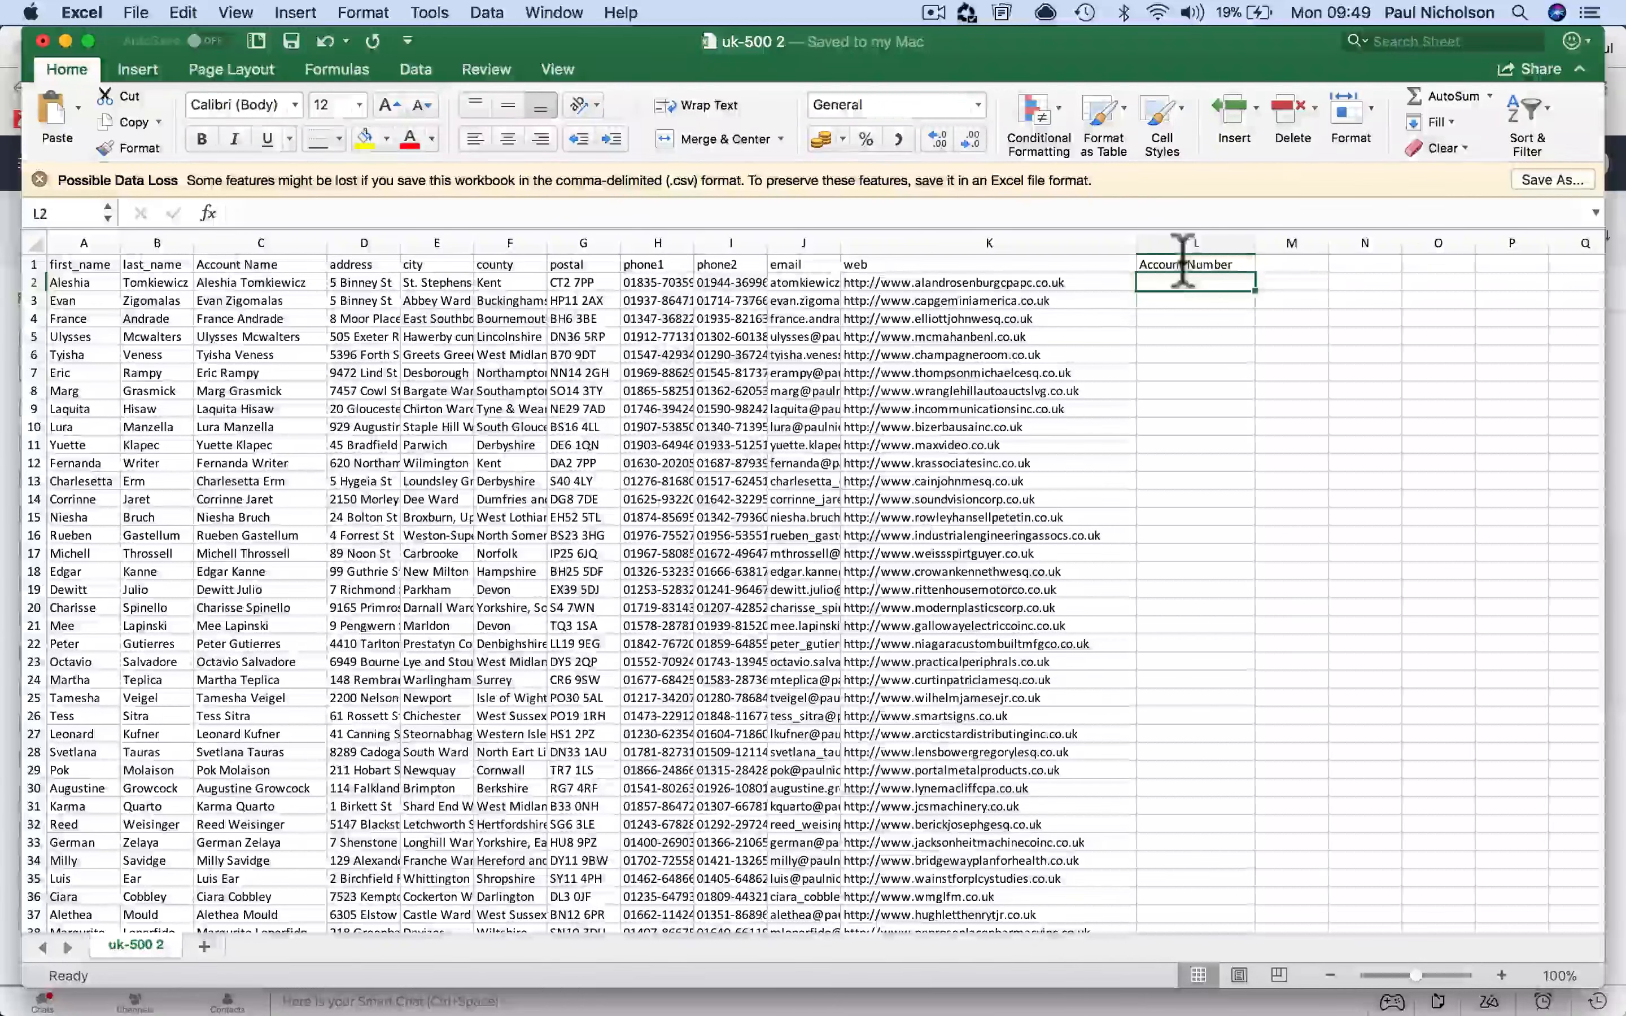
Step: Enter the starting values 1, 2 and 3 in cells L2 to L4 under Account Number
{"action": "type", "text": "1"}
{"action": "key", "text": "Return"}
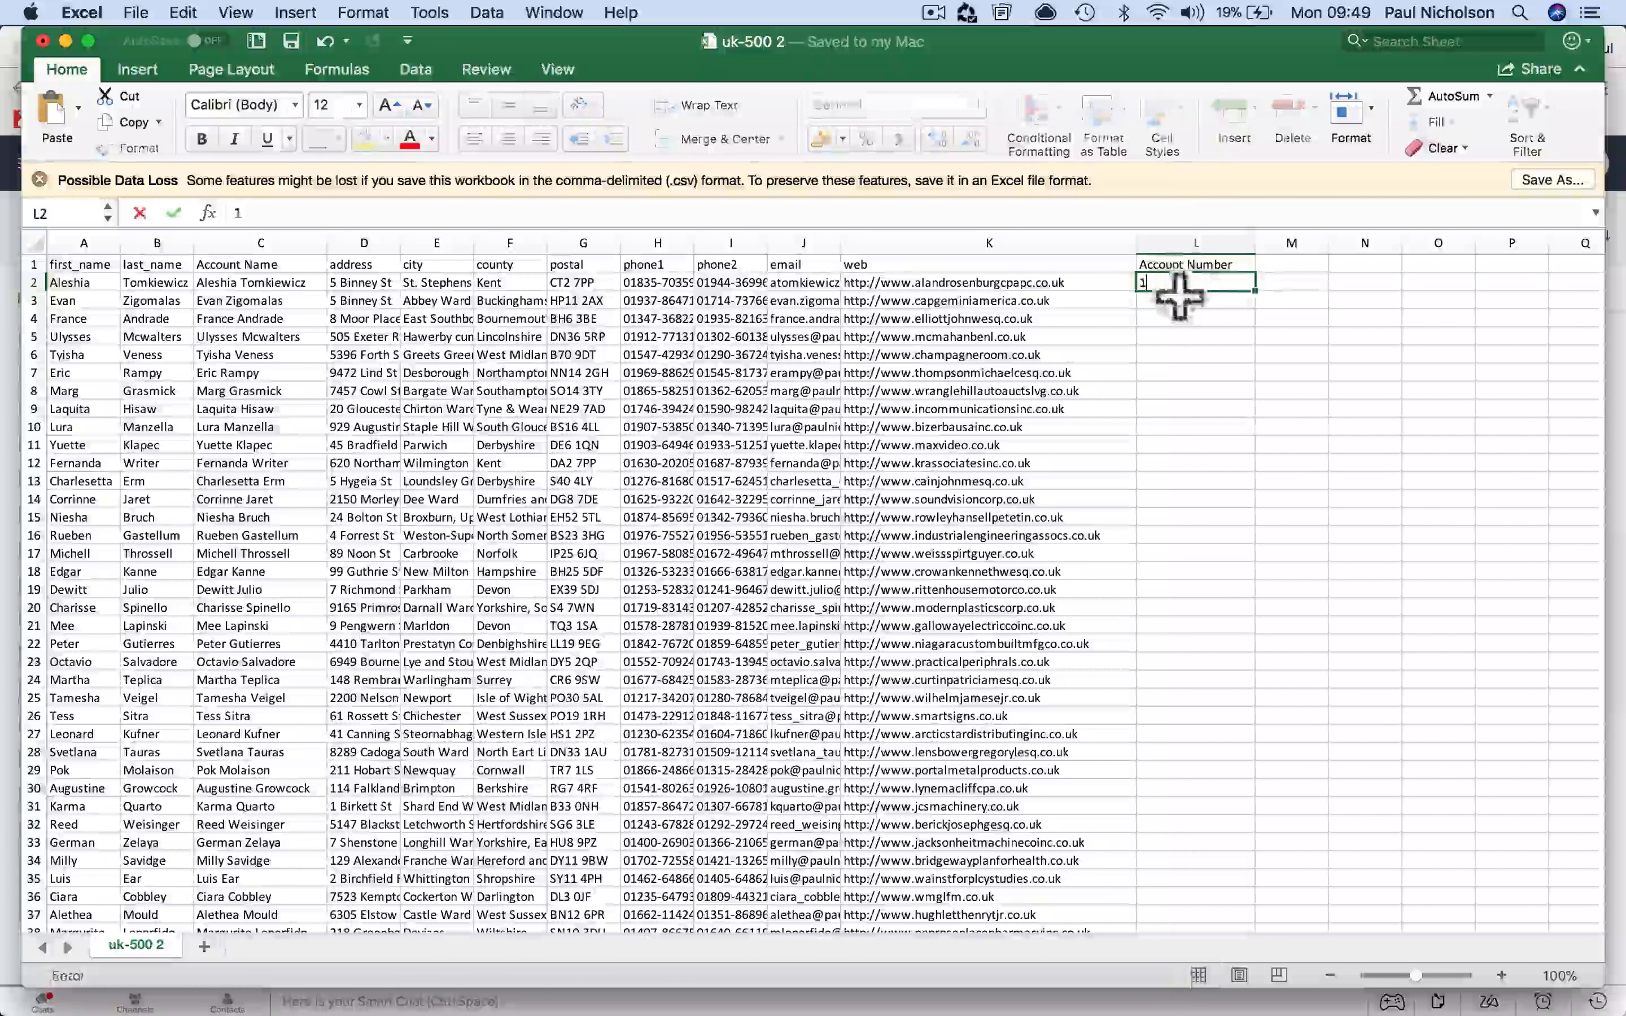
{"action": "type", "text": "2"}
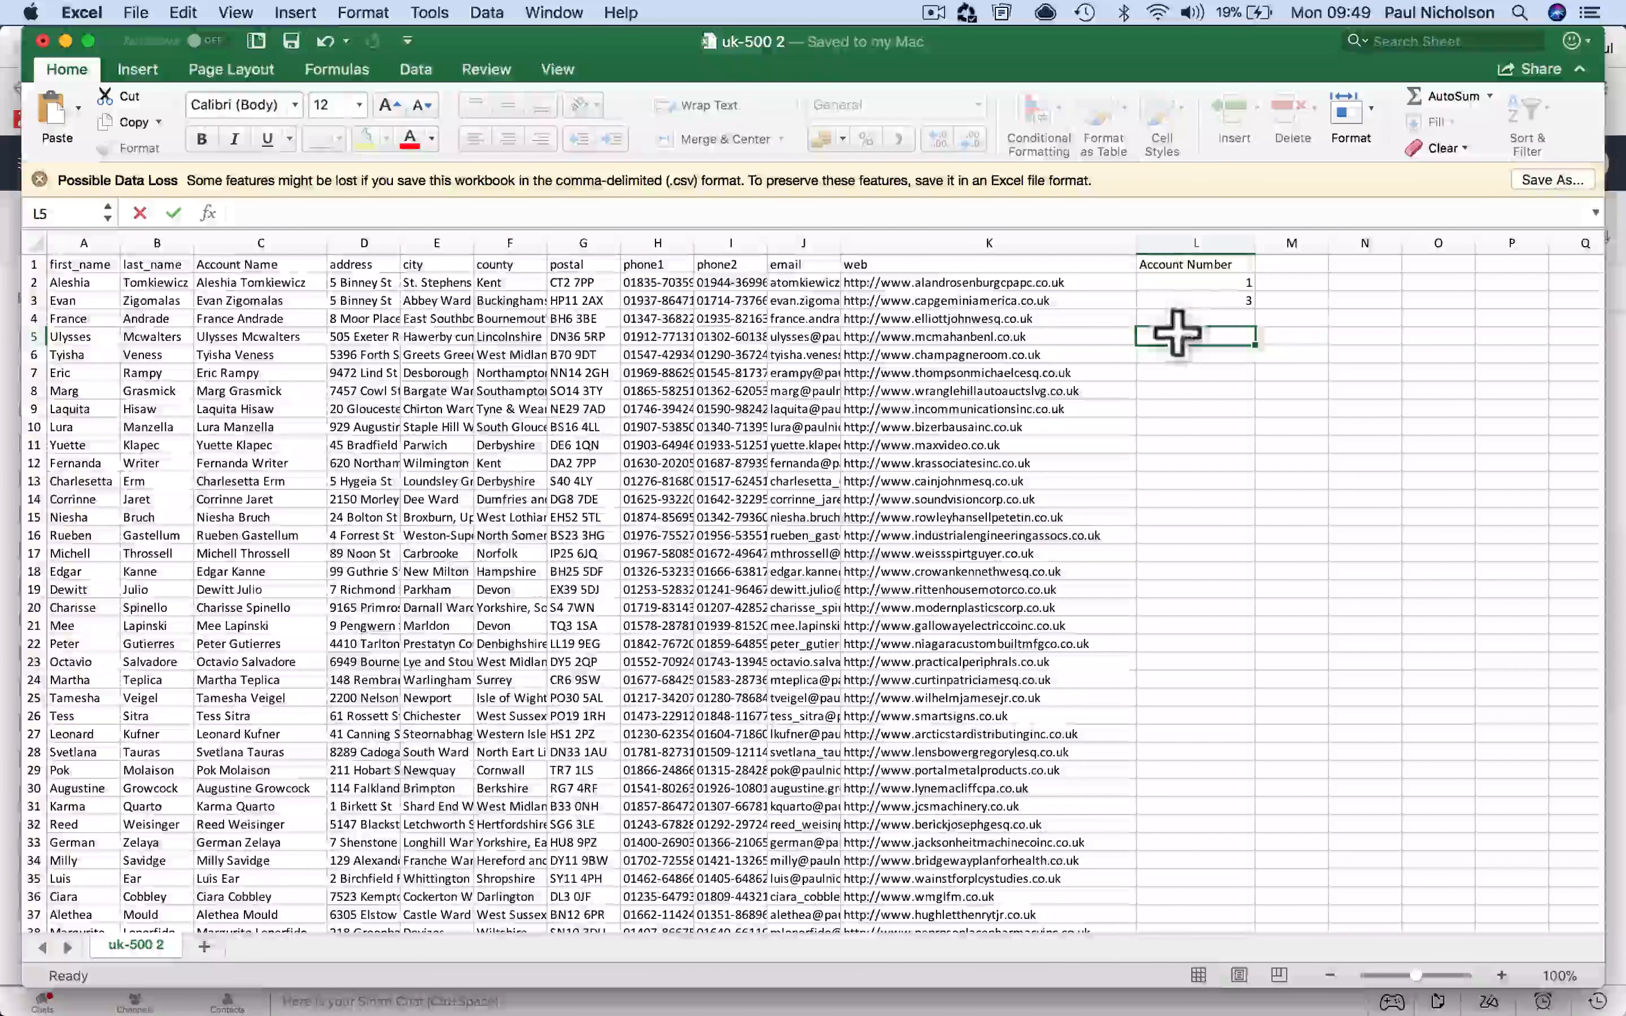
{"action": "key", "text": "BackSpace"}
{"action": "type", "text": "2"}
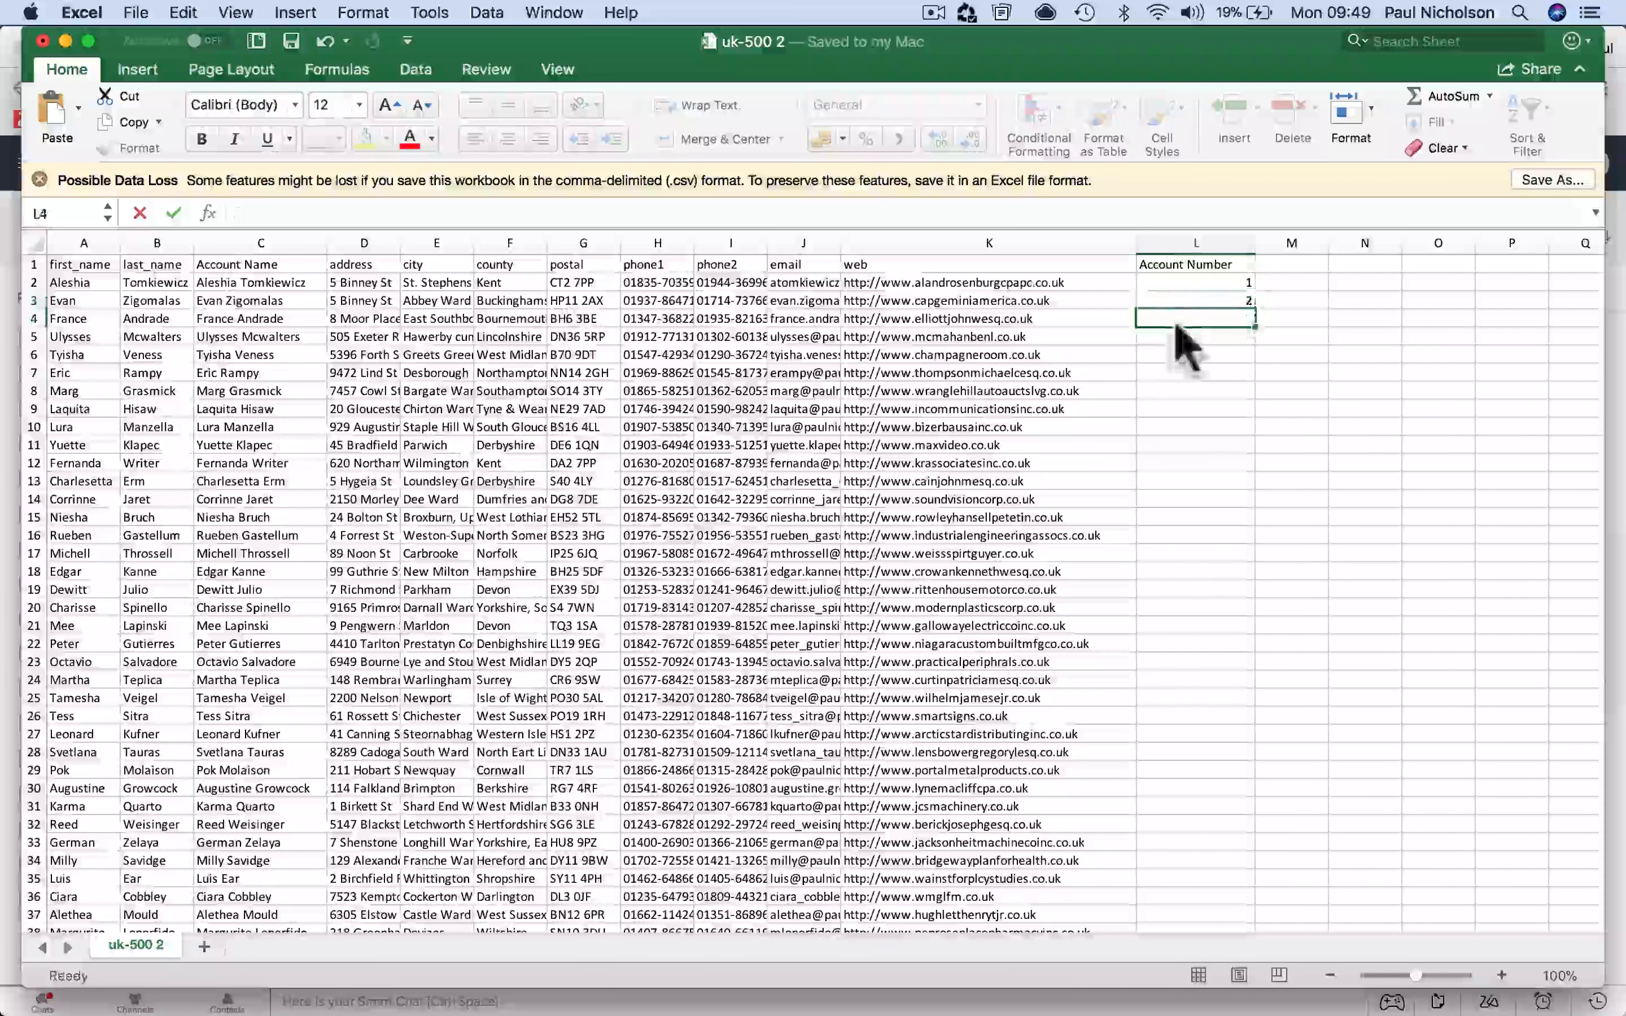
Step: Try to fill the account numbers down the column from cell L4 alone
{"action": "left_click", "coordinate": [1238, 317]}
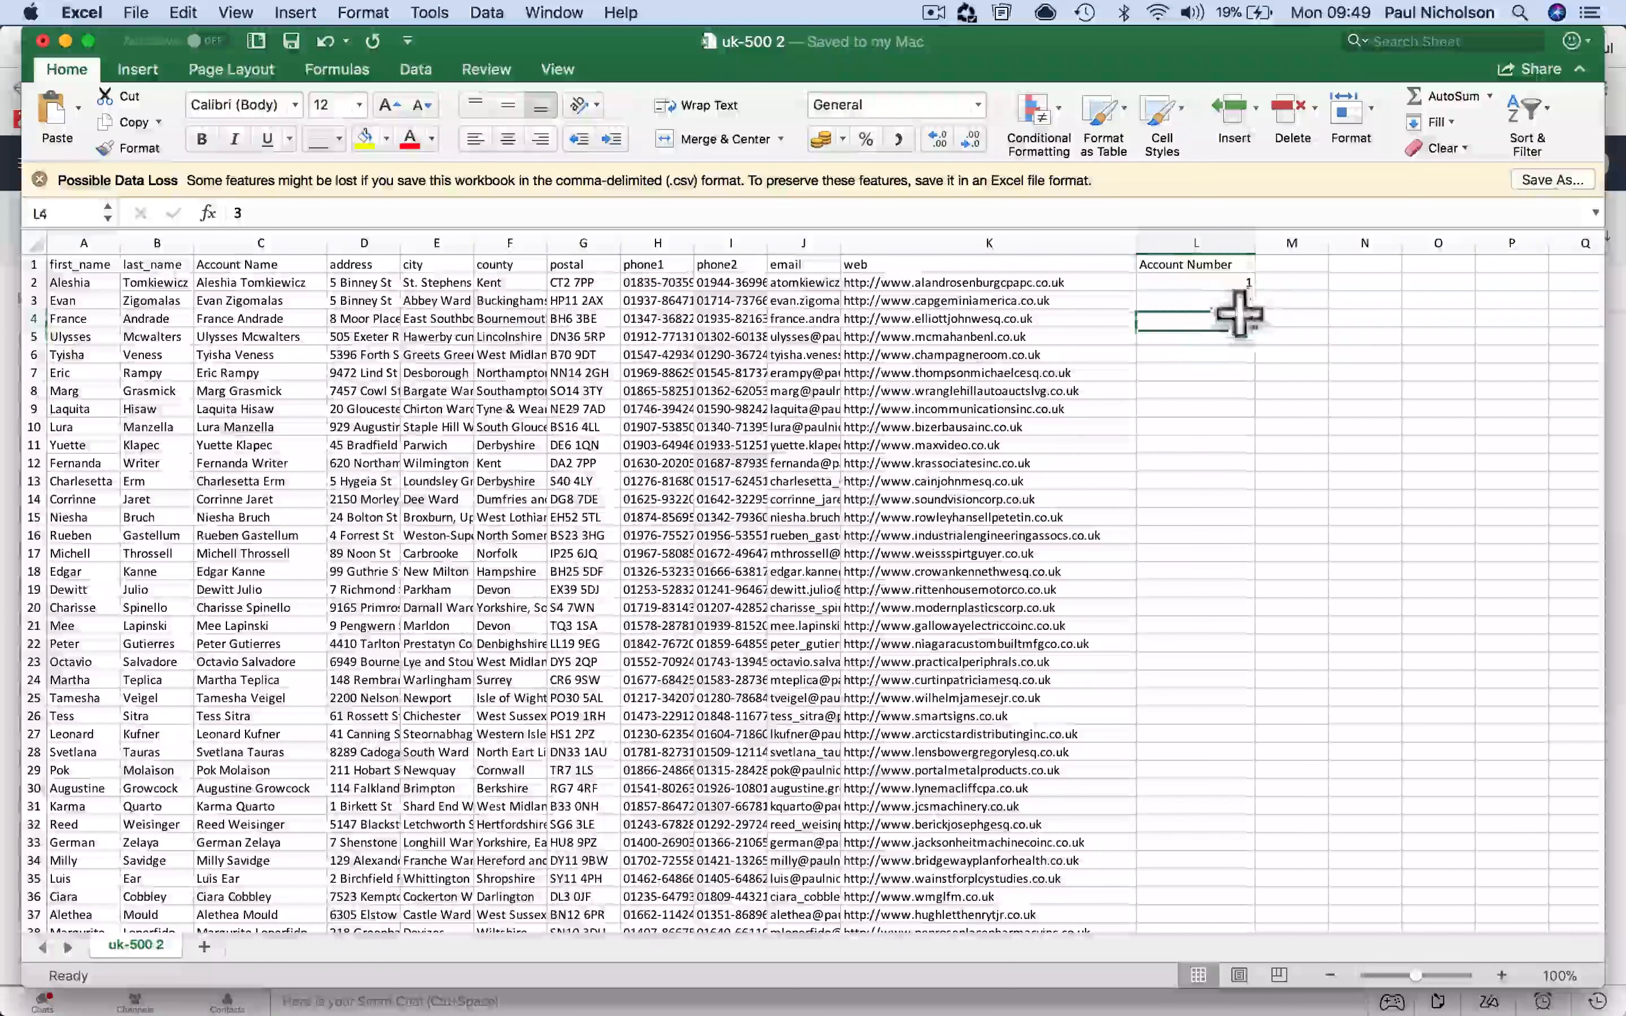
{"action": "double_click", "coordinate": [1254, 327]}
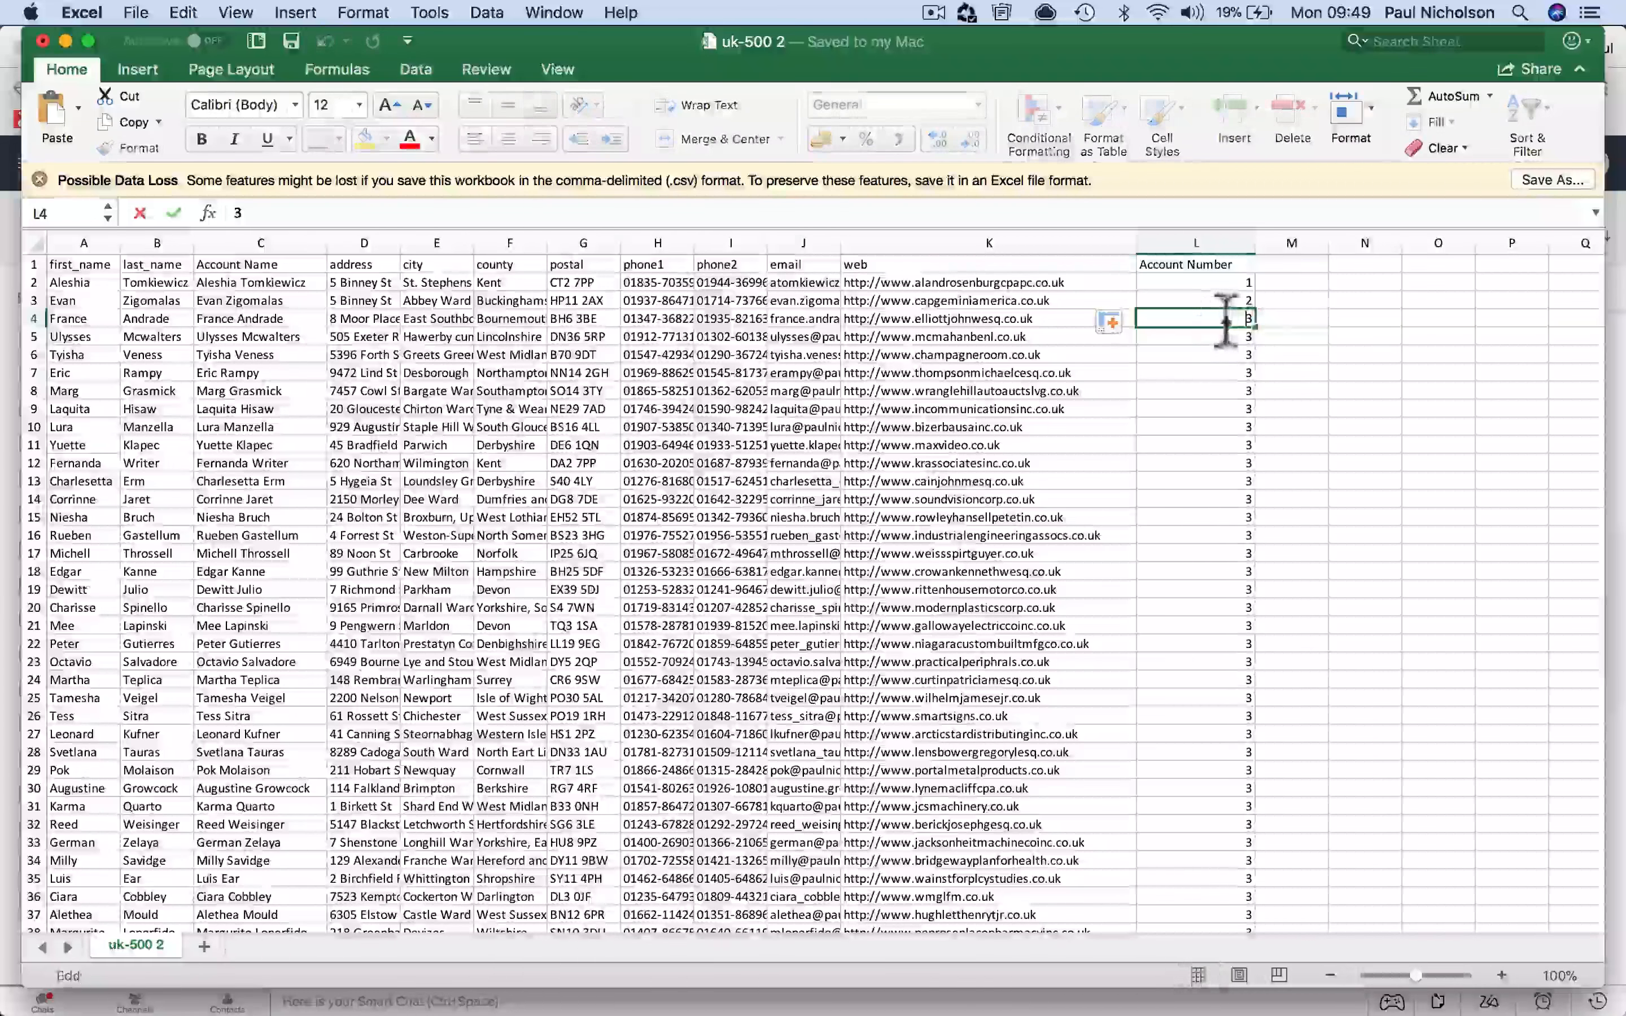
{"action": "double_click", "coordinate": [1242, 318]}
Step: Fill the Account Number column from L2 down all data rows with the sequential series 1 to 500
{"action": "left_click_drag", "start_coordinate": [1234, 282], "coordinate": [1212, 833]}
{"action": "scroll", "coordinate": [1208, 653], "scroll_direction": "up", "scroll_amount": 20}
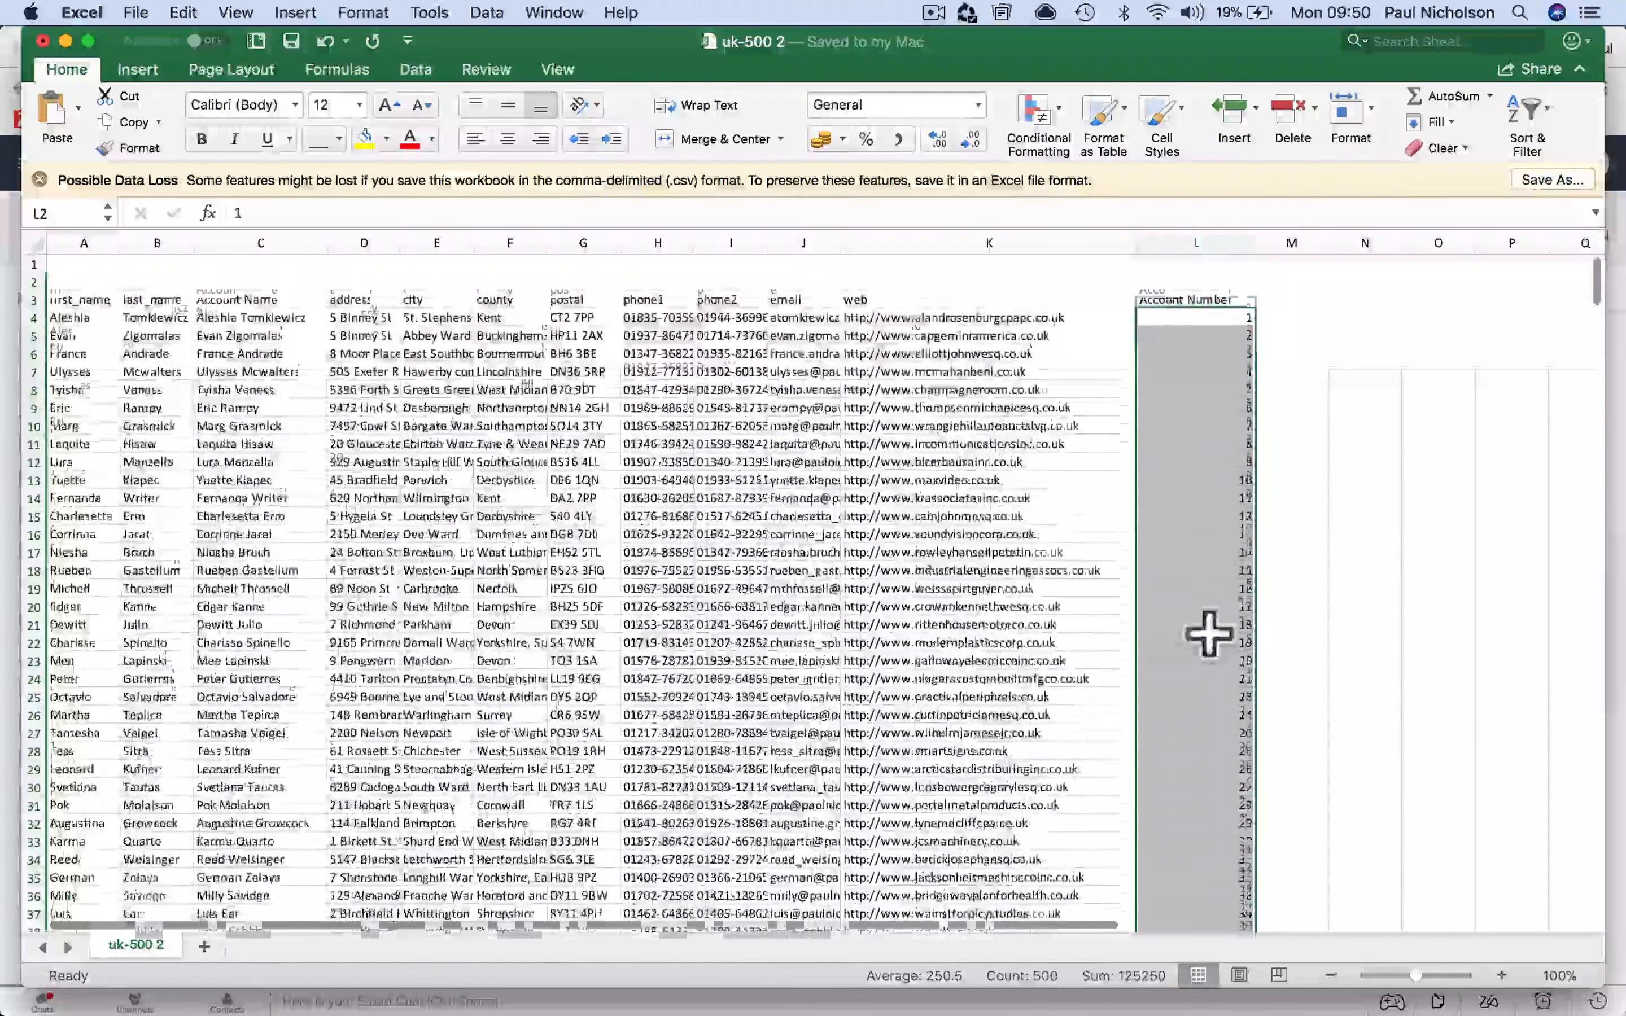
{"action": "left_click", "coordinate": [1389, 407]}
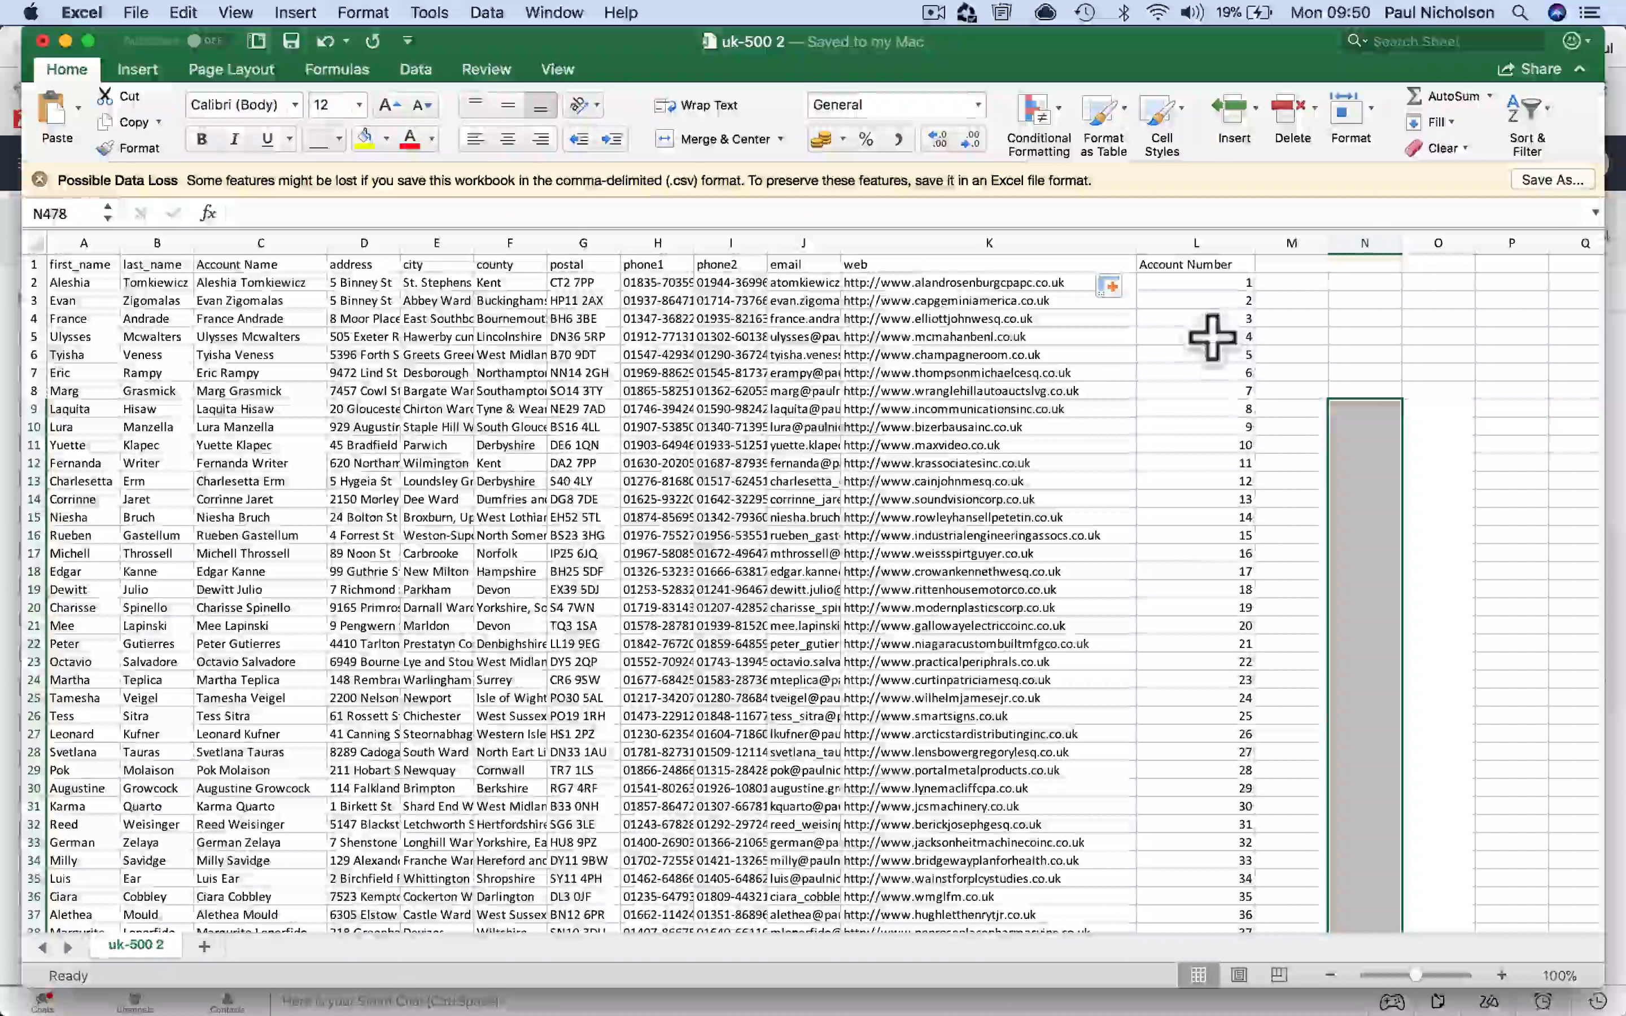
{"action": "left_click", "coordinate": [1205, 283]}
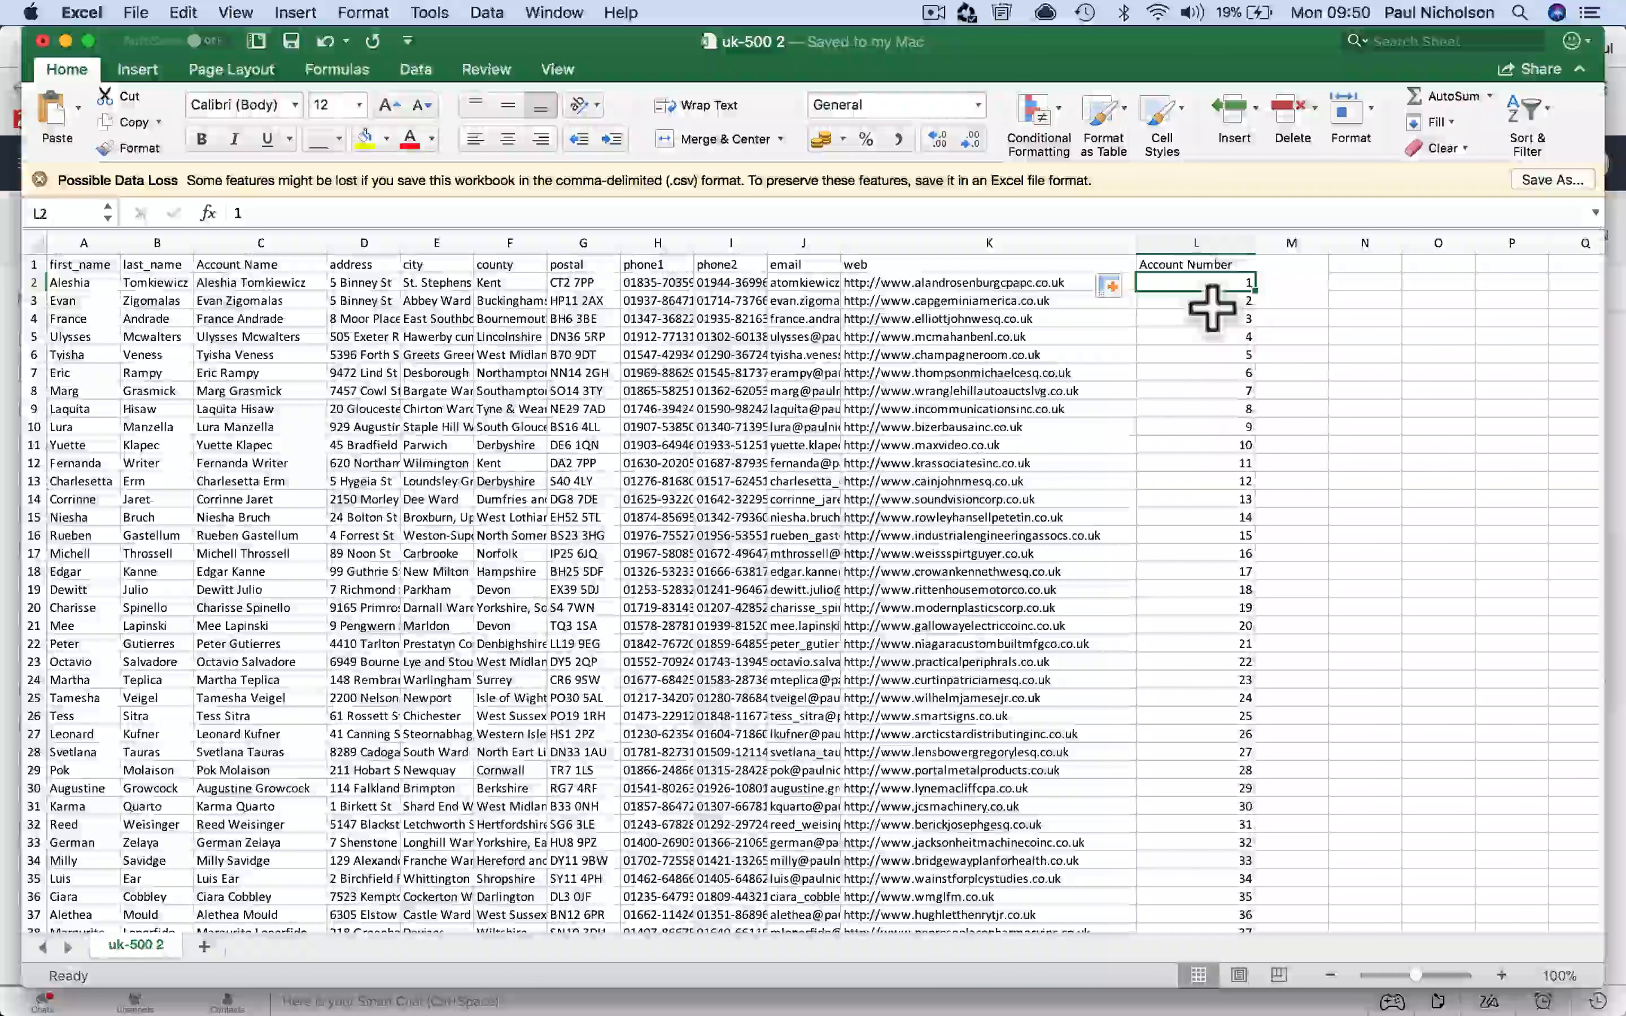
{"action": "left_click", "coordinate": [1298, 283]}
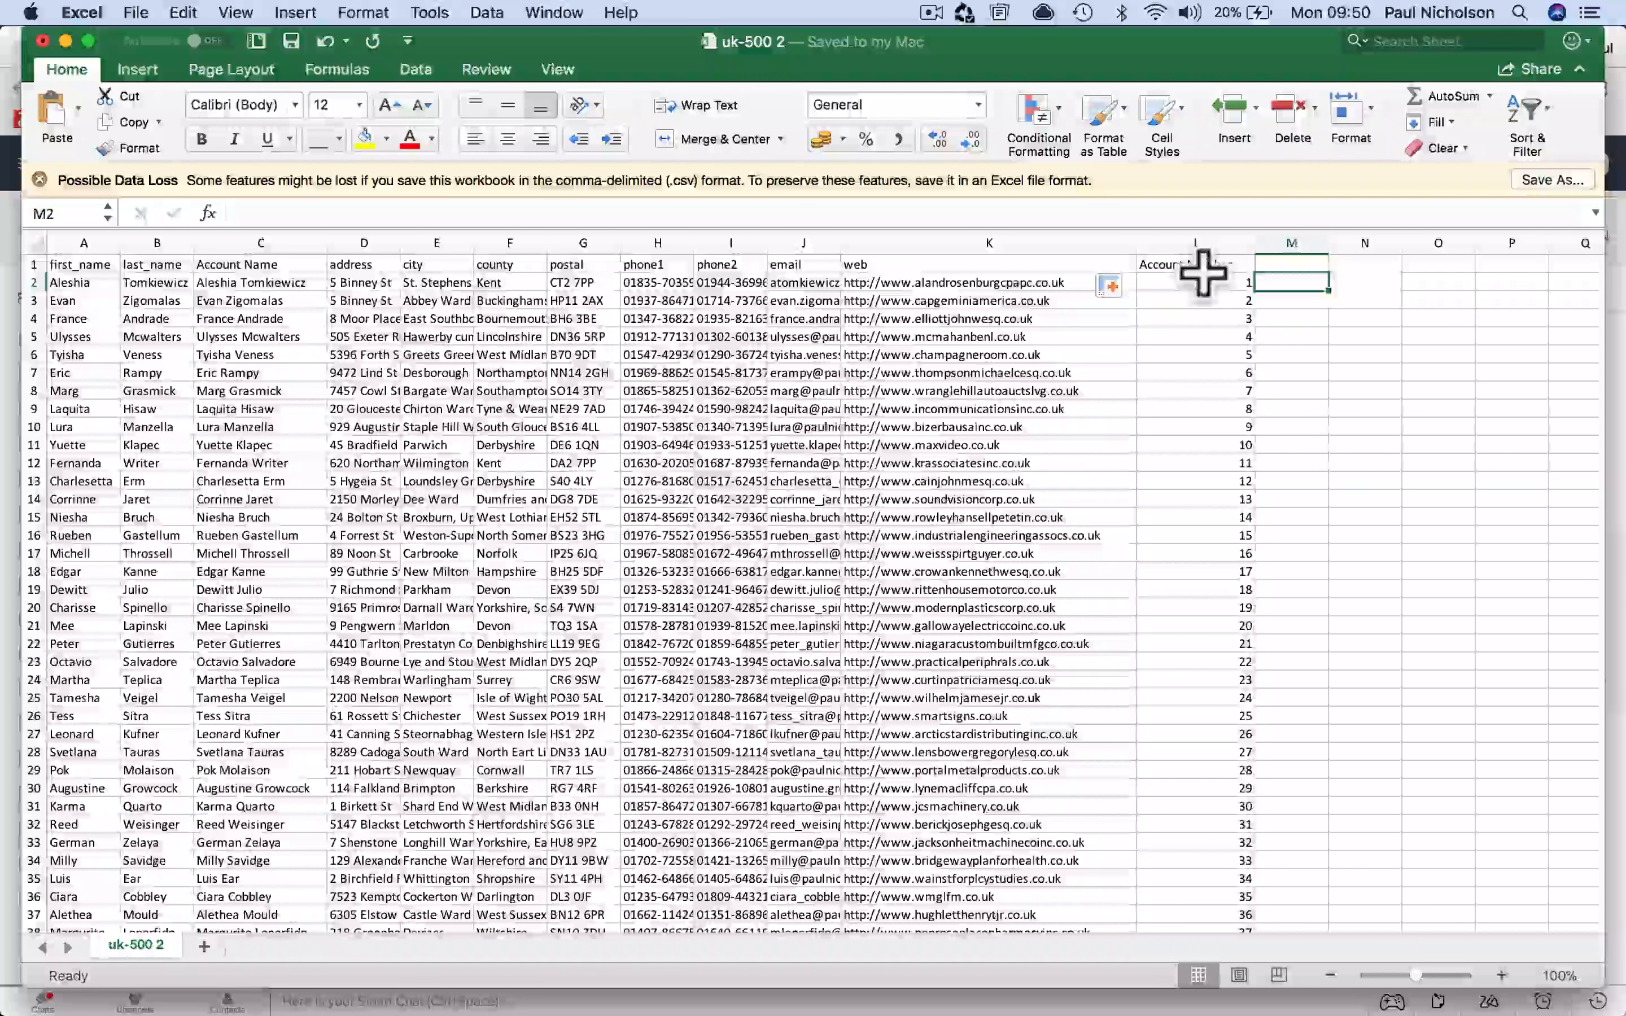
{"action": "left_click", "coordinate": [1199, 265]}
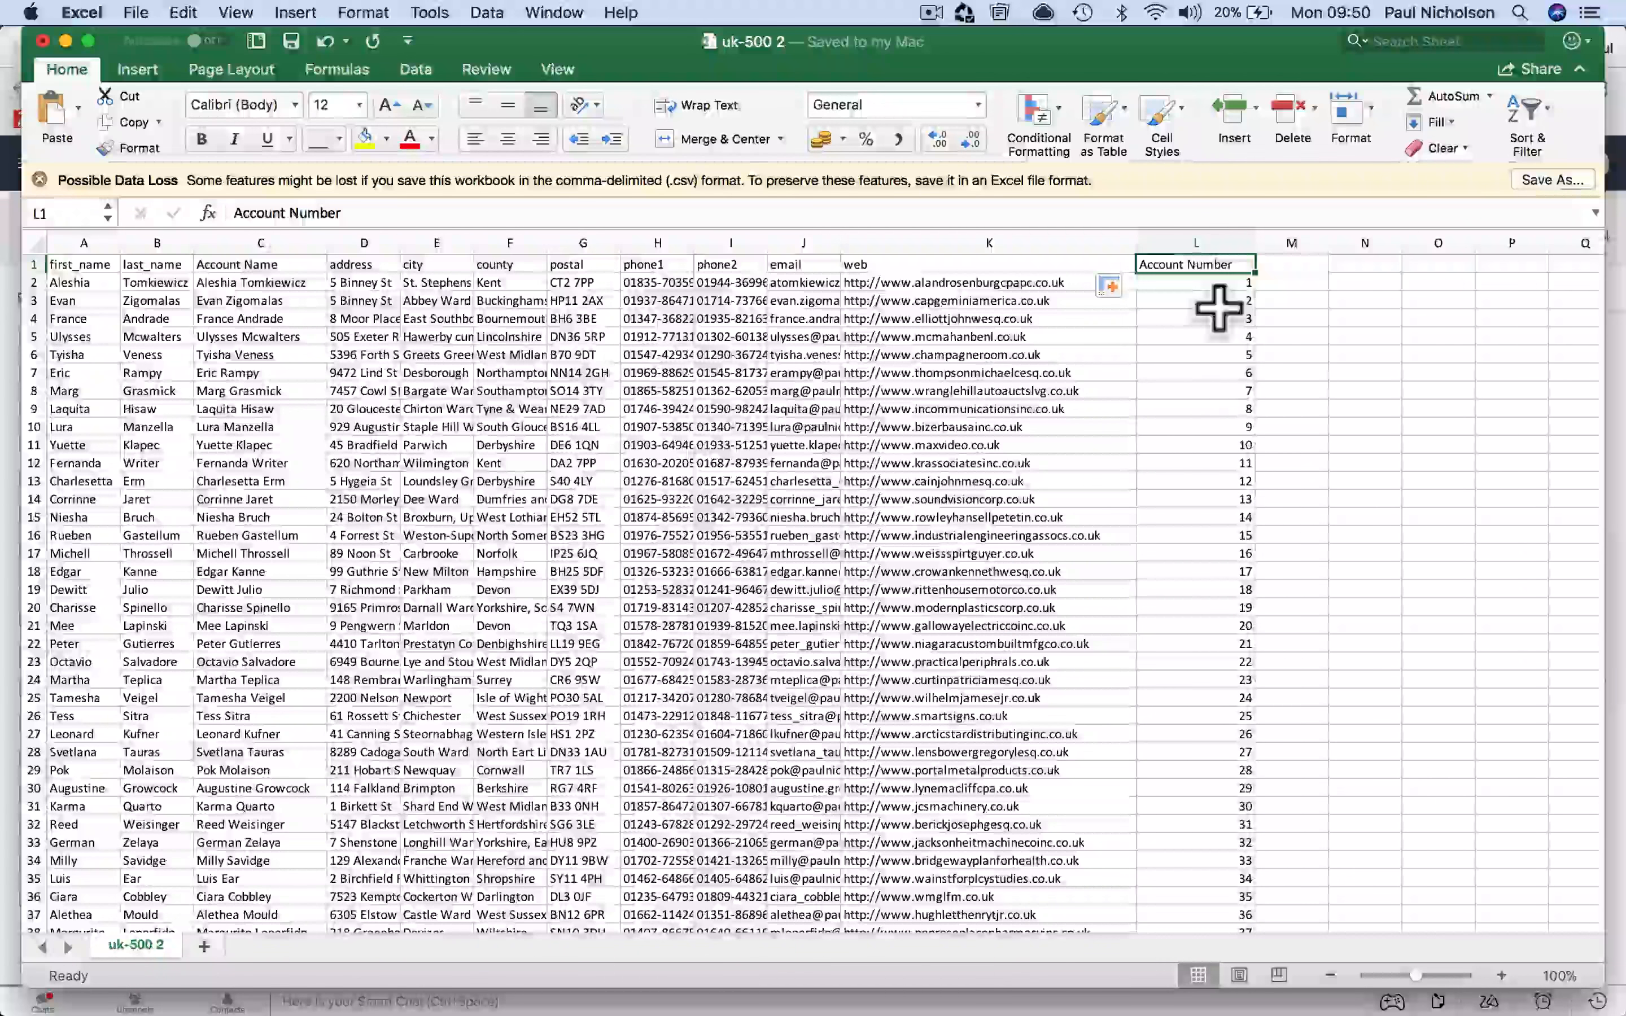
{"action": "left_click", "coordinate": [1282, 283]}
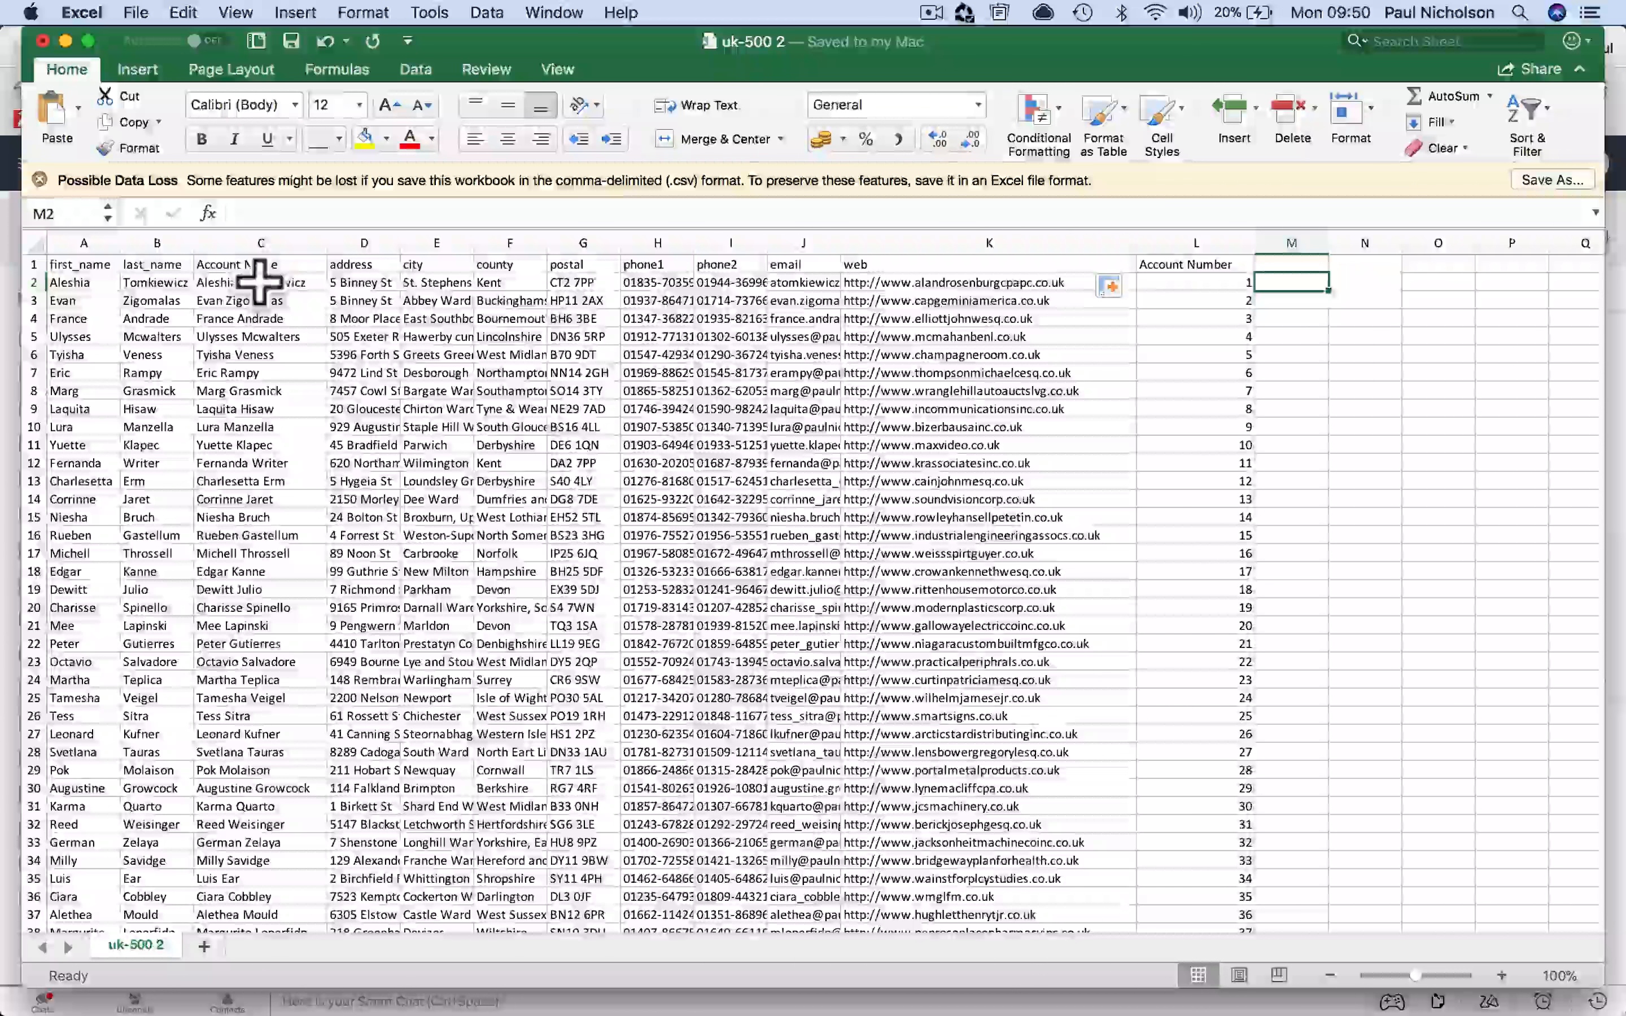
{"action": "left_click", "coordinate": [229, 283]}
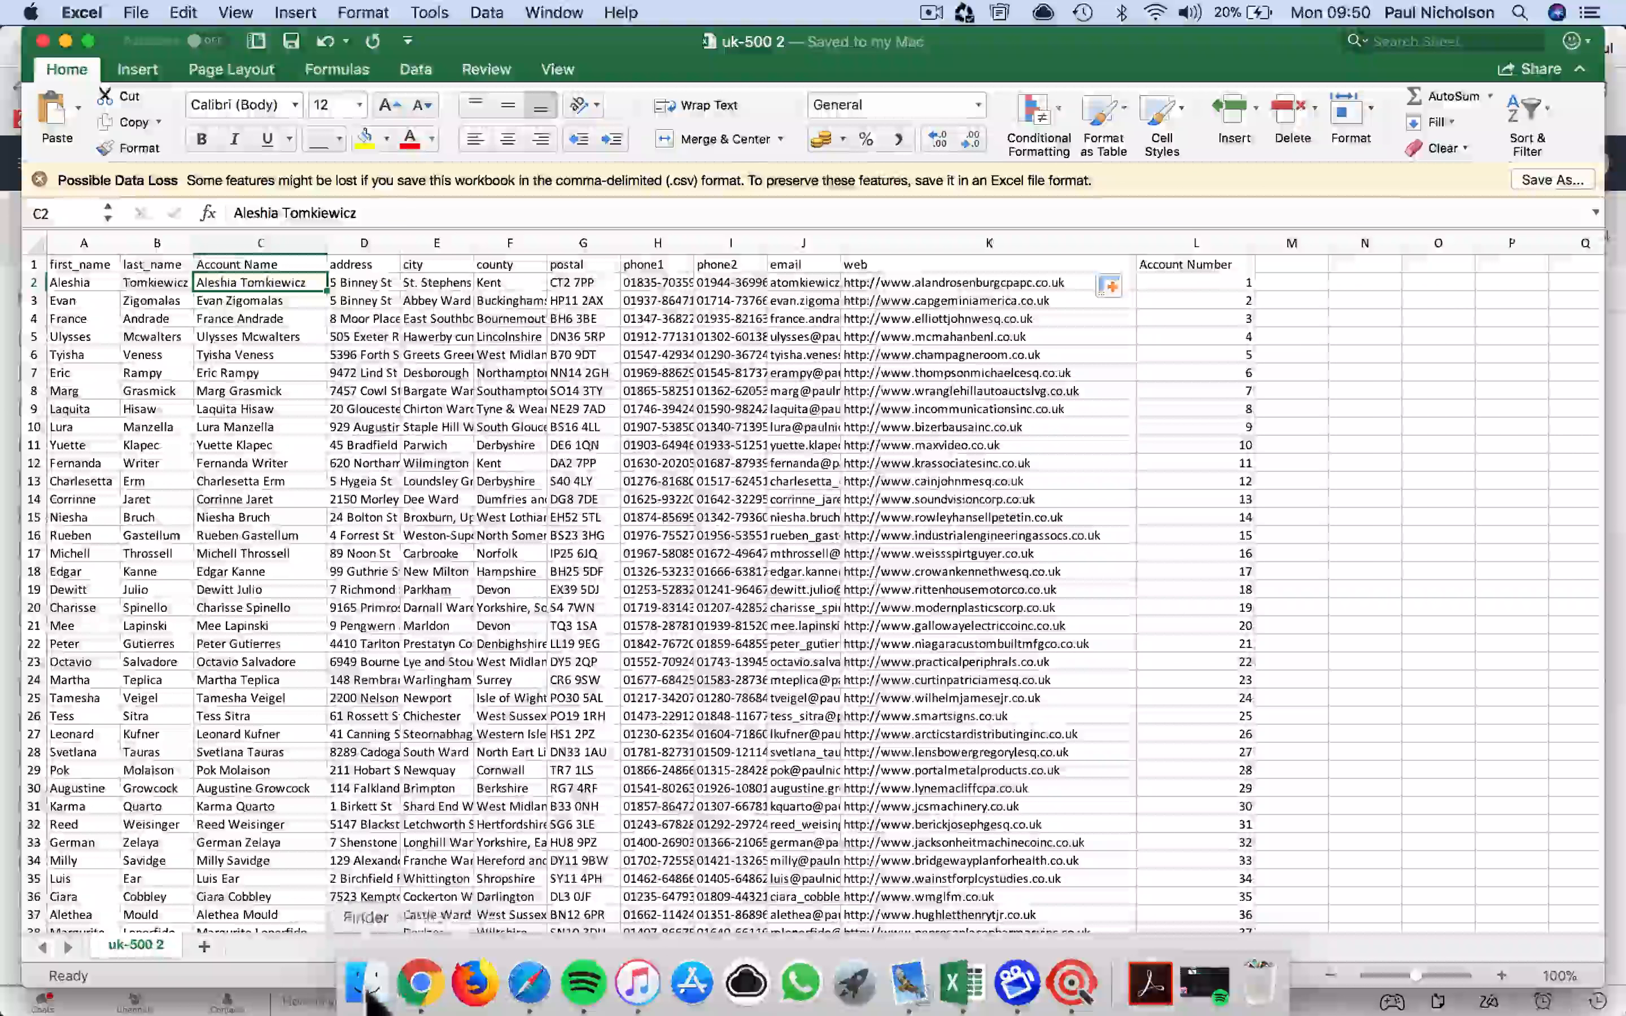
Step: Switch to Zoho CRM in Chrome and start an Accounts import from a file
{"action": "left_click", "coordinate": [4, 875]}
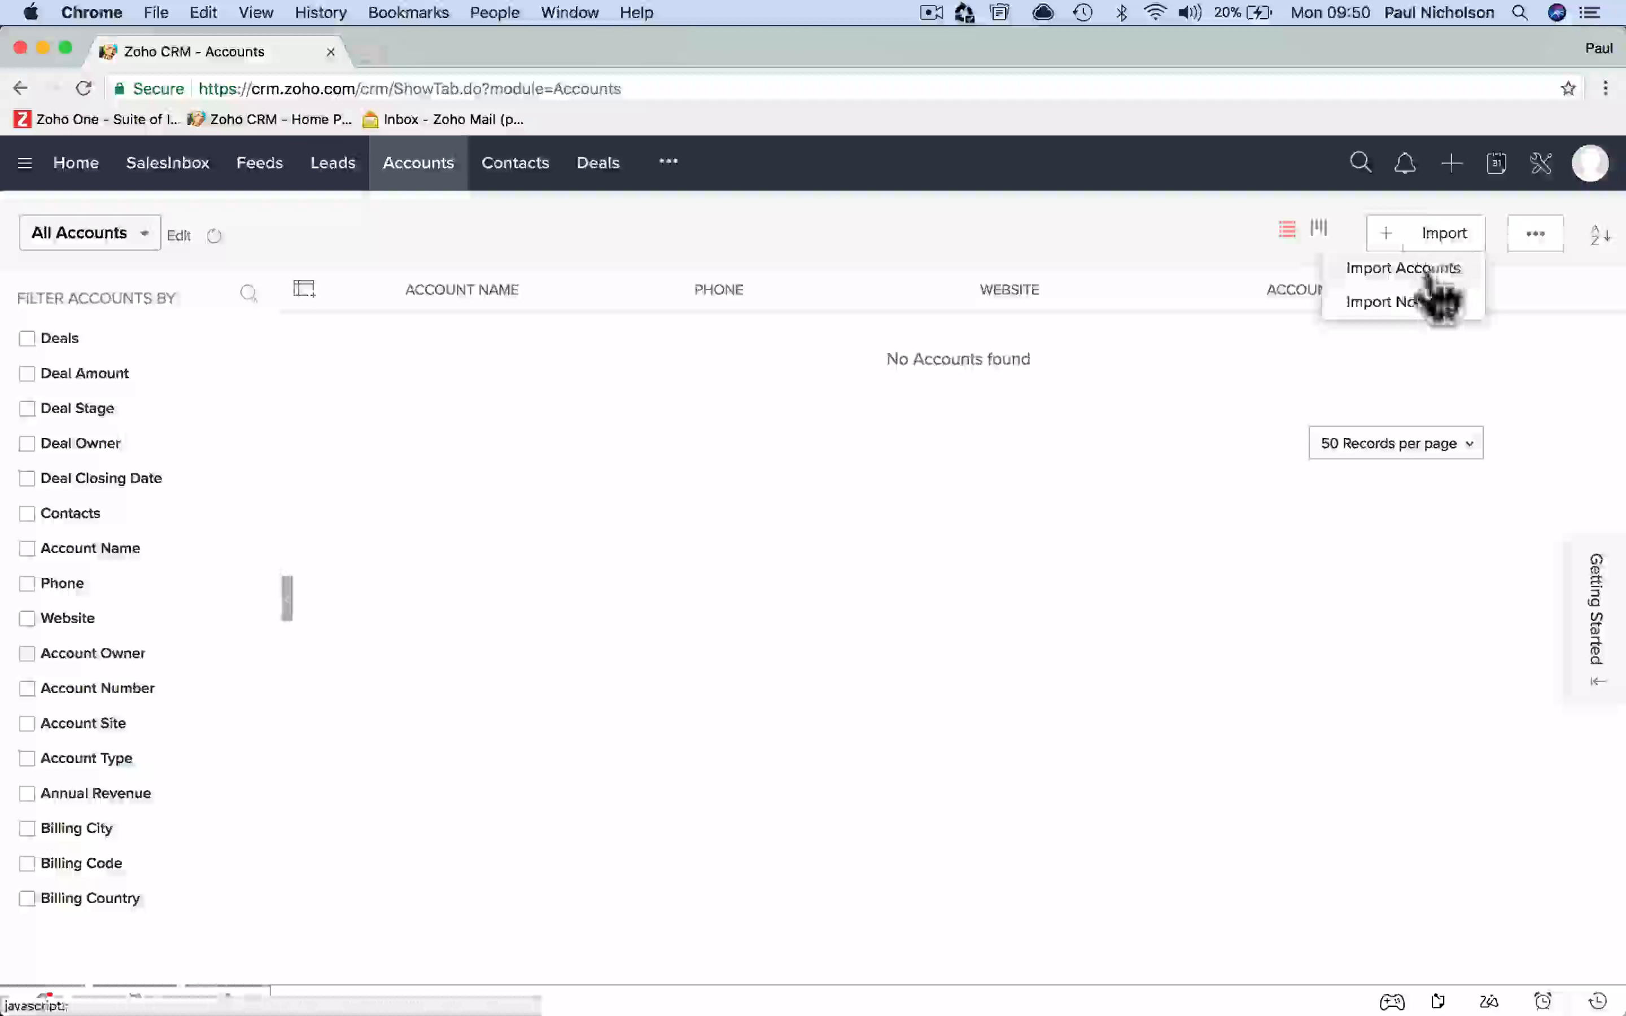
{"action": "left_click", "coordinate": [1428, 272]}
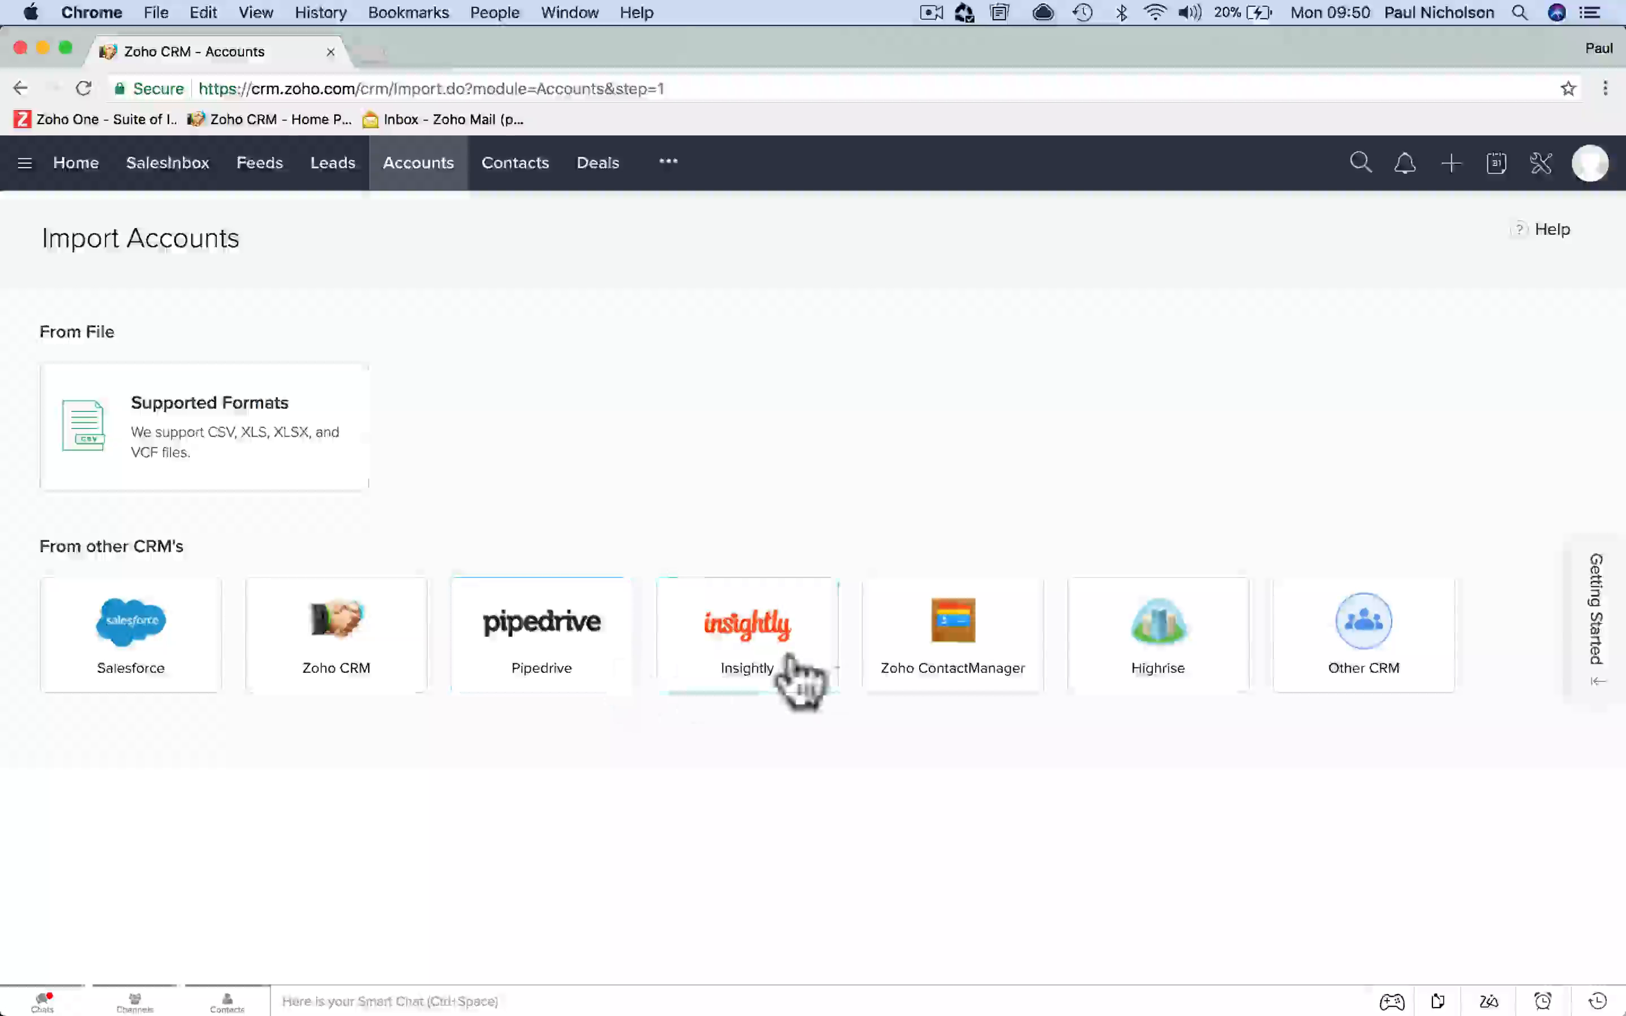
{"action": "left_click", "coordinate": [305, 458]}
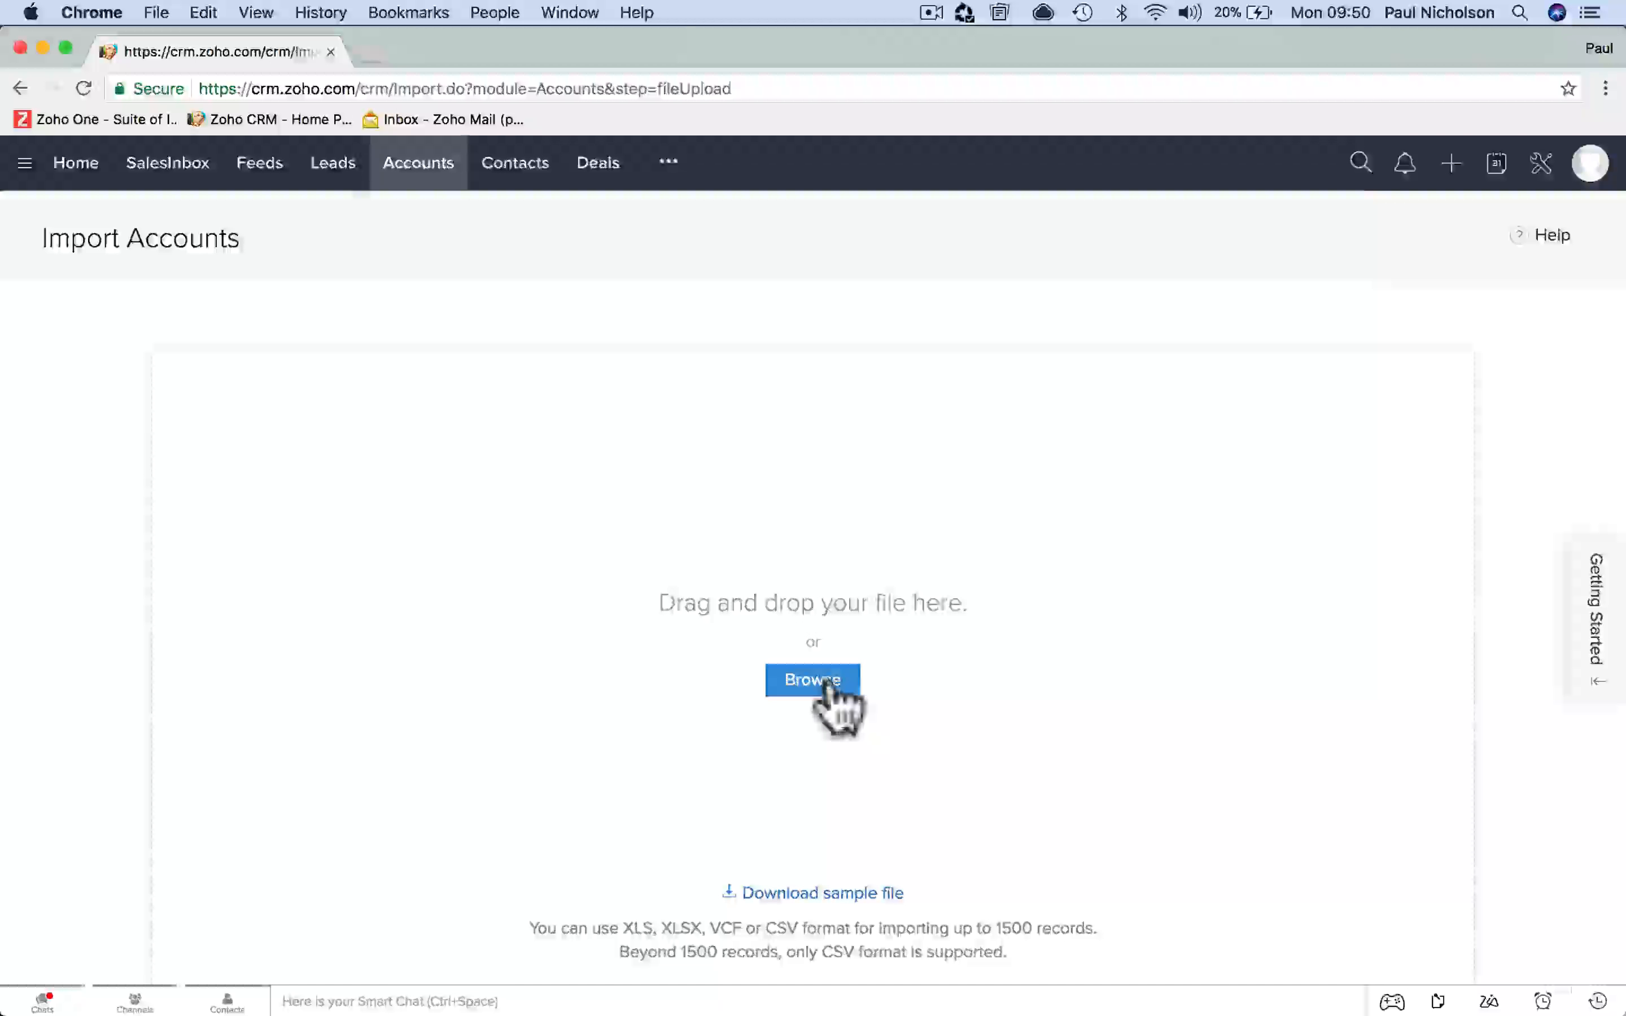
Step: Upload uk-500 2.csv from the Downloads folder as the import file and proceed to the import options
{"action": "left_click", "coordinate": [830, 681]}
{"action": "left_click", "coordinate": [378, 544]}
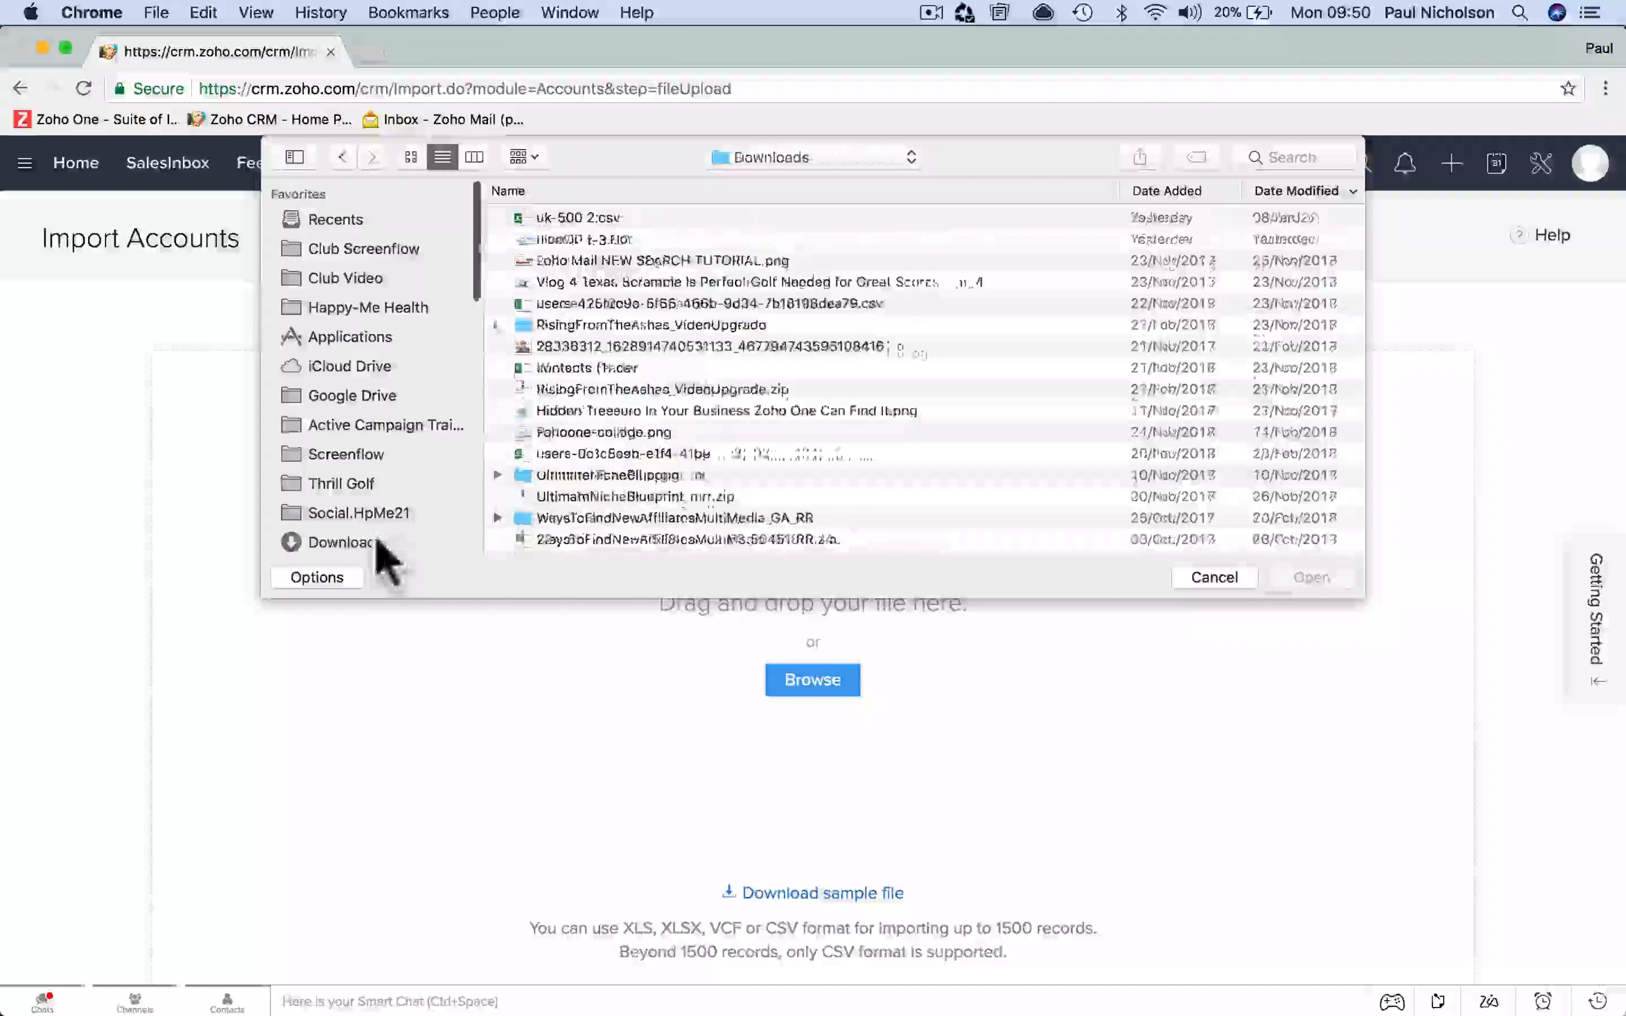
{"action": "double_click", "coordinate": [610, 221]}
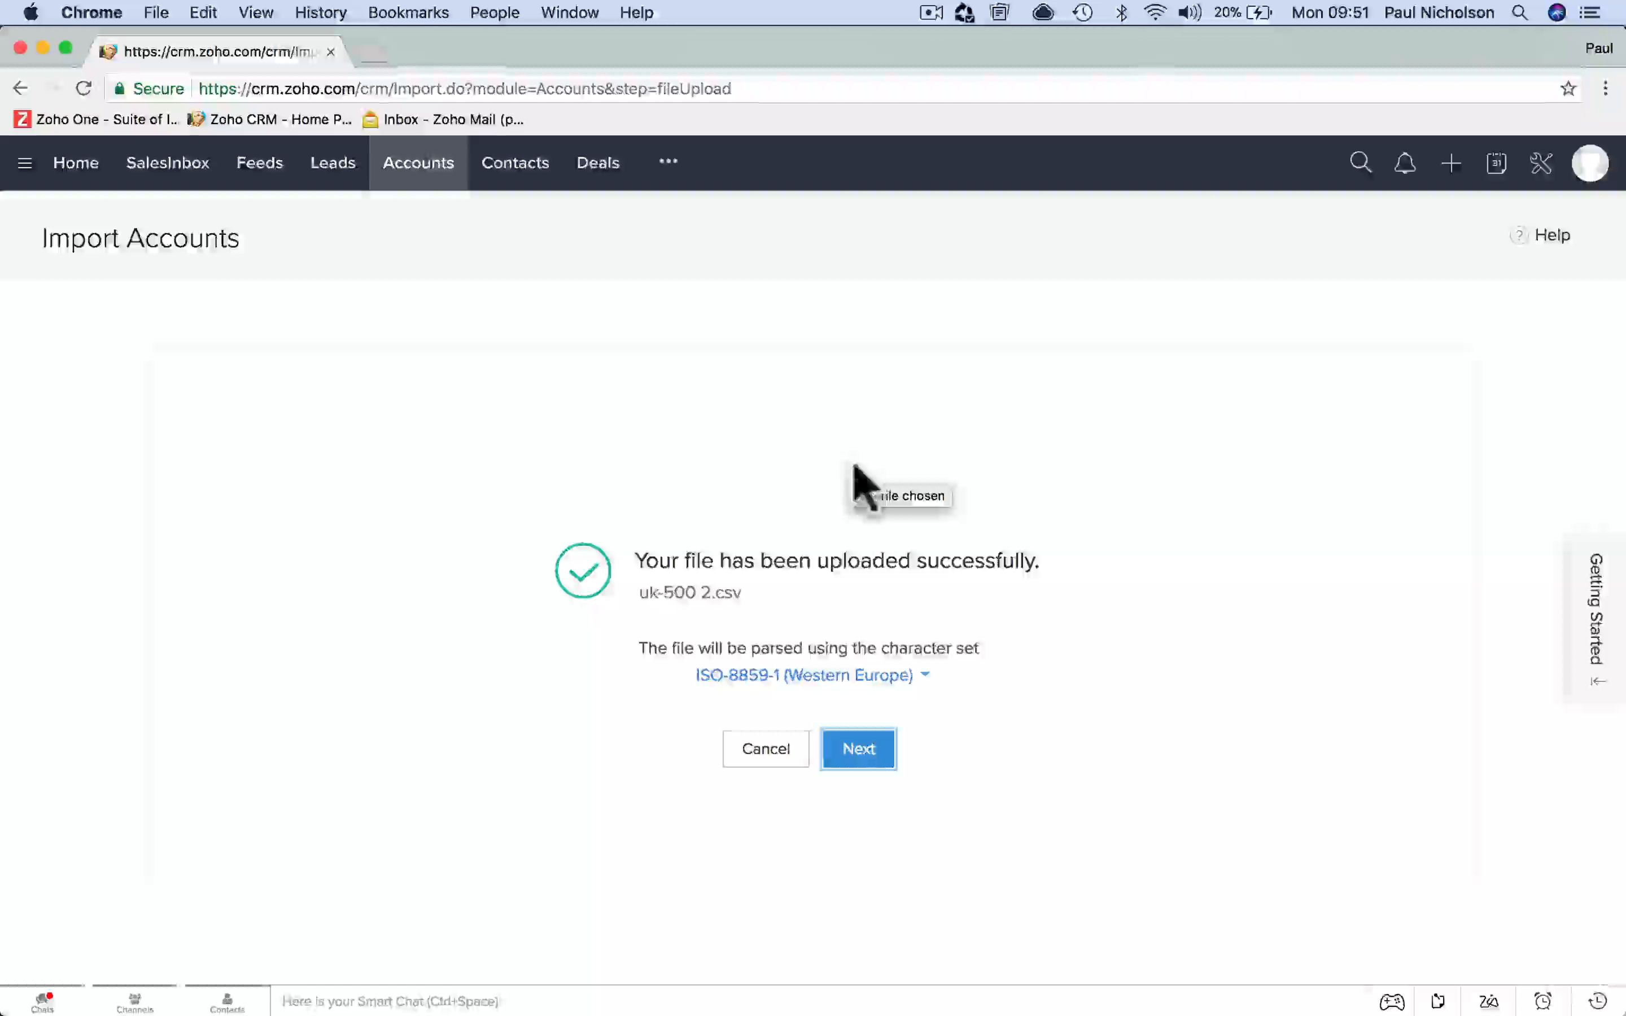
{"action": "left_click", "coordinate": [873, 756]}
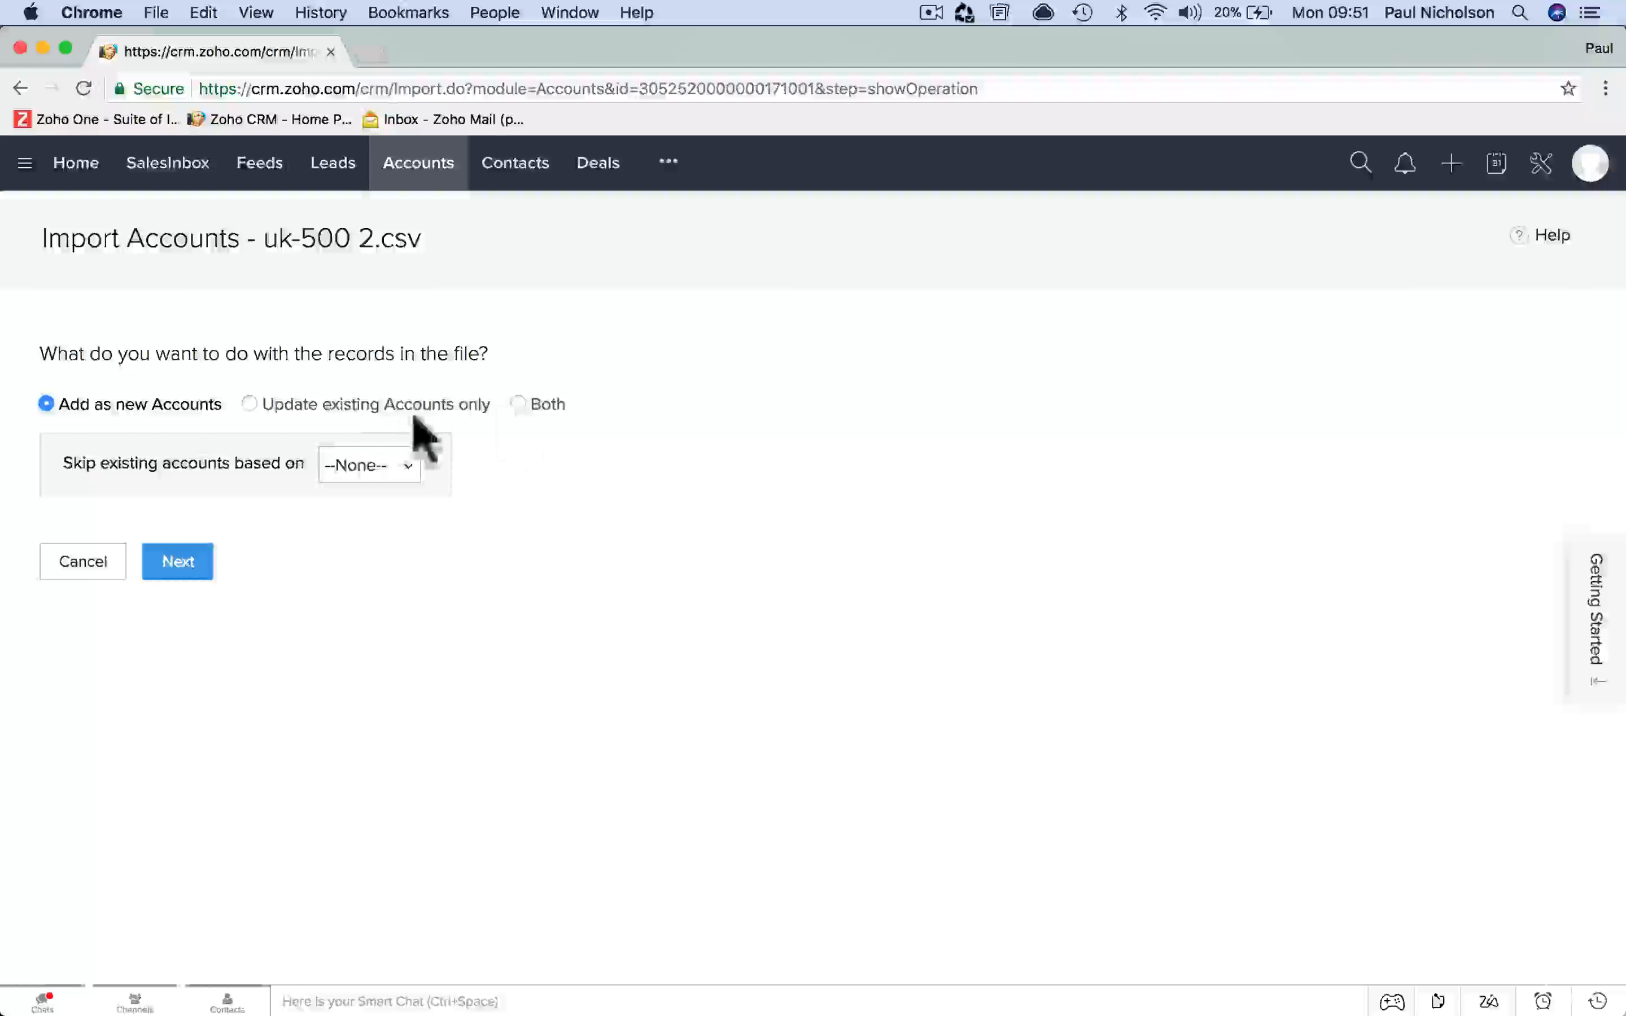
Step: Choose to add the records as new accounts with no criterion for skipping existing ones, and continue to field mapping
{"action": "left_click", "coordinate": [517, 403]}
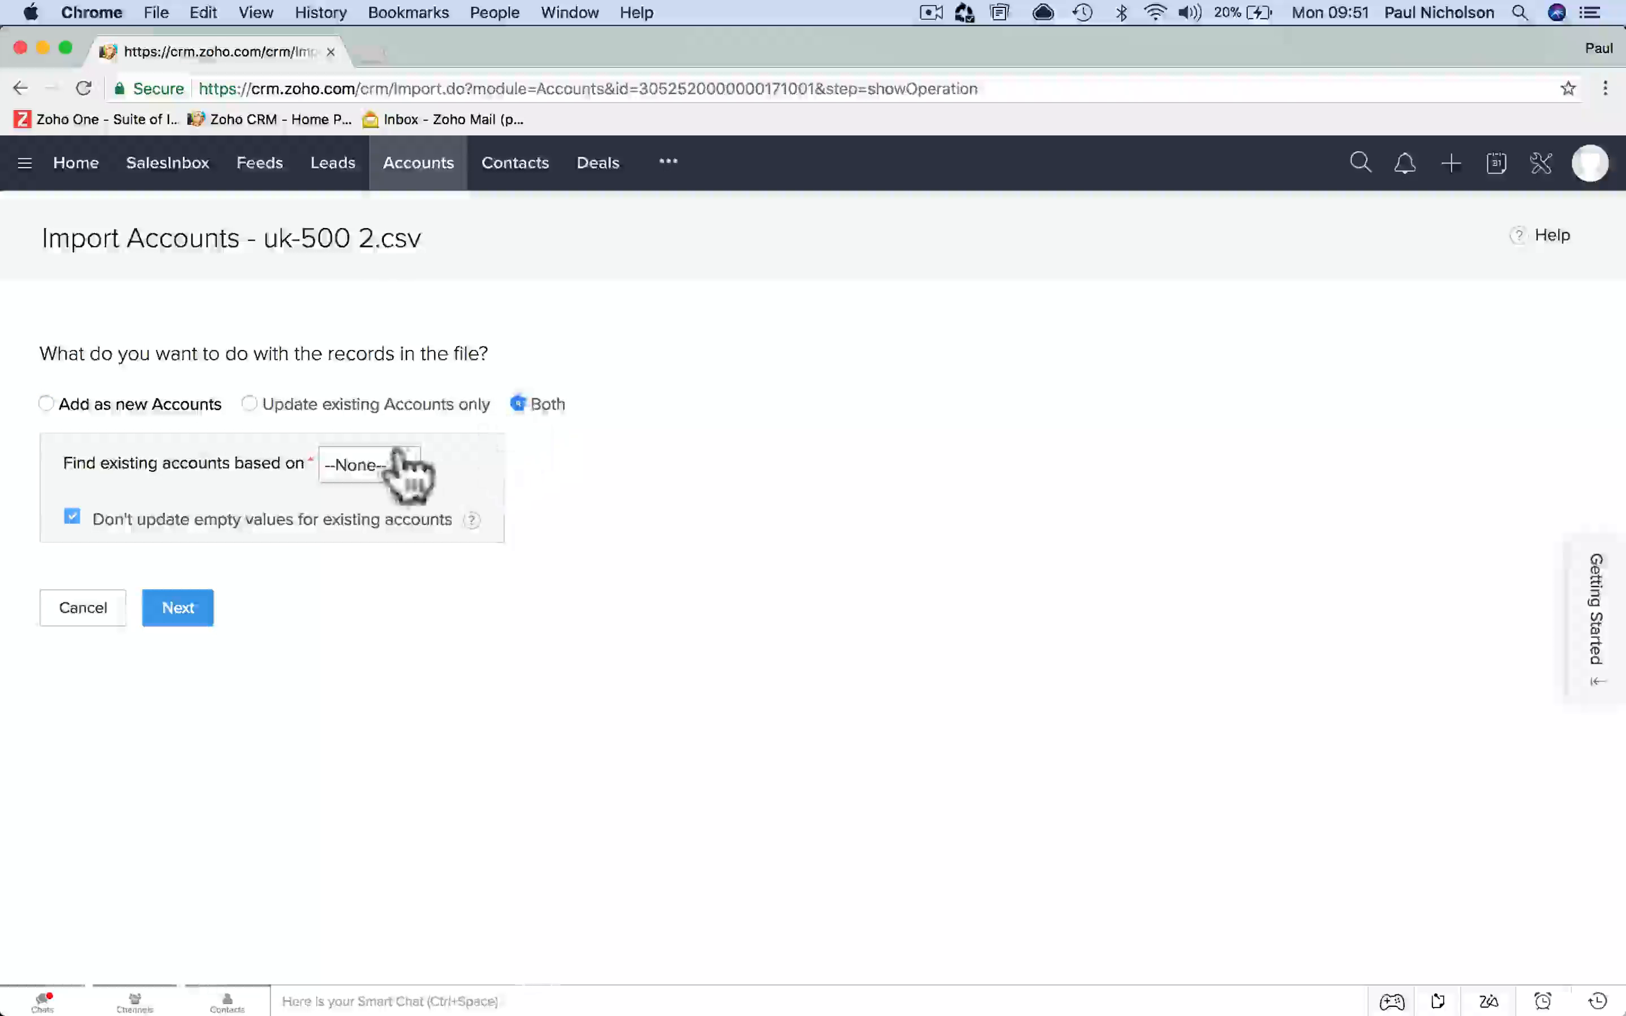
{"action": "left_click", "coordinate": [158, 405]}
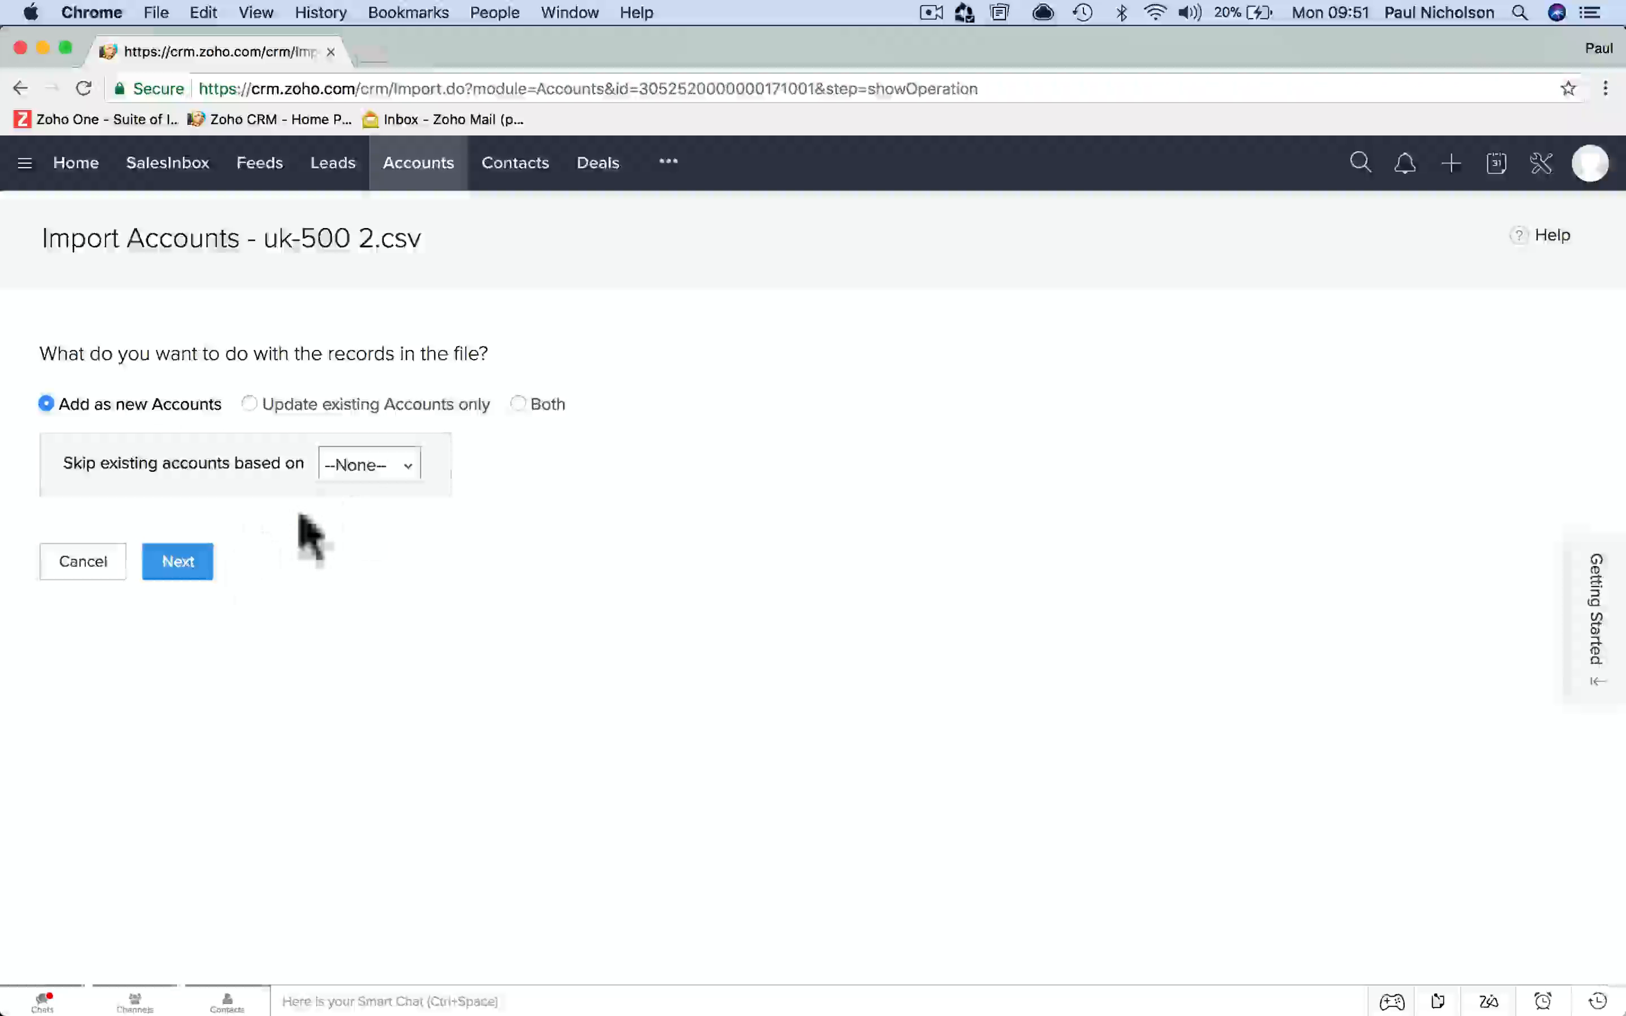
{"action": "left_click", "coordinate": [379, 474]}
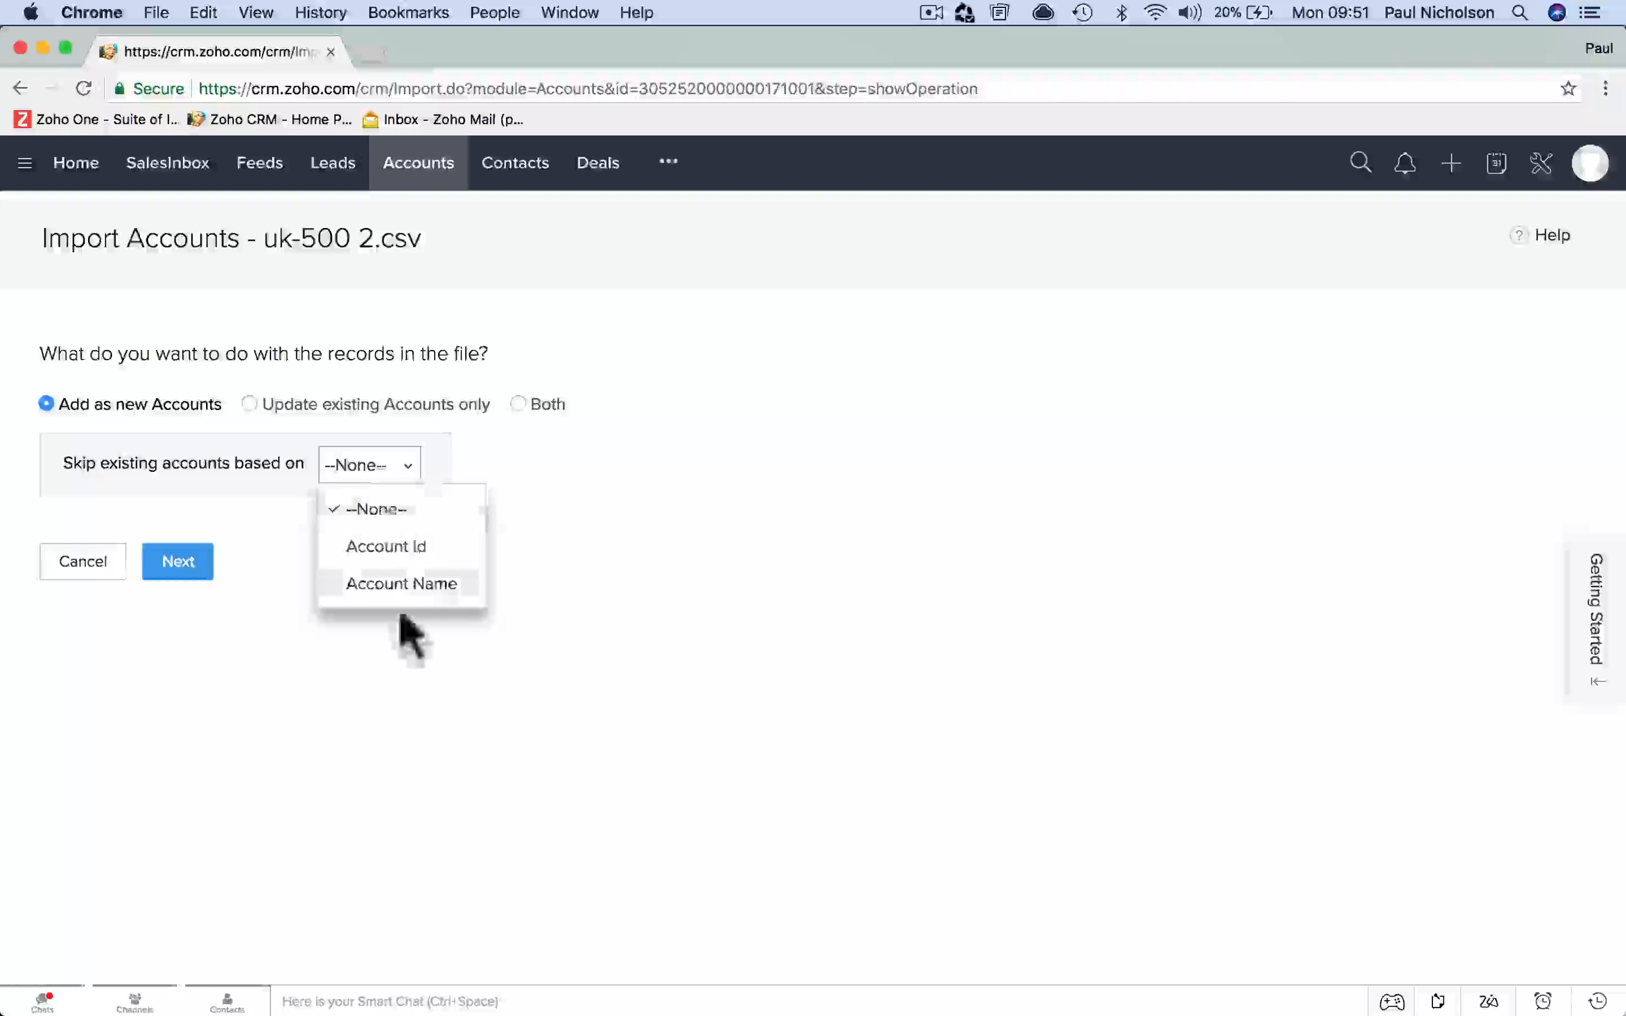
{"action": "left_click", "coordinate": [375, 467]}
{"action": "left_click", "coordinate": [176, 570]}
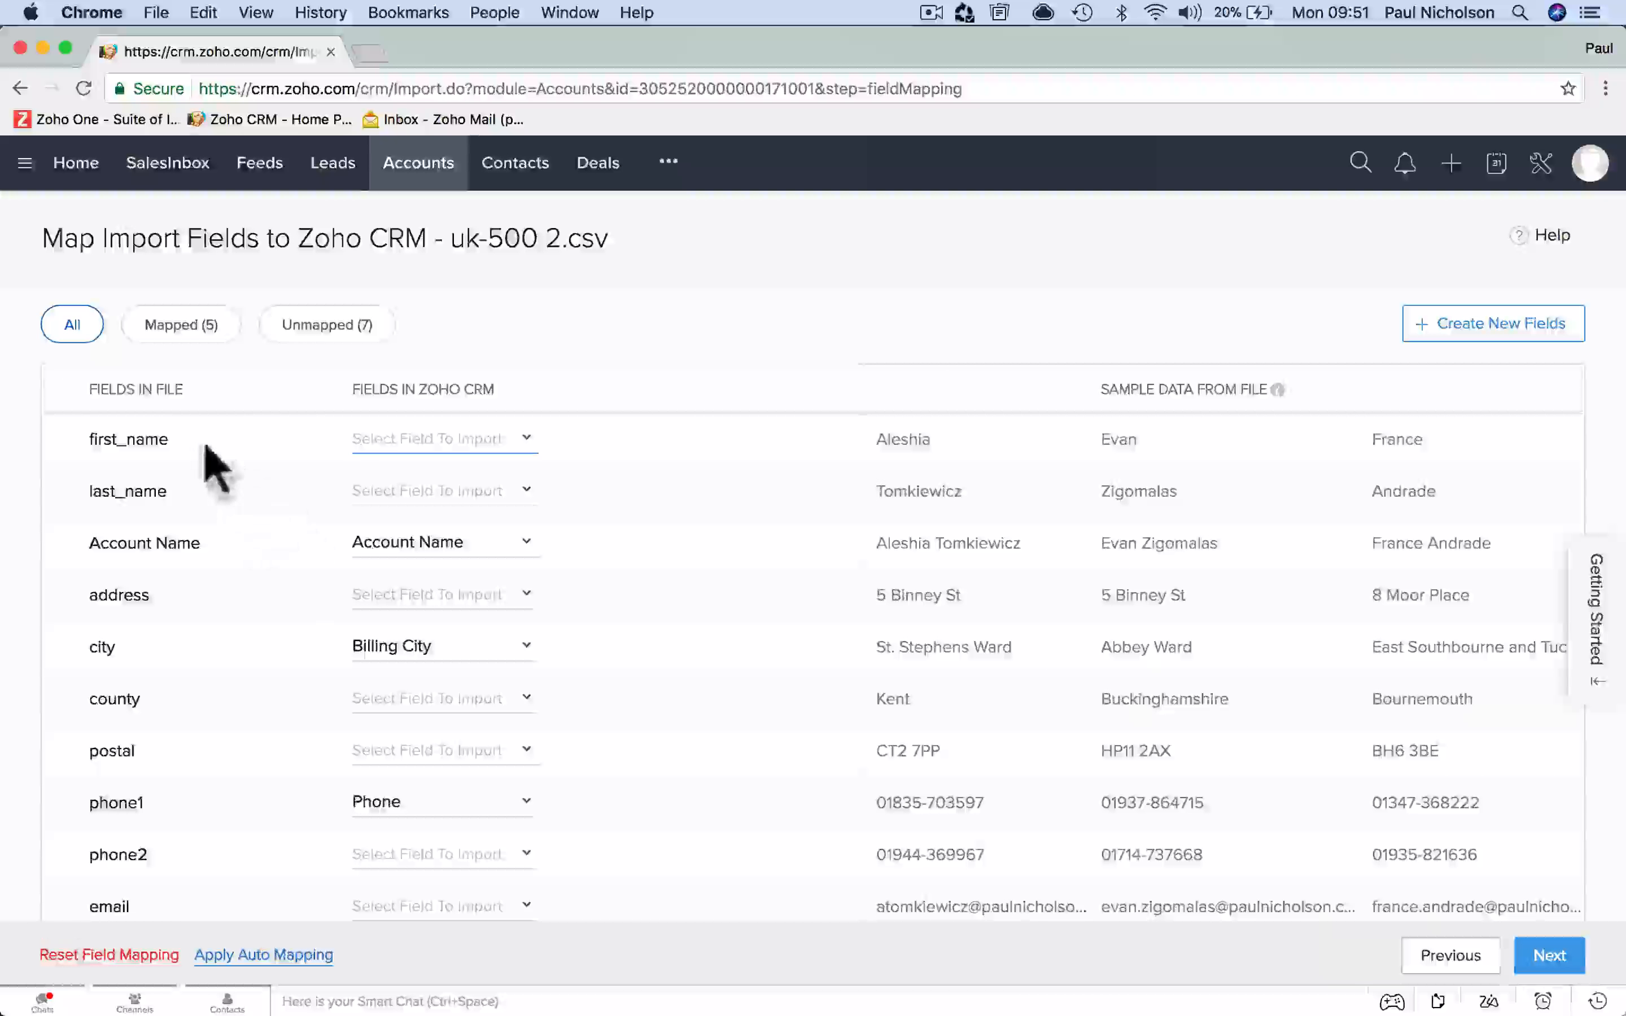
Step: Look through the CRM fields available for first_name without mapping it
{"action": "left_click", "coordinate": [490, 436]}
{"action": "scroll", "coordinate": [473, 635], "scroll_direction": "down", "scroll_amount": 5}
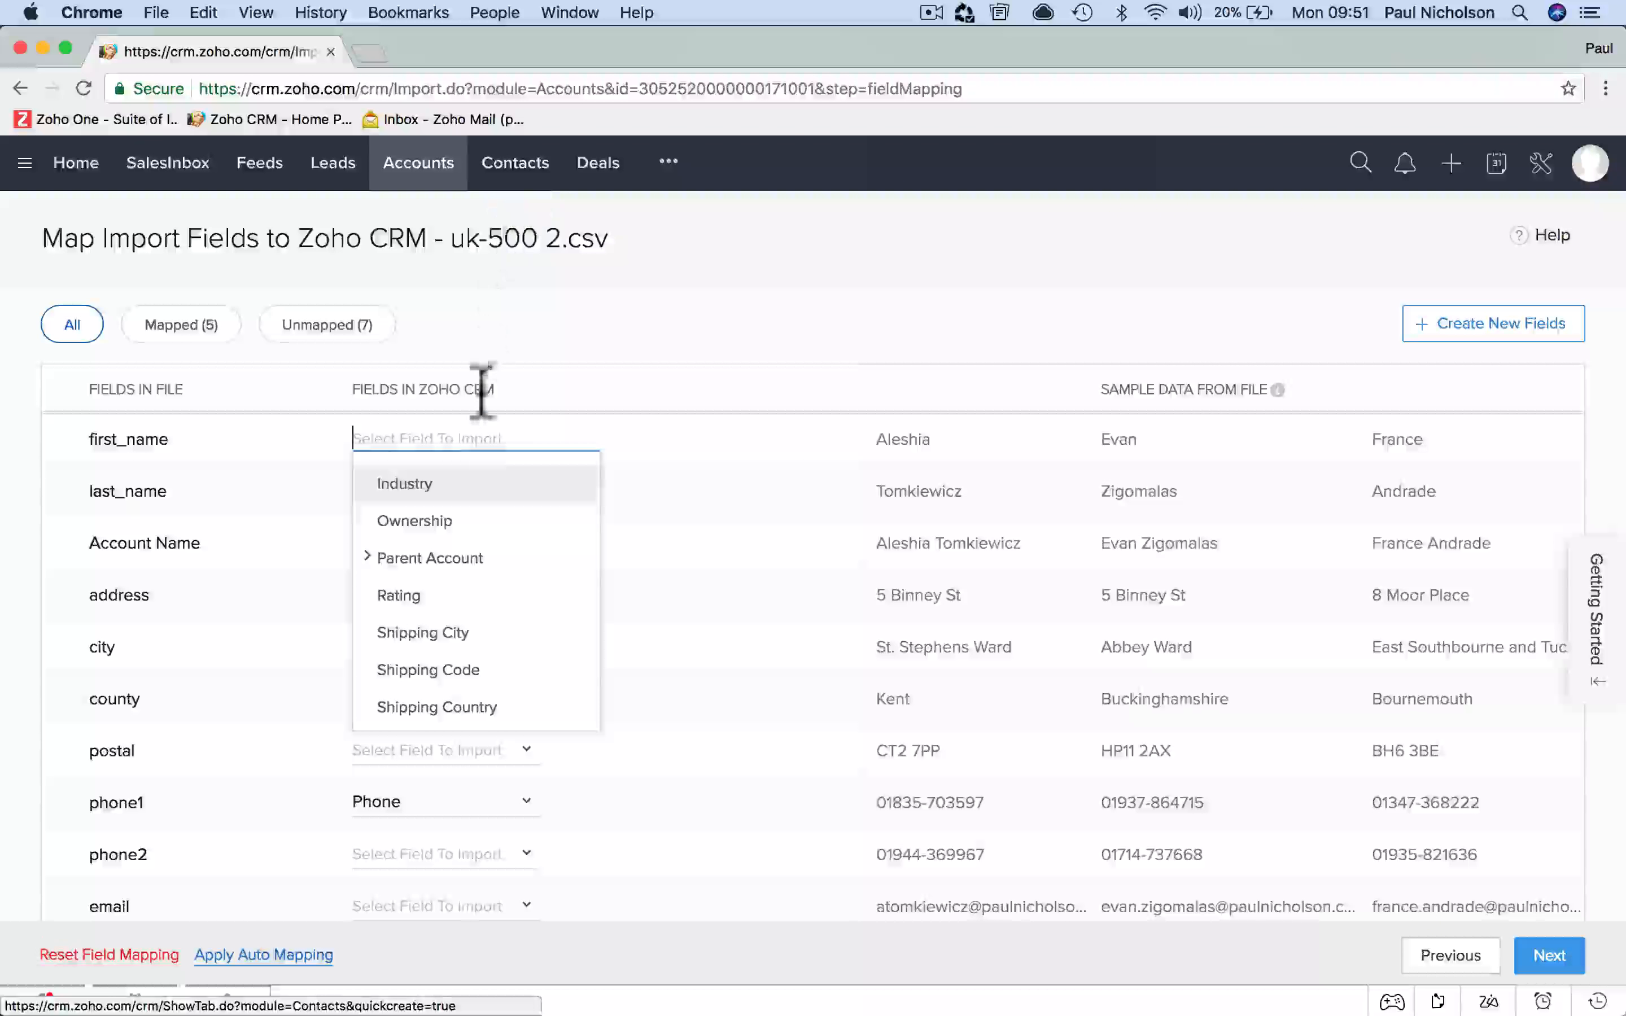
{"action": "scroll", "coordinate": [507, 583], "scroll_direction": "down", "scroll_amount": 2}
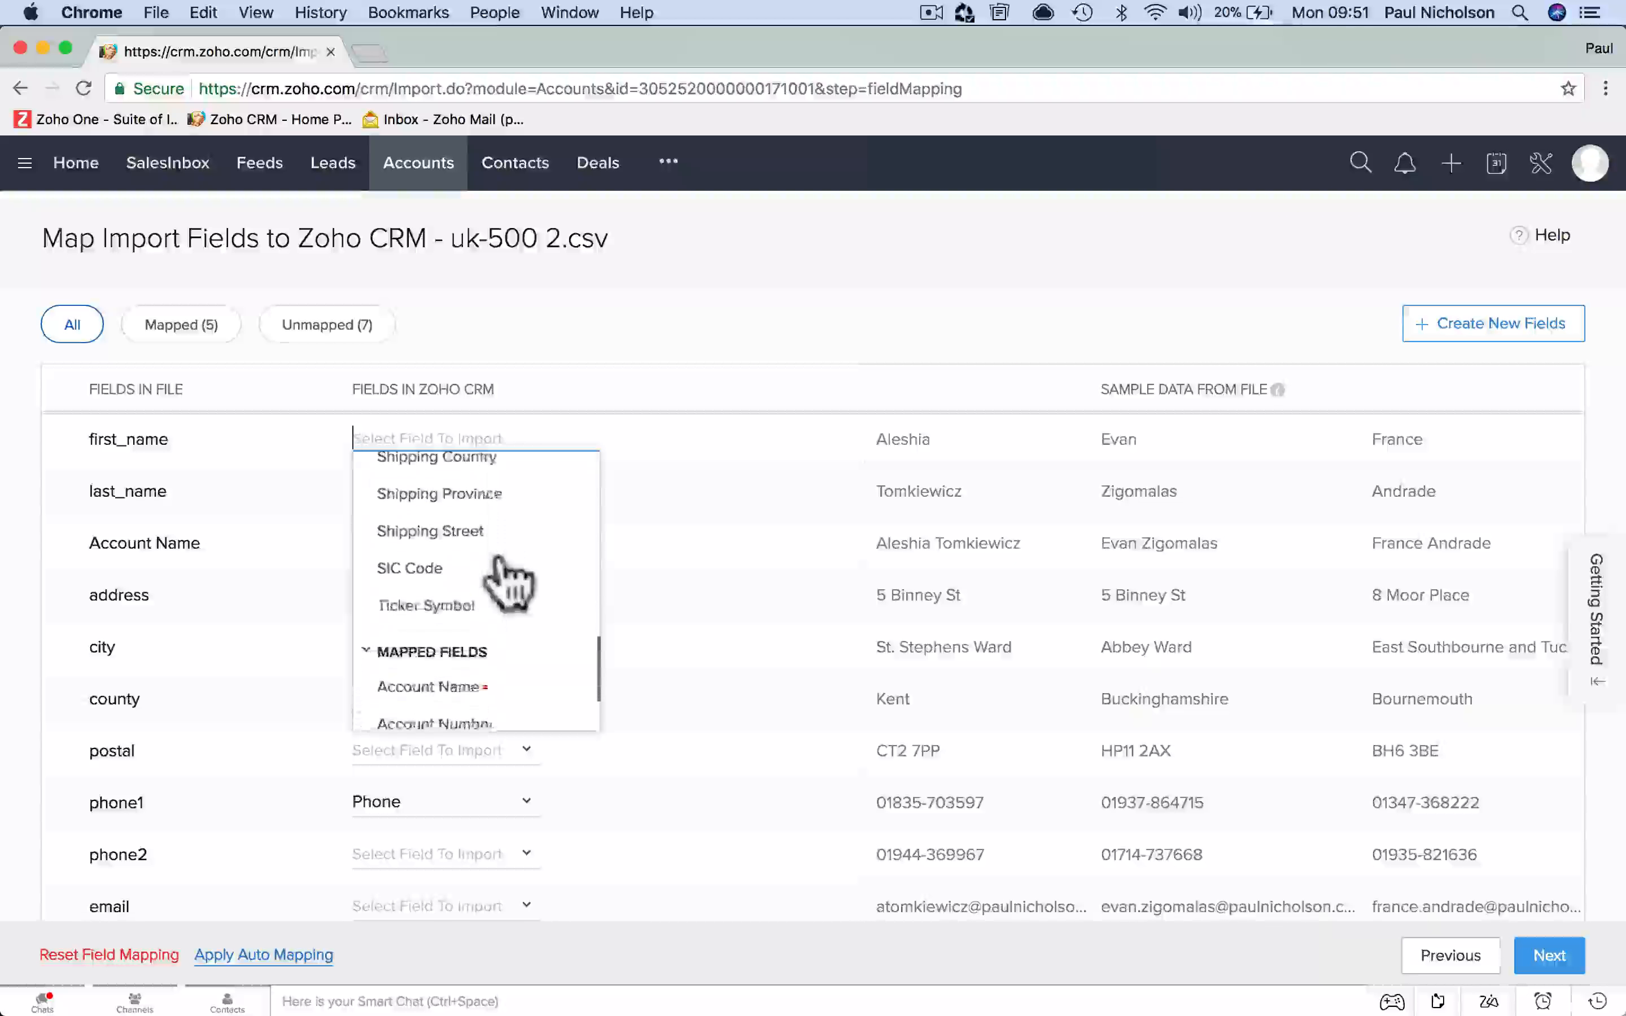
{"action": "scroll", "coordinate": [508, 584], "scroll_direction": "up", "scroll_amount": 3}
{"action": "scroll", "coordinate": [509, 582], "scroll_direction": "up", "scroll_amount": 2}
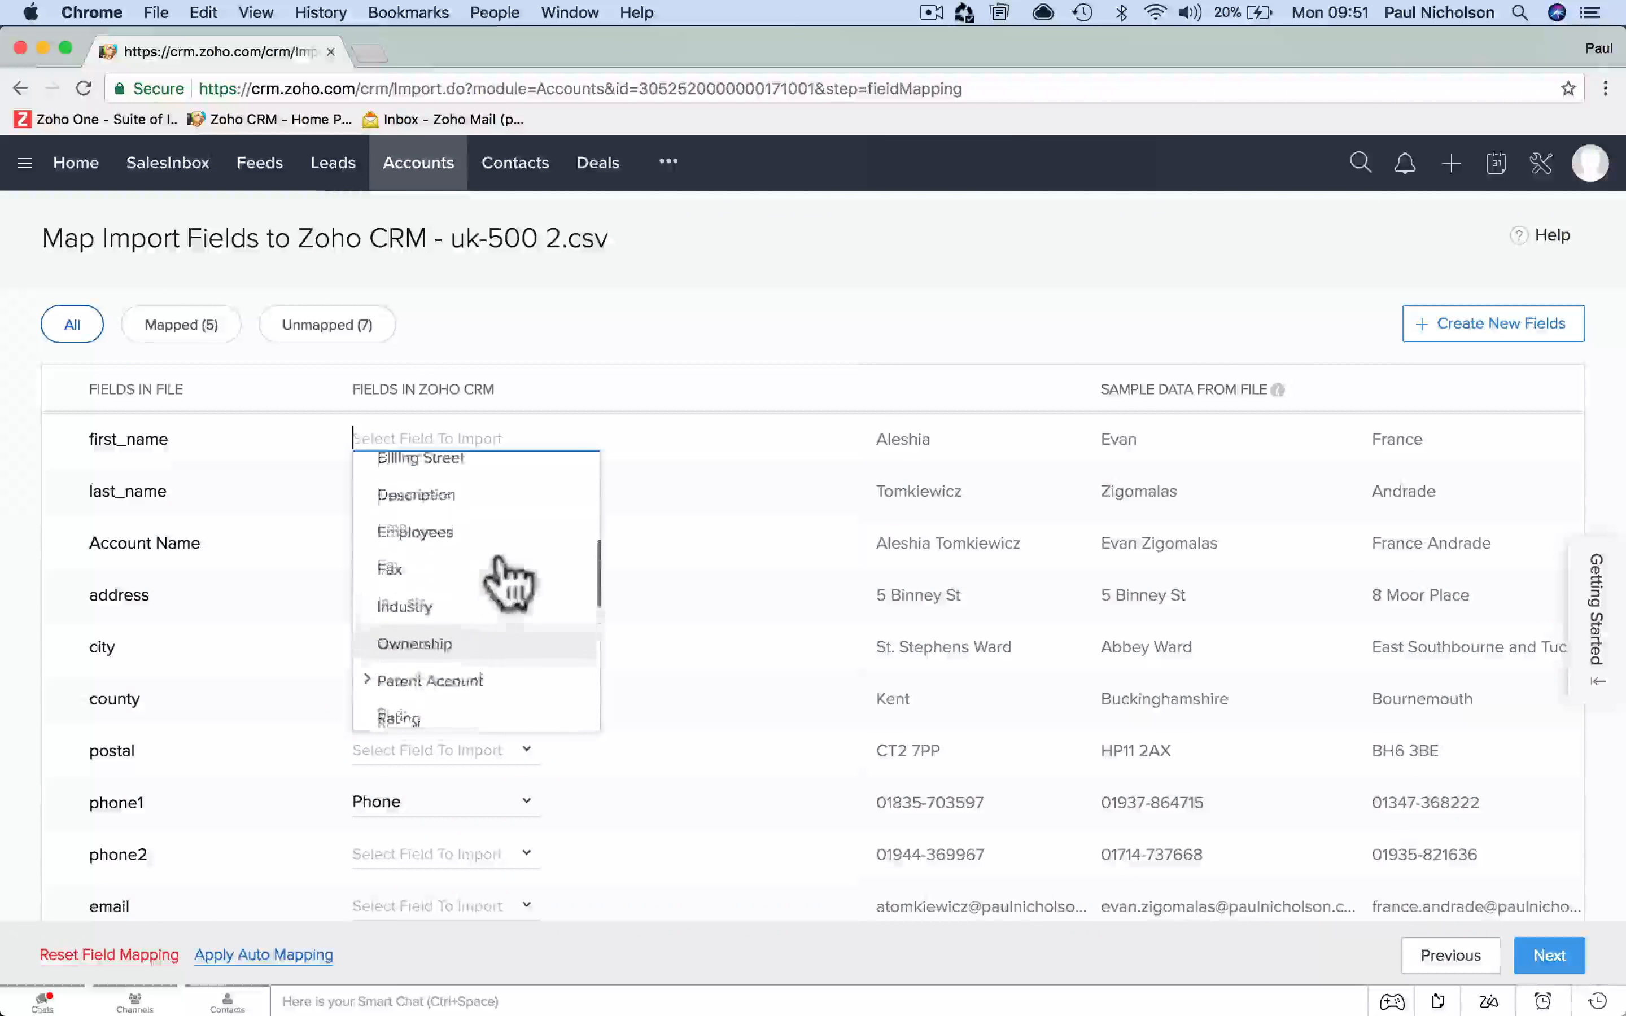
{"action": "scroll", "coordinate": [509, 584], "scroll_direction": "down", "scroll_amount": 2}
{"action": "left_click", "coordinate": [646, 482]}
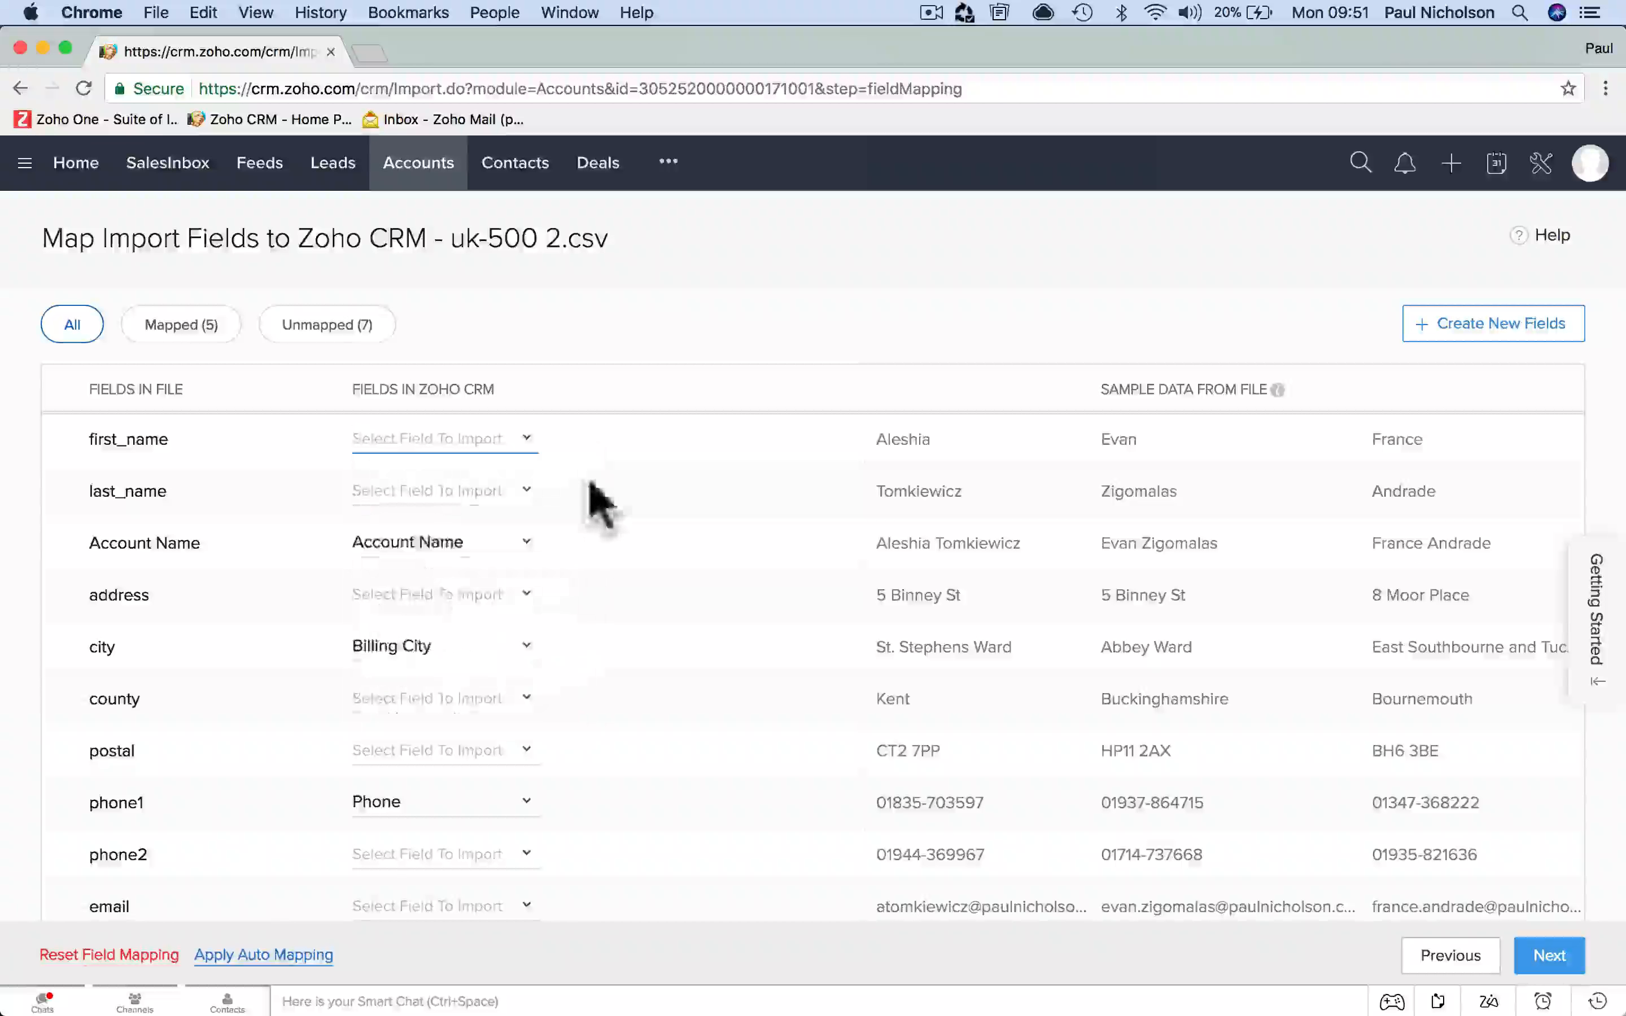
Step: Map the file's Account Name column to the CRM field Account Name
{"action": "left_click", "coordinate": [509, 542]}
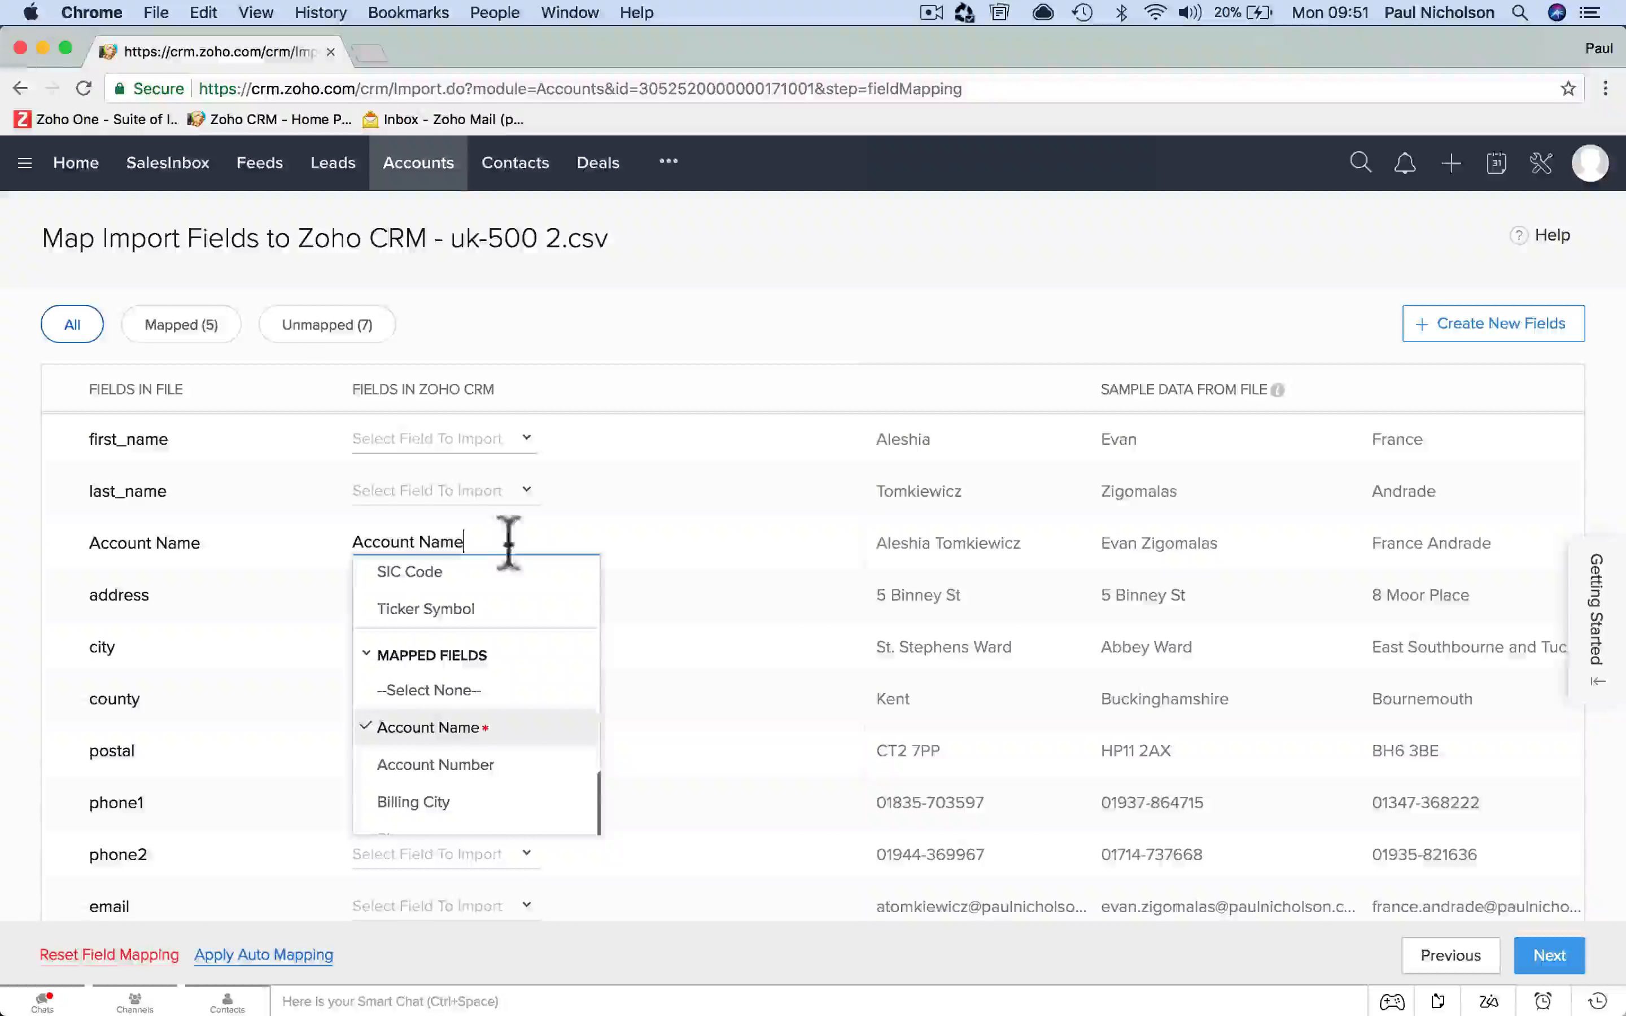
{"action": "left_click", "coordinate": [489, 726]}
Step: Map the file's address column to the CRM field Billing Street
{"action": "scroll", "coordinate": [595, 605], "scroll_direction": "down", "scroll_amount": 3}
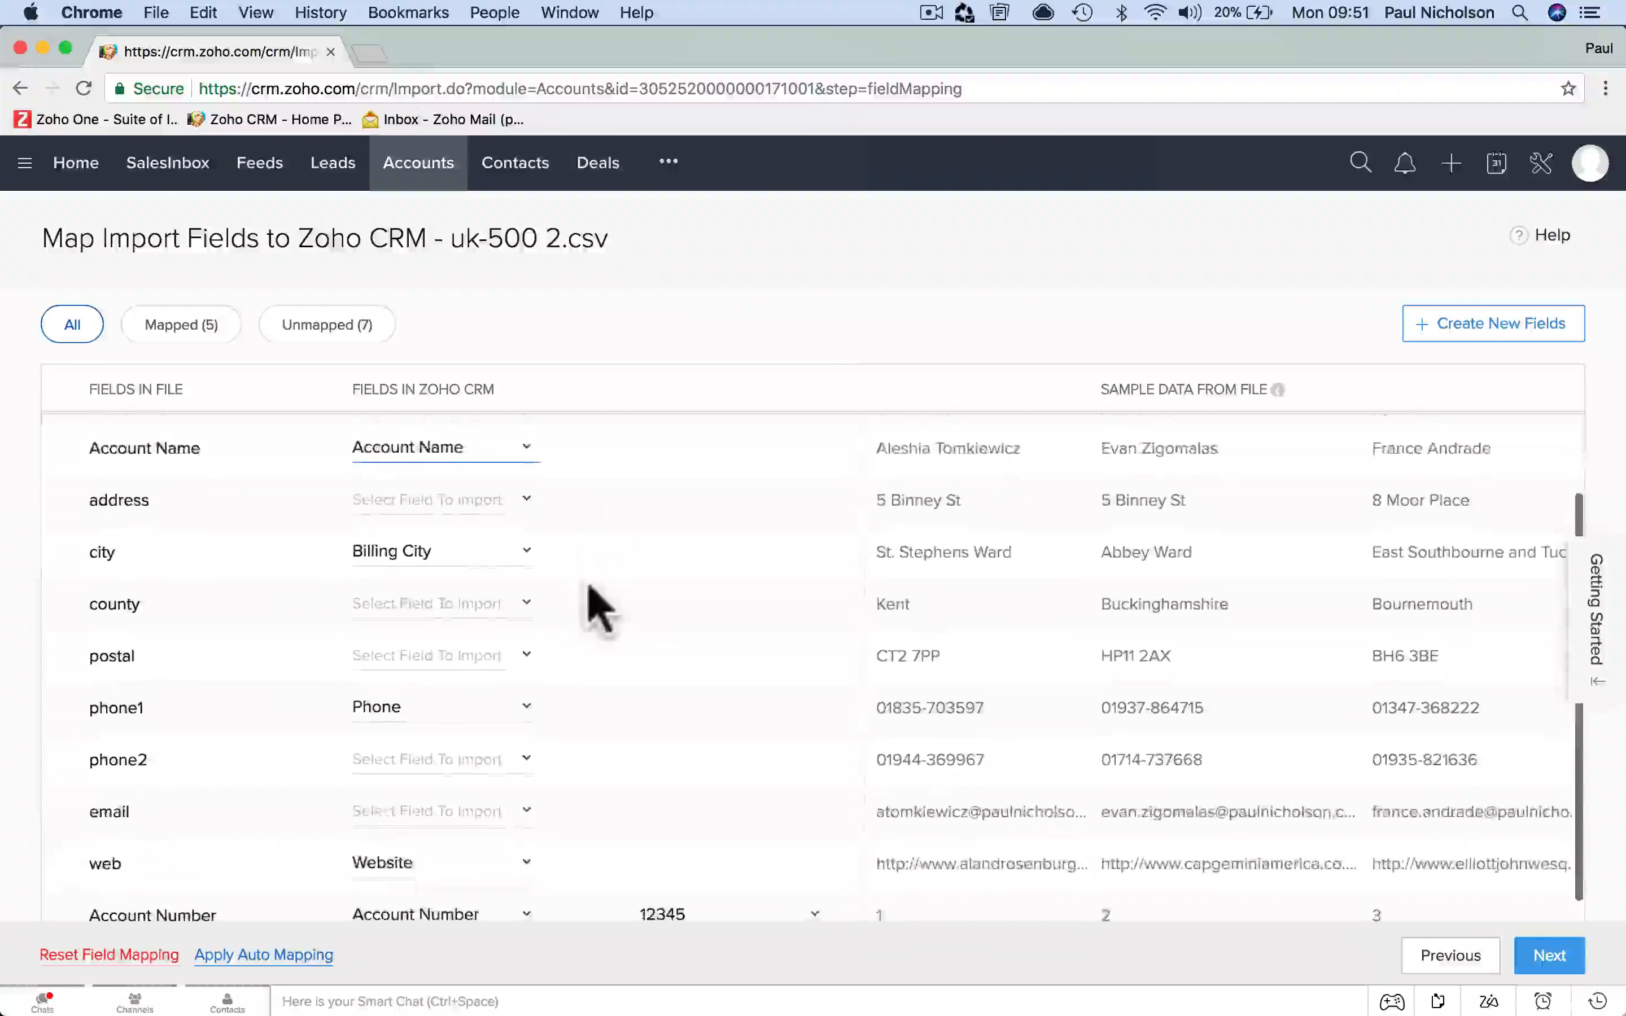
{"action": "left_click", "coordinate": [491, 501]}
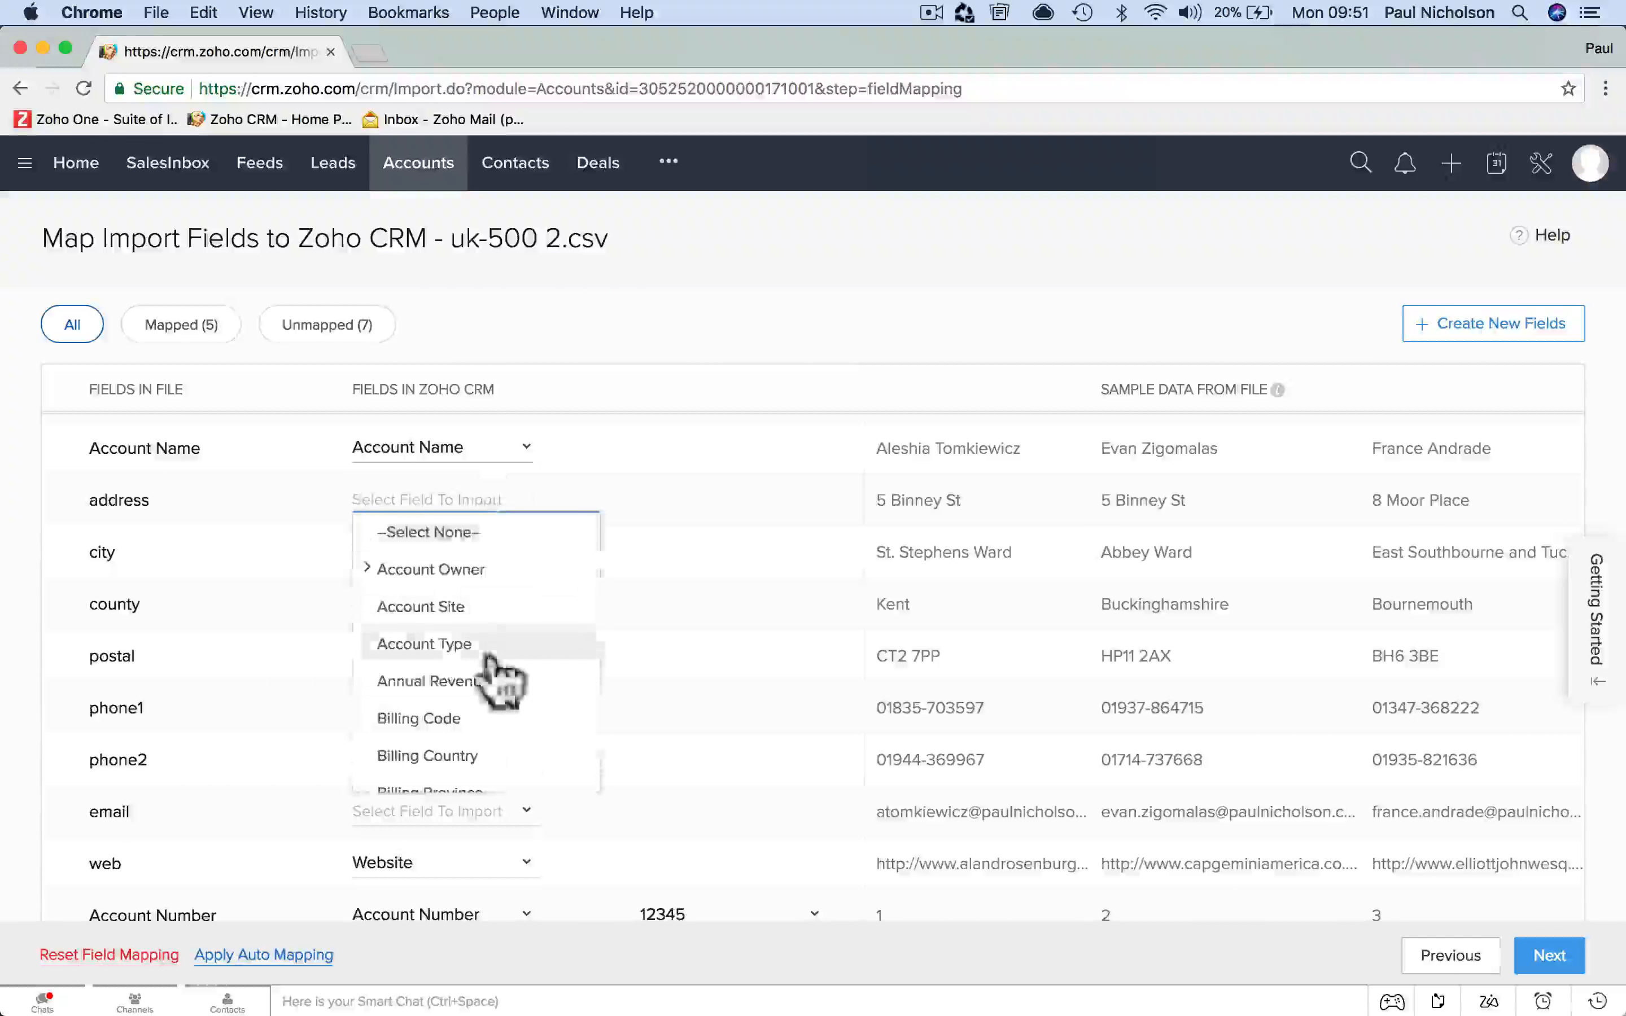
{"action": "scroll", "coordinate": [498, 679], "scroll_direction": "down", "scroll_amount": 2}
{"action": "scroll", "coordinate": [501, 679], "scroll_direction": "up", "scroll_amount": 2}
{"action": "scroll", "coordinate": [497, 679], "scroll_direction": "down", "scroll_amount": 3}
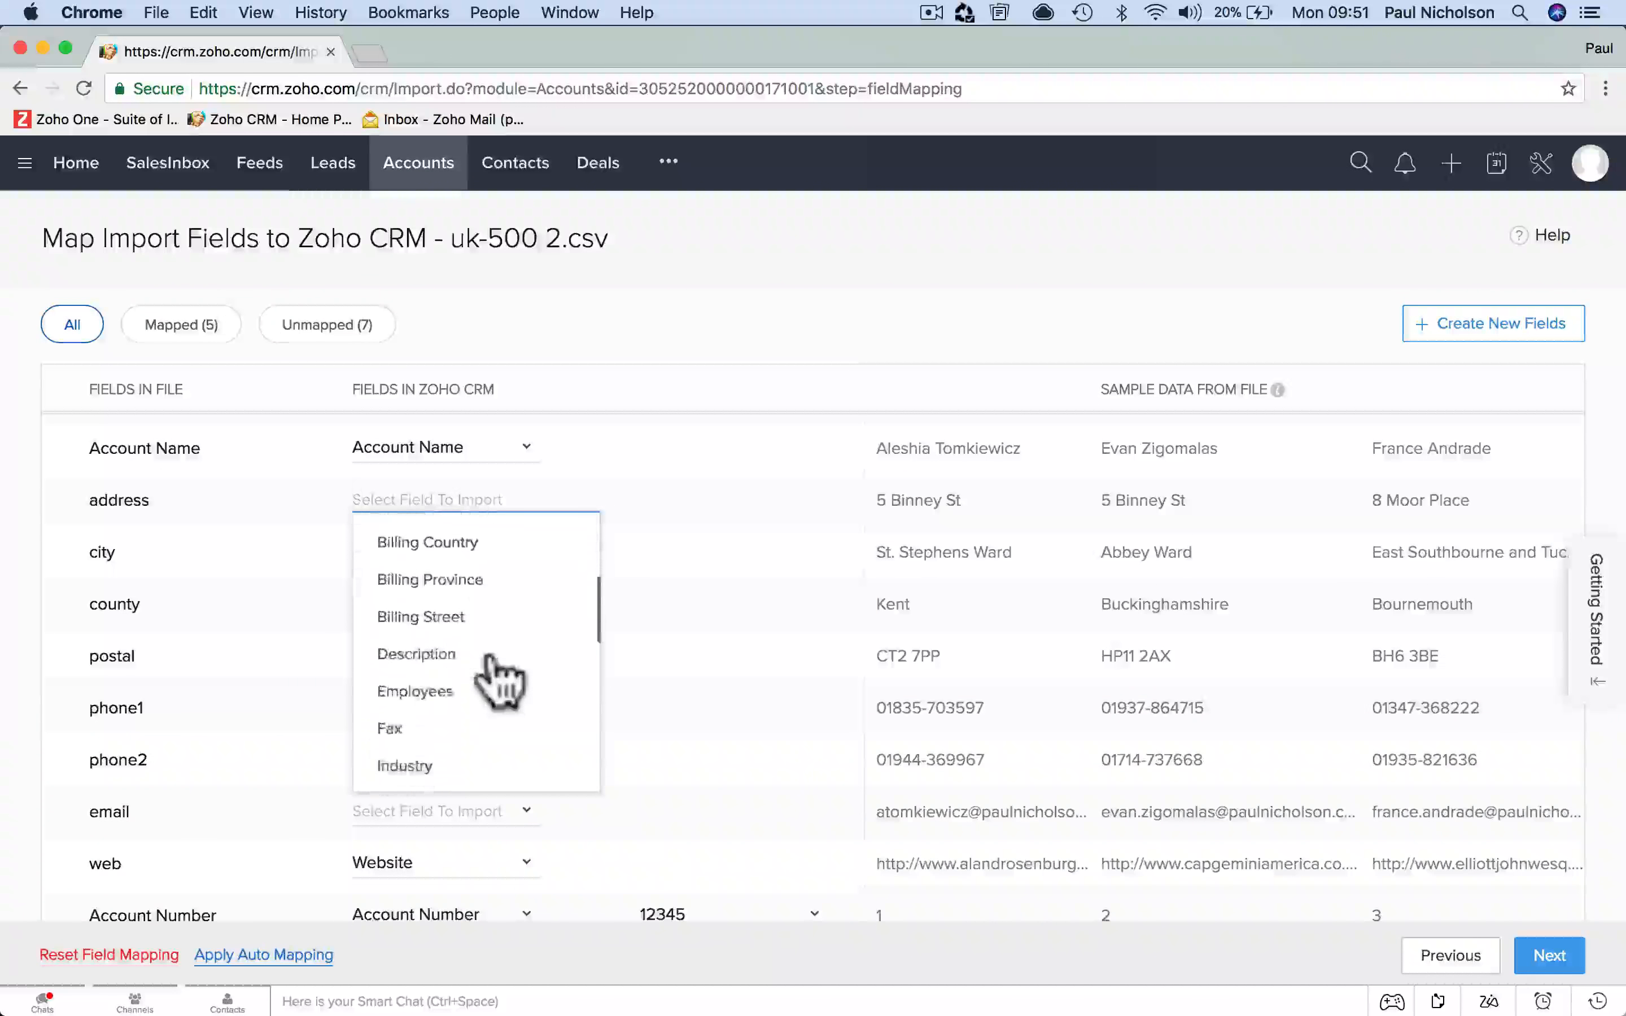
{"action": "scroll", "coordinate": [497, 676], "scroll_direction": "down", "scroll_amount": 8}
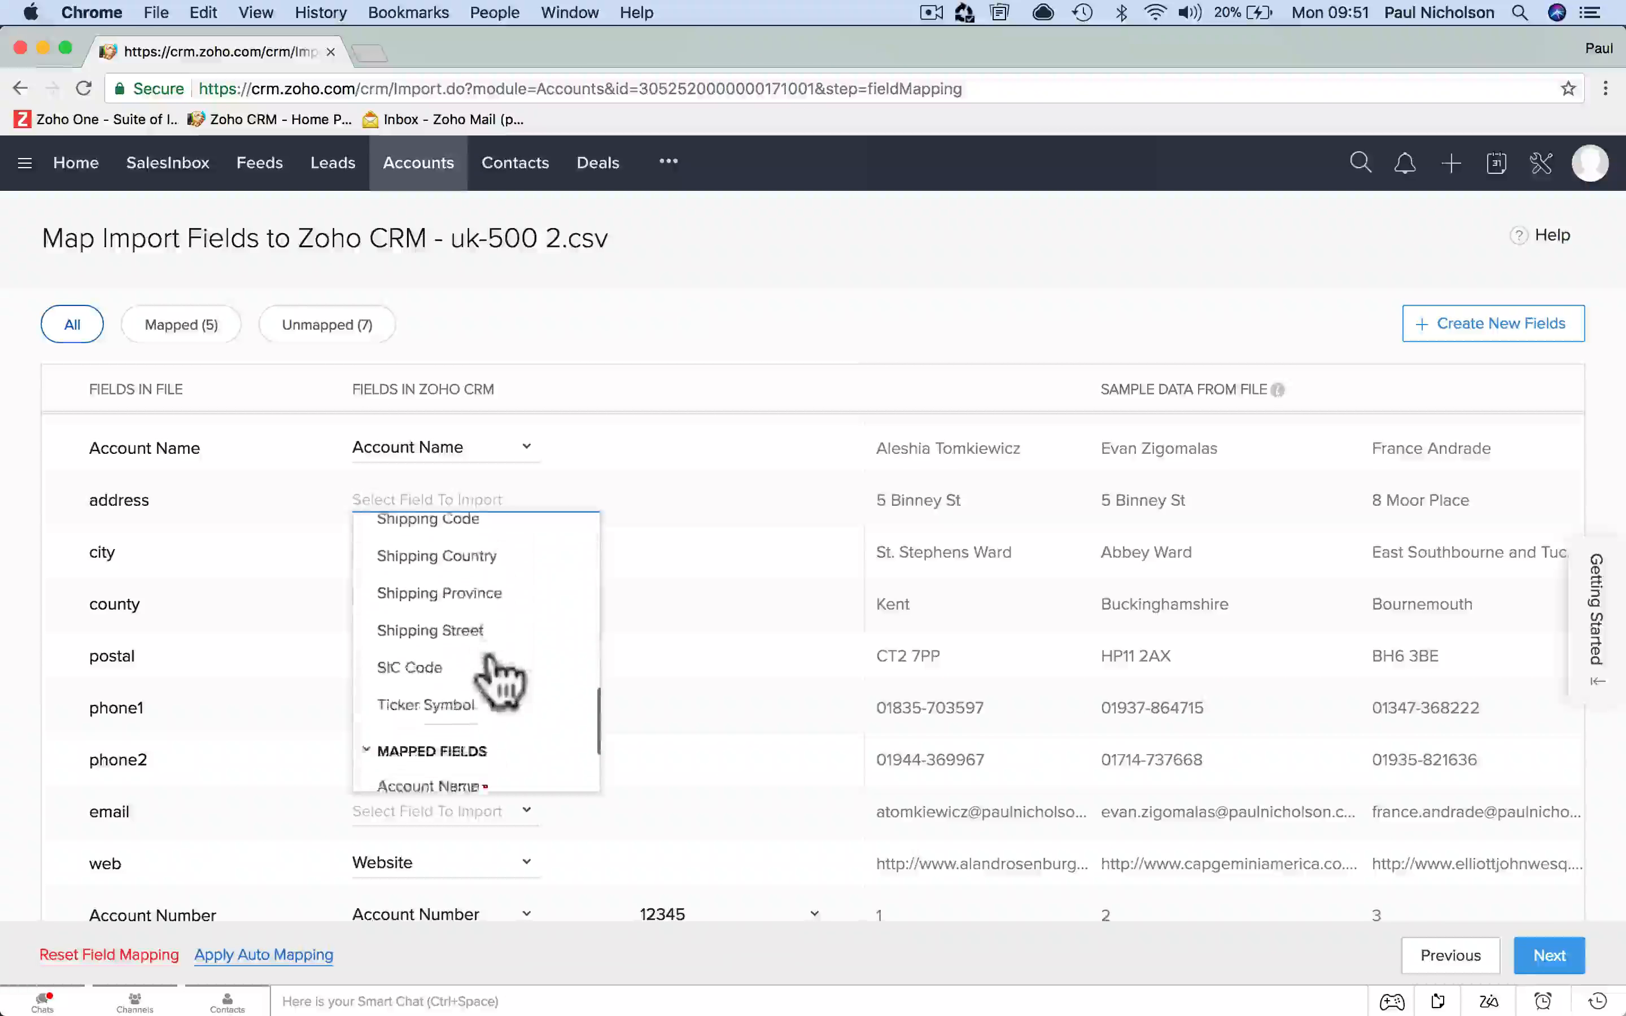
{"action": "scroll", "coordinate": [501, 679], "scroll_direction": "down", "scroll_amount": 2}
{"action": "scroll", "coordinate": [501, 679], "scroll_direction": "up", "scroll_amount": 6}
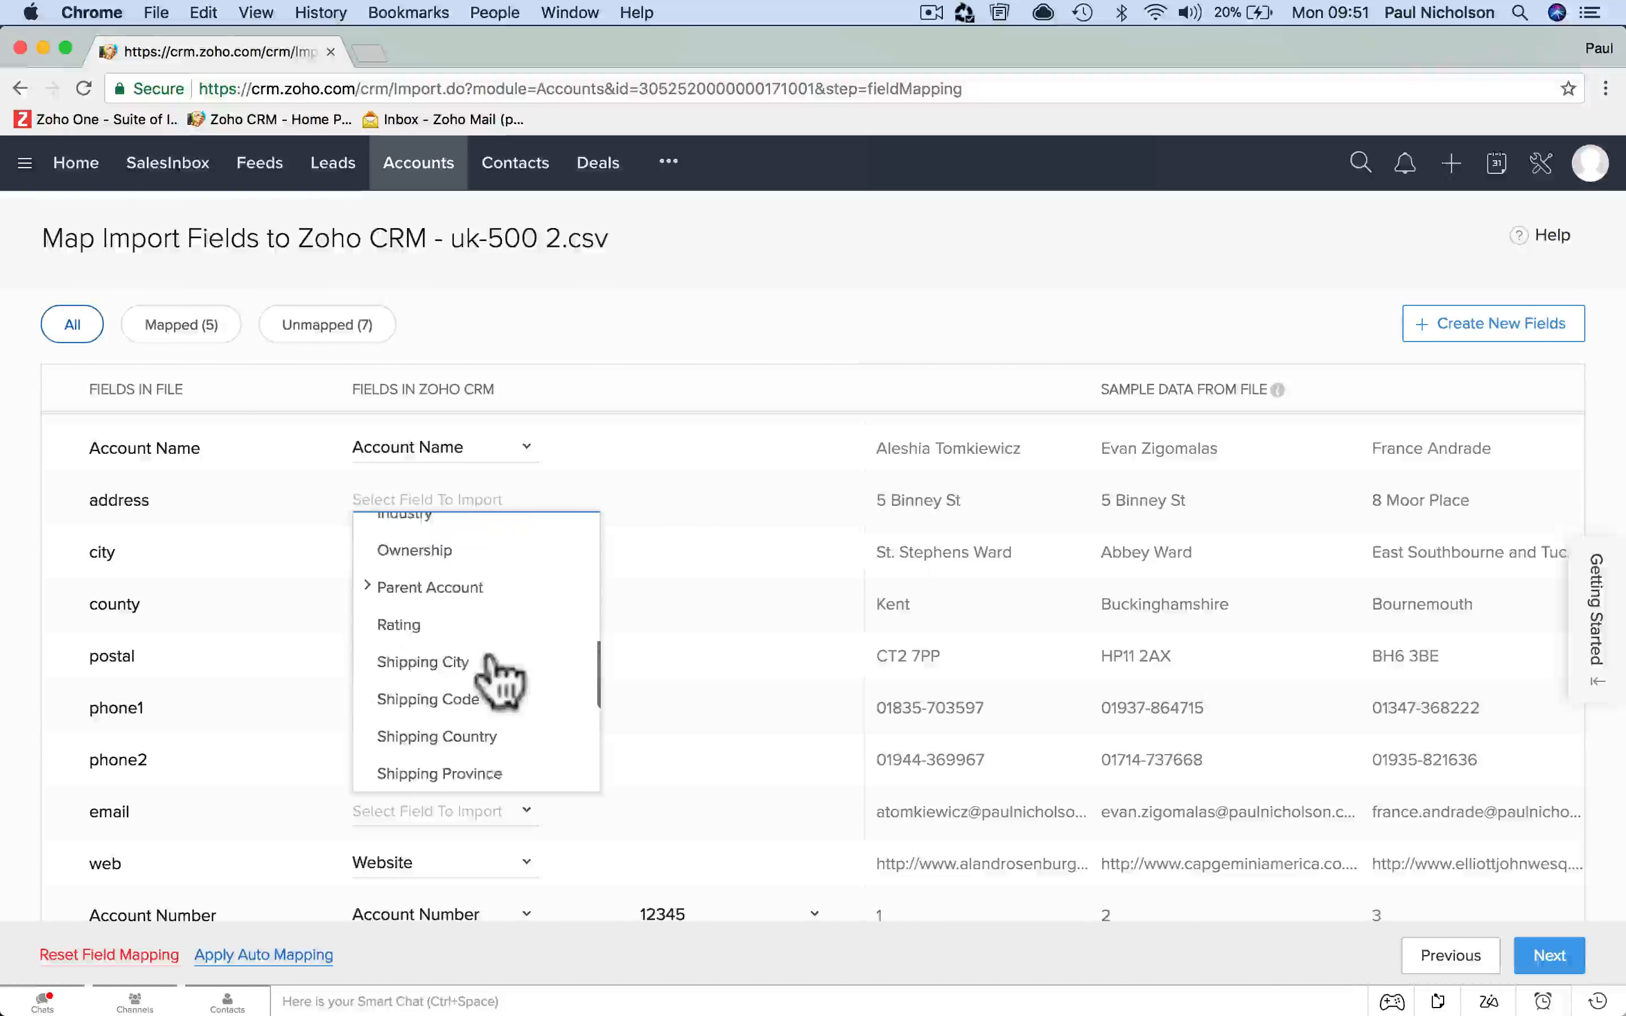
{"action": "scroll", "coordinate": [501, 680], "scroll_direction": "up", "scroll_amount": 5}
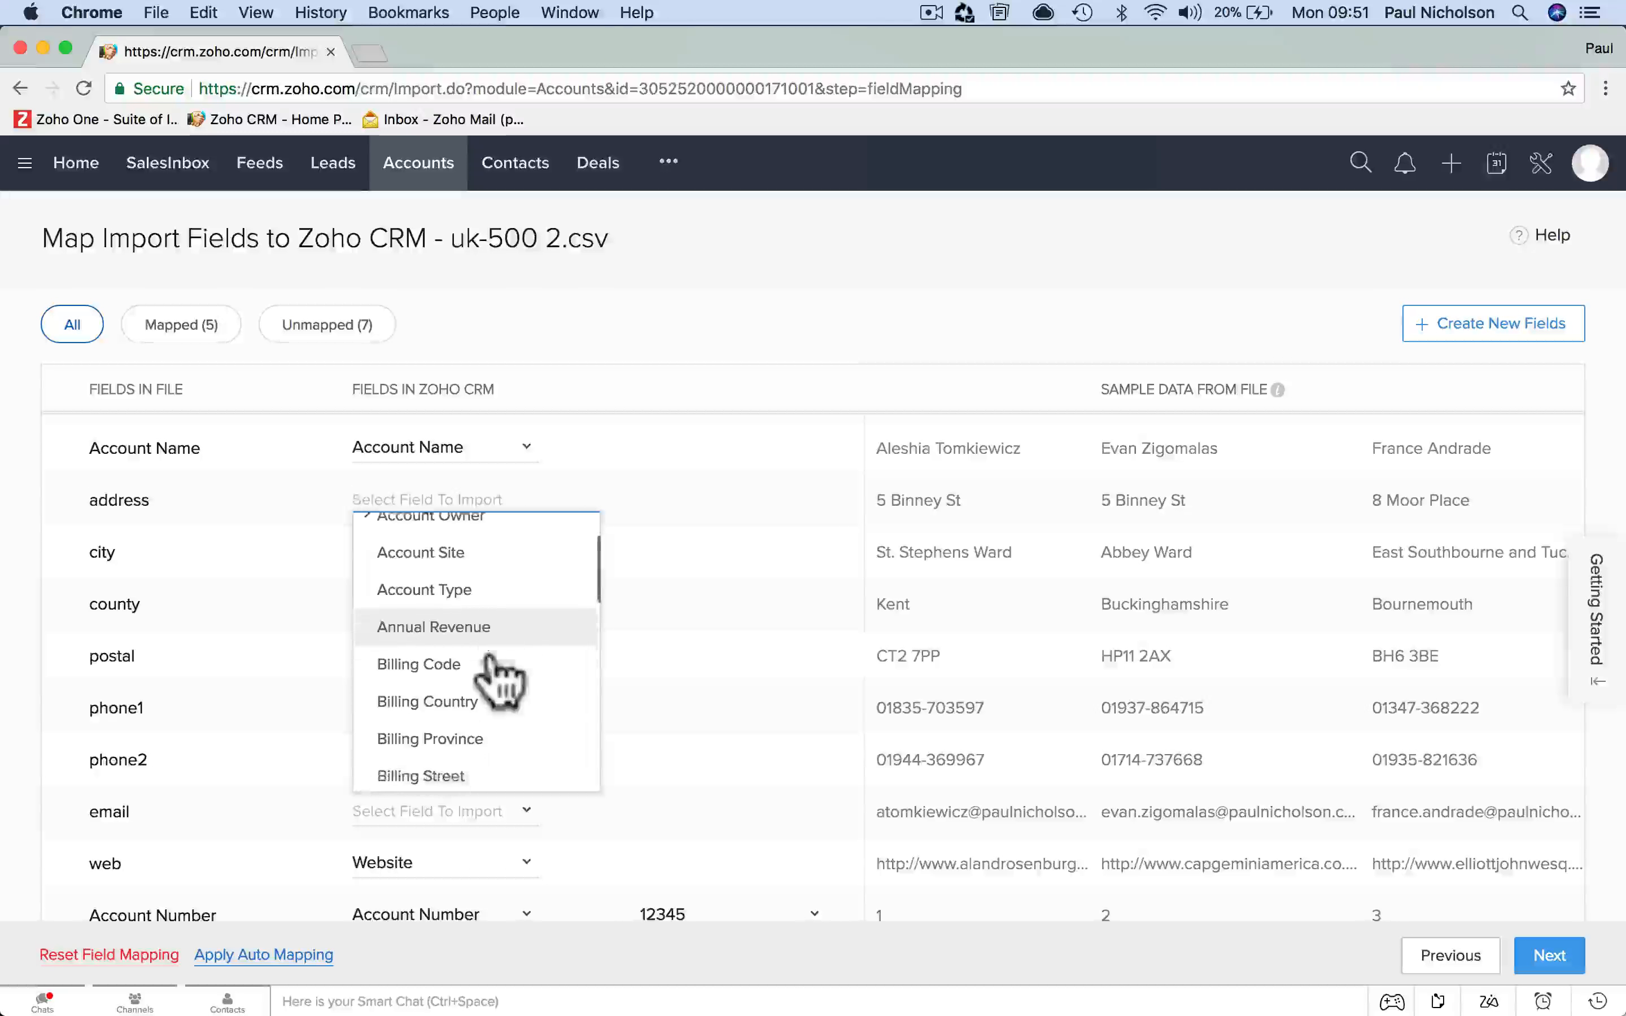
{"action": "scroll", "coordinate": [497, 680], "scroll_direction": "down", "scroll_amount": 2}
{"action": "left_click", "coordinate": [482, 706]}
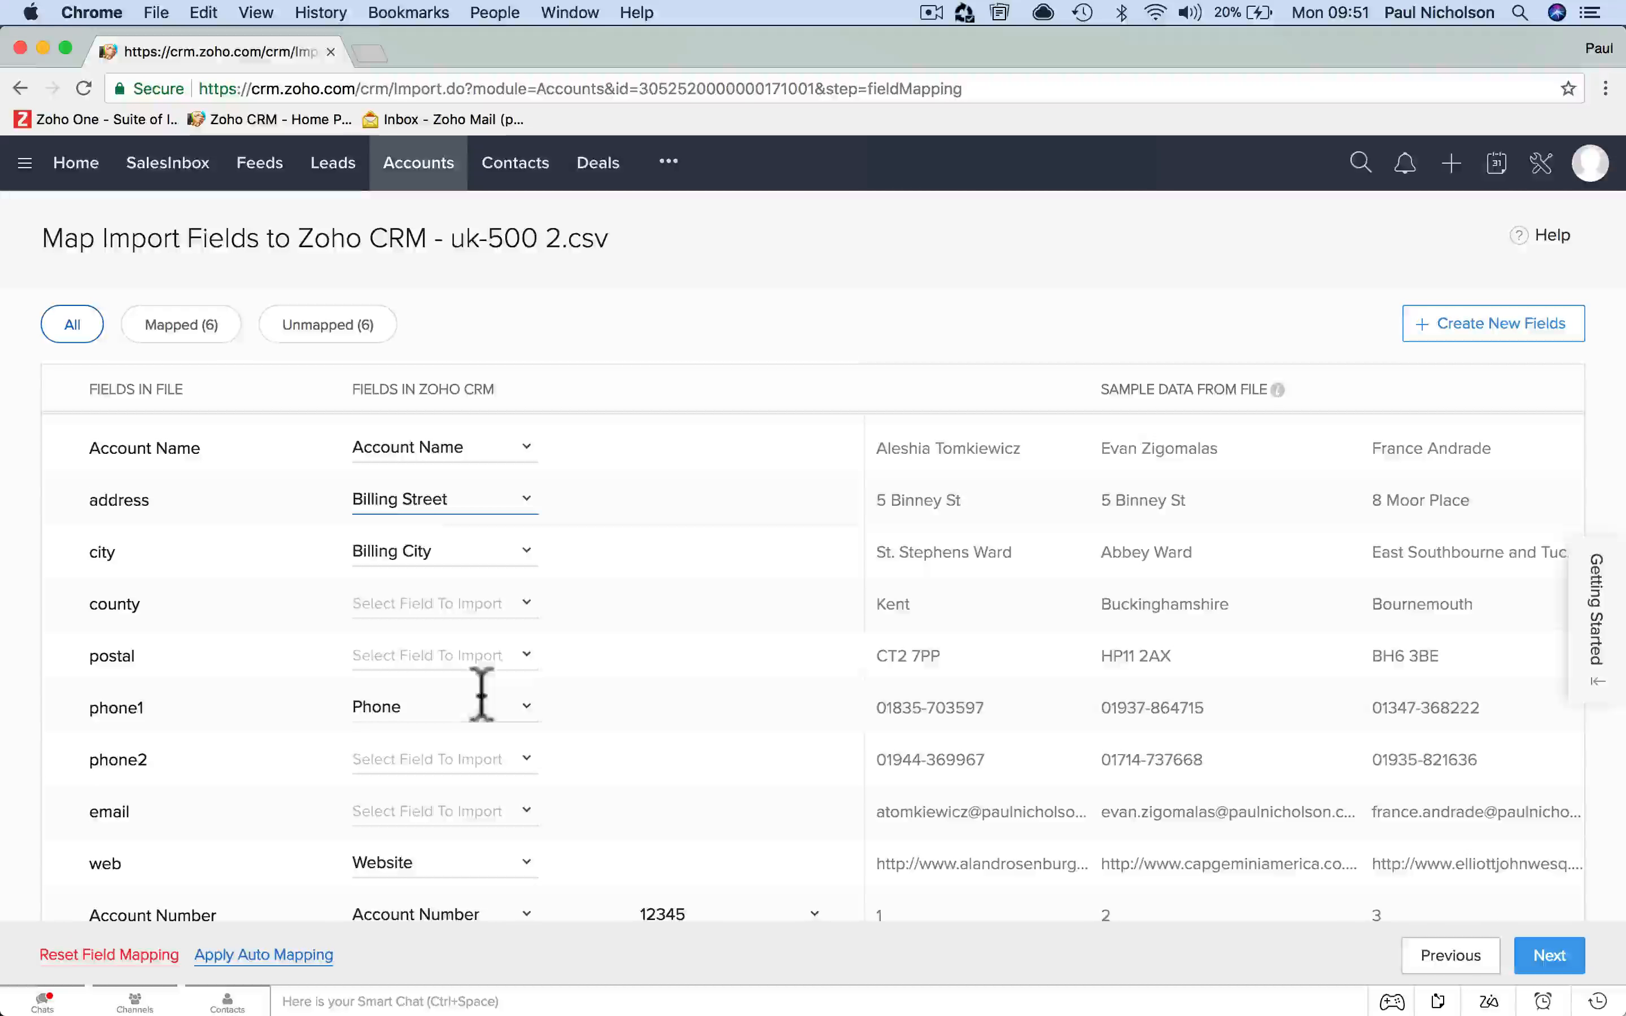
Step: Map the file's county column to the CRM field Billing Province
{"action": "left_click", "coordinate": [498, 607]}
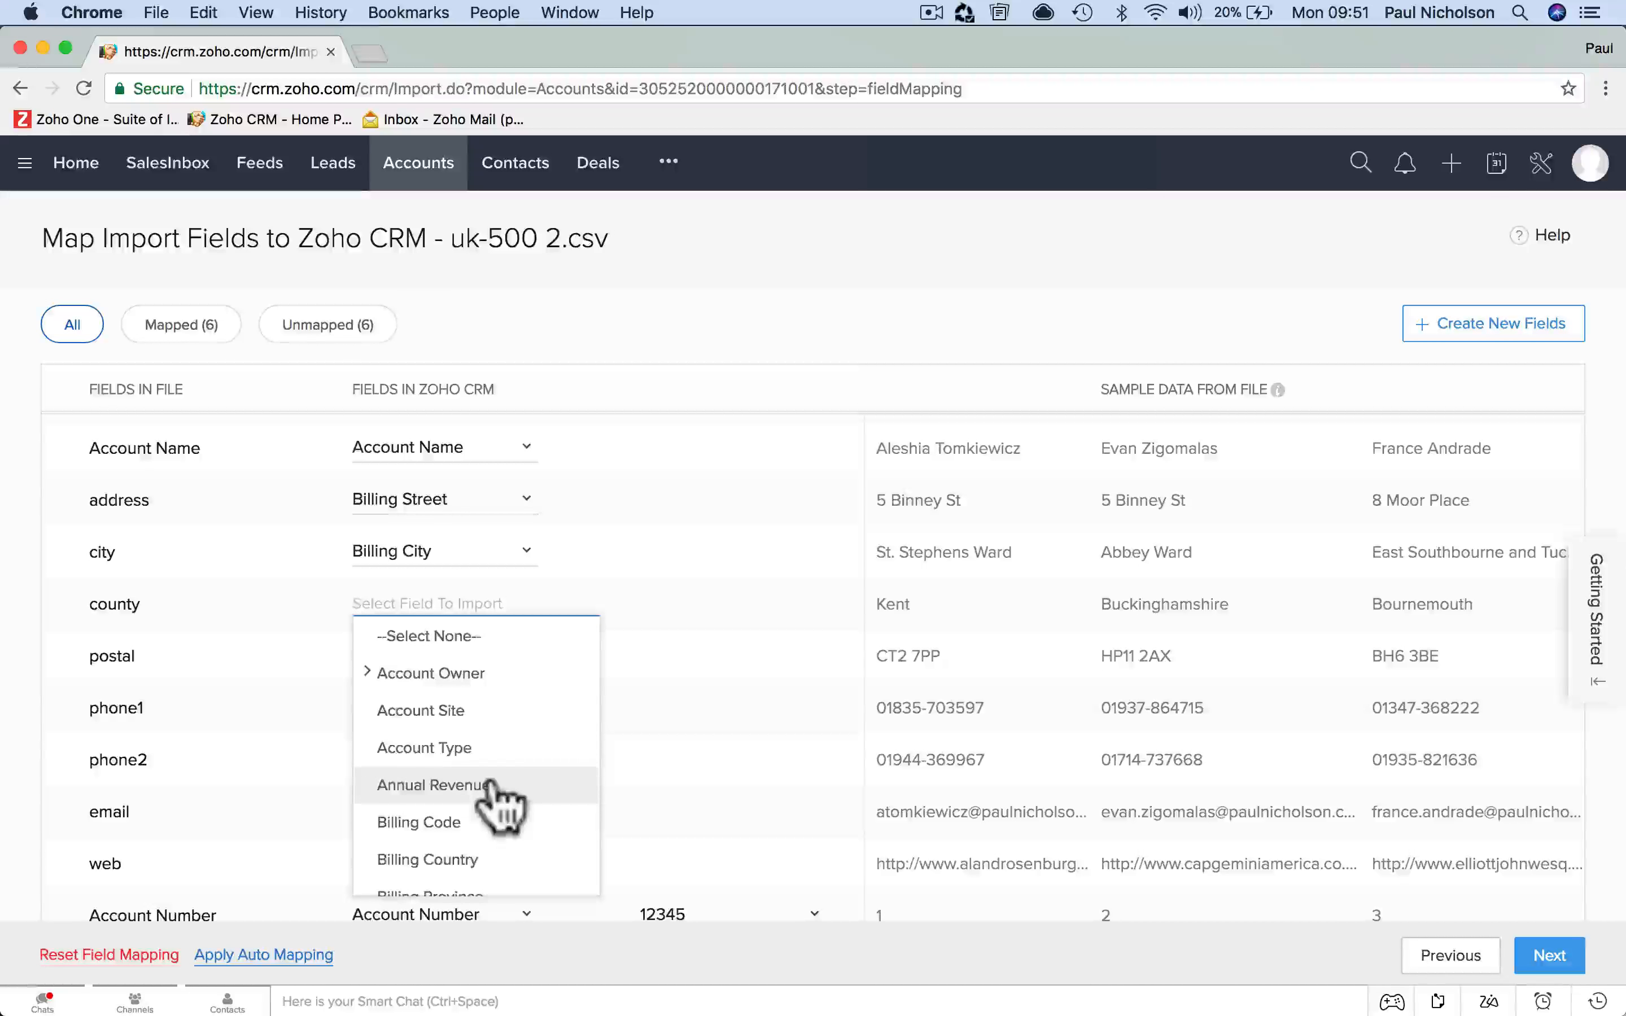
{"action": "scroll", "coordinate": [492, 785], "scroll_direction": "down", "scroll_amount": 3}
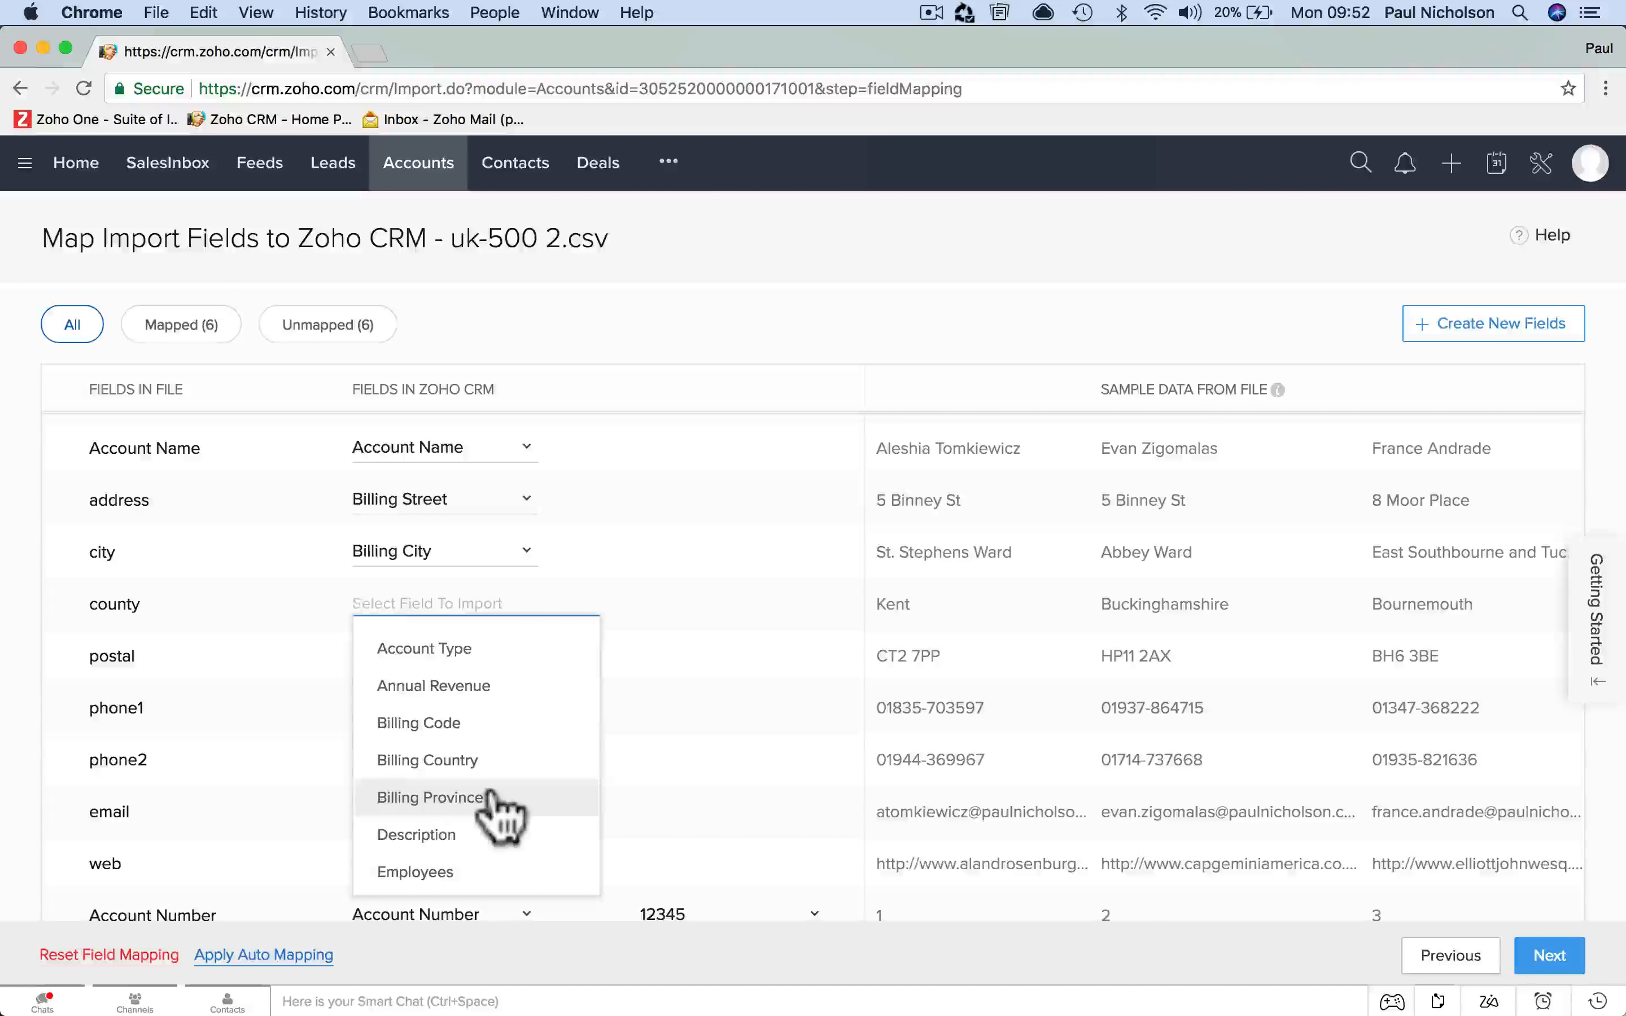
{"action": "left_click", "coordinate": [491, 797]}
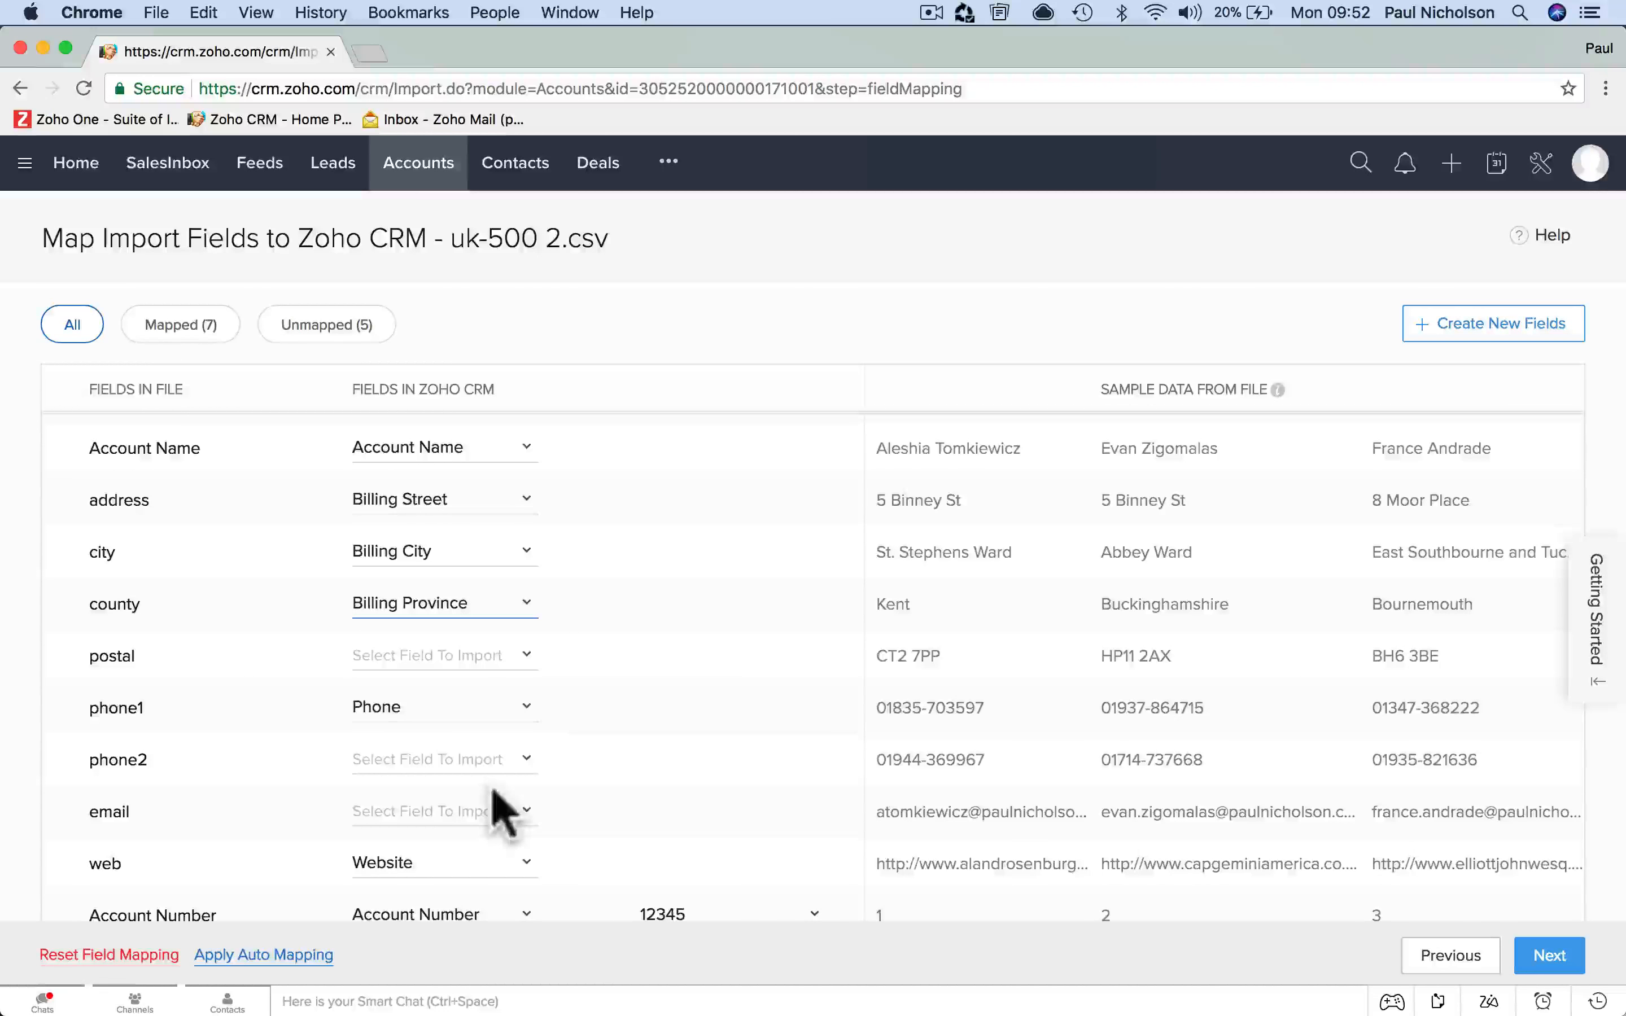
Step: Map the file's postal column to the CRM field Billing Code
{"action": "left_click", "coordinate": [463, 657]}
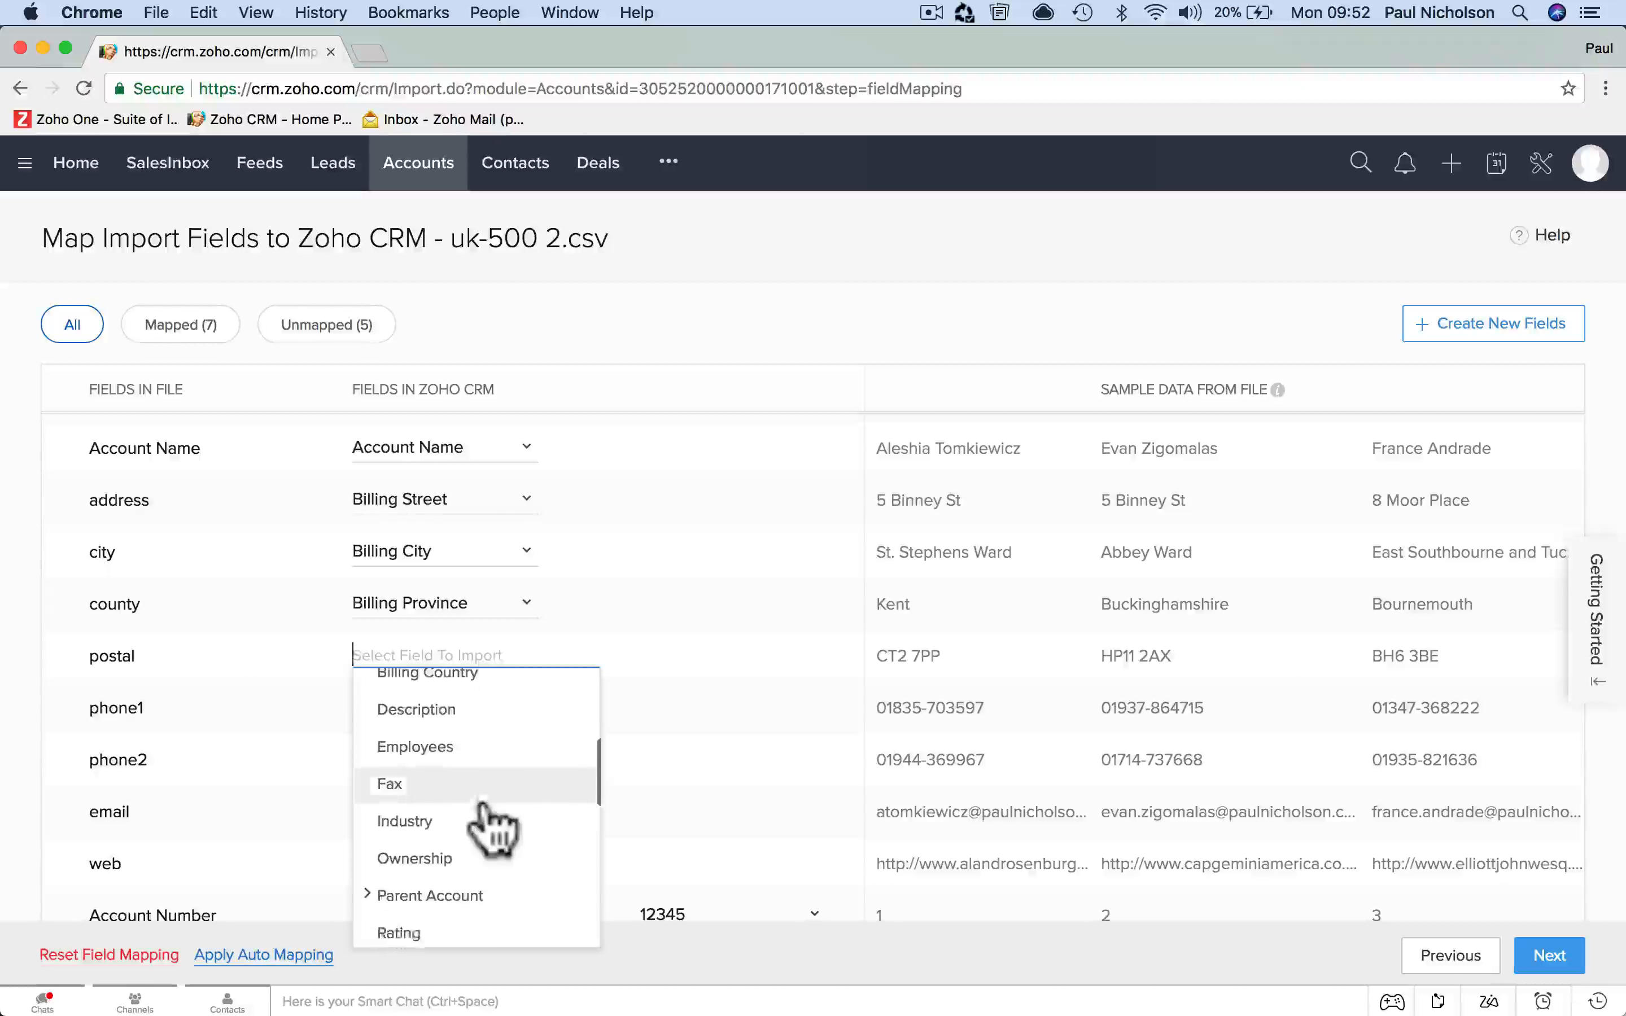
{"action": "scroll", "coordinate": [482, 803], "scroll_direction": "down", "scroll_amount": 5}
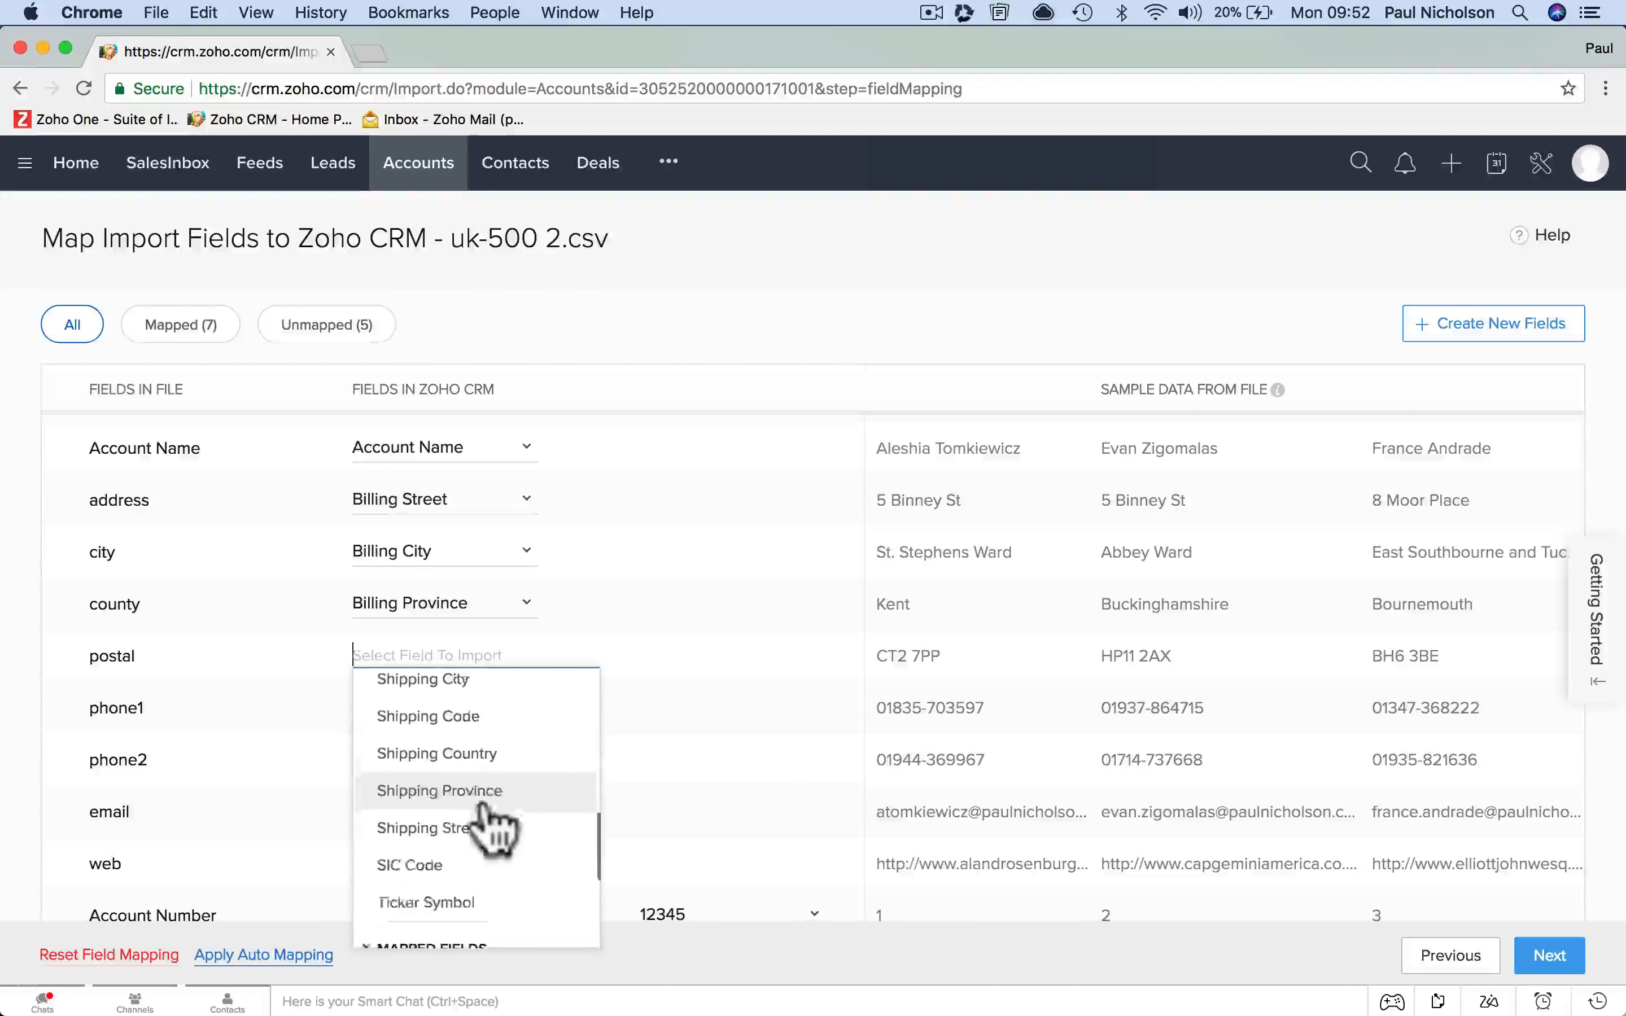
{"action": "scroll", "coordinate": [496, 832], "scroll_direction": "down", "scroll_amount": 1}
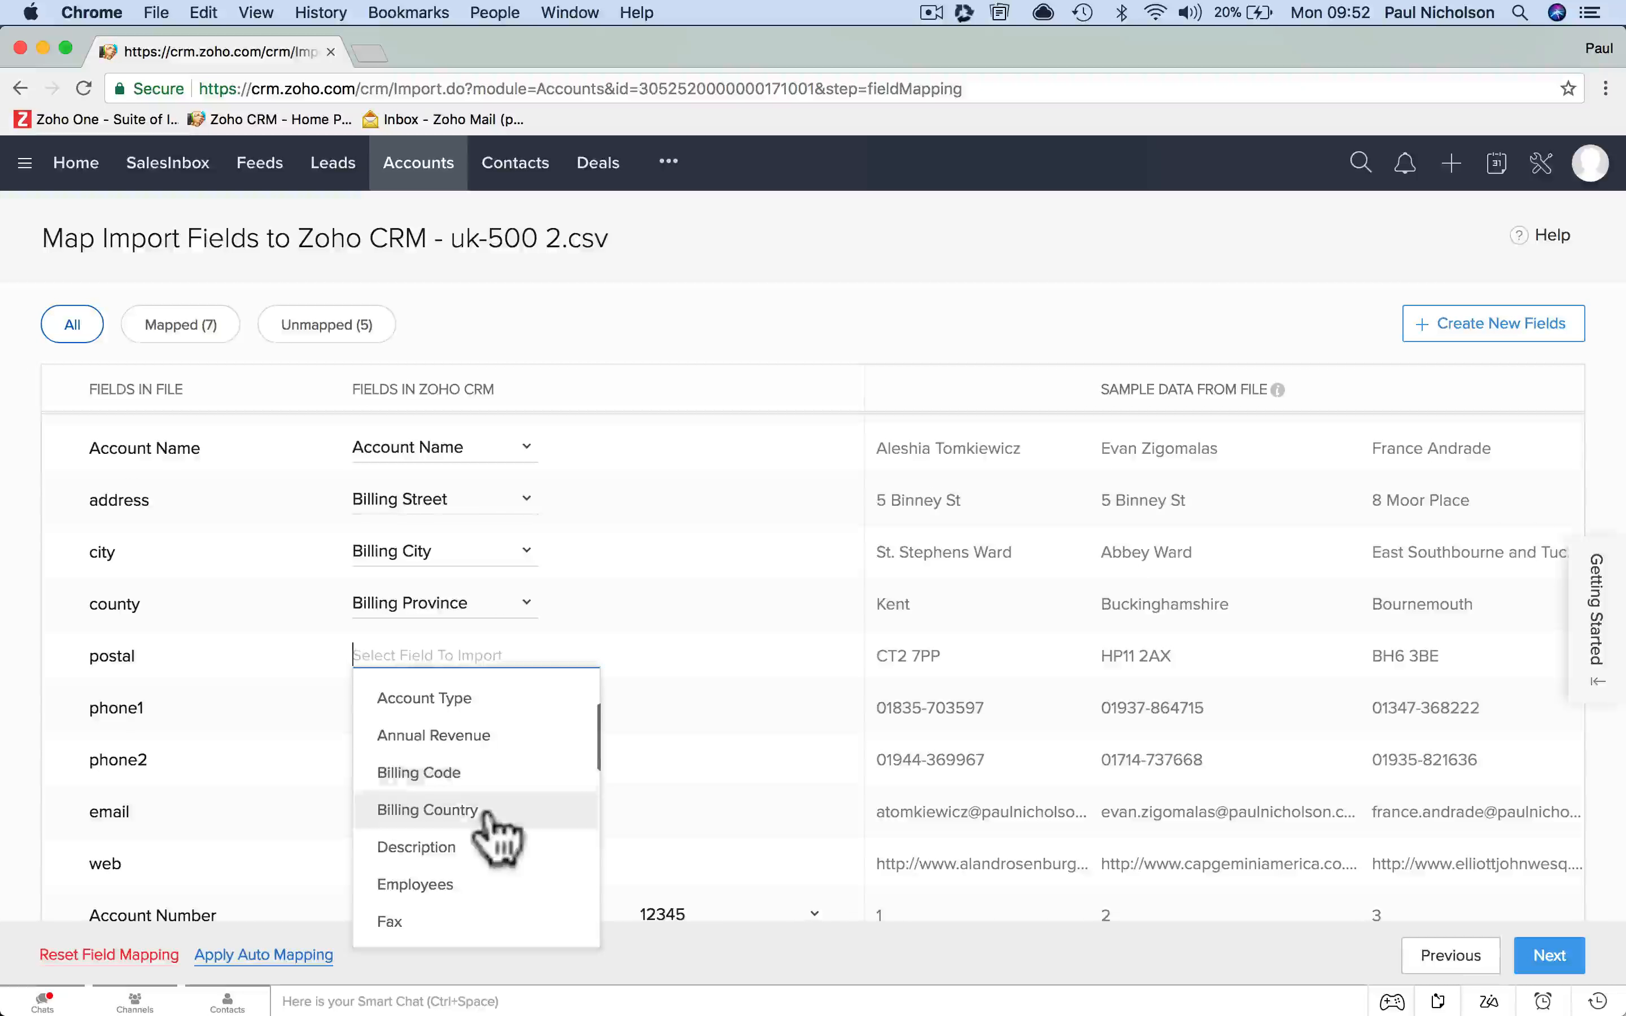
{"action": "scroll", "coordinate": [490, 817], "scroll_direction": "up", "scroll_amount": 3}
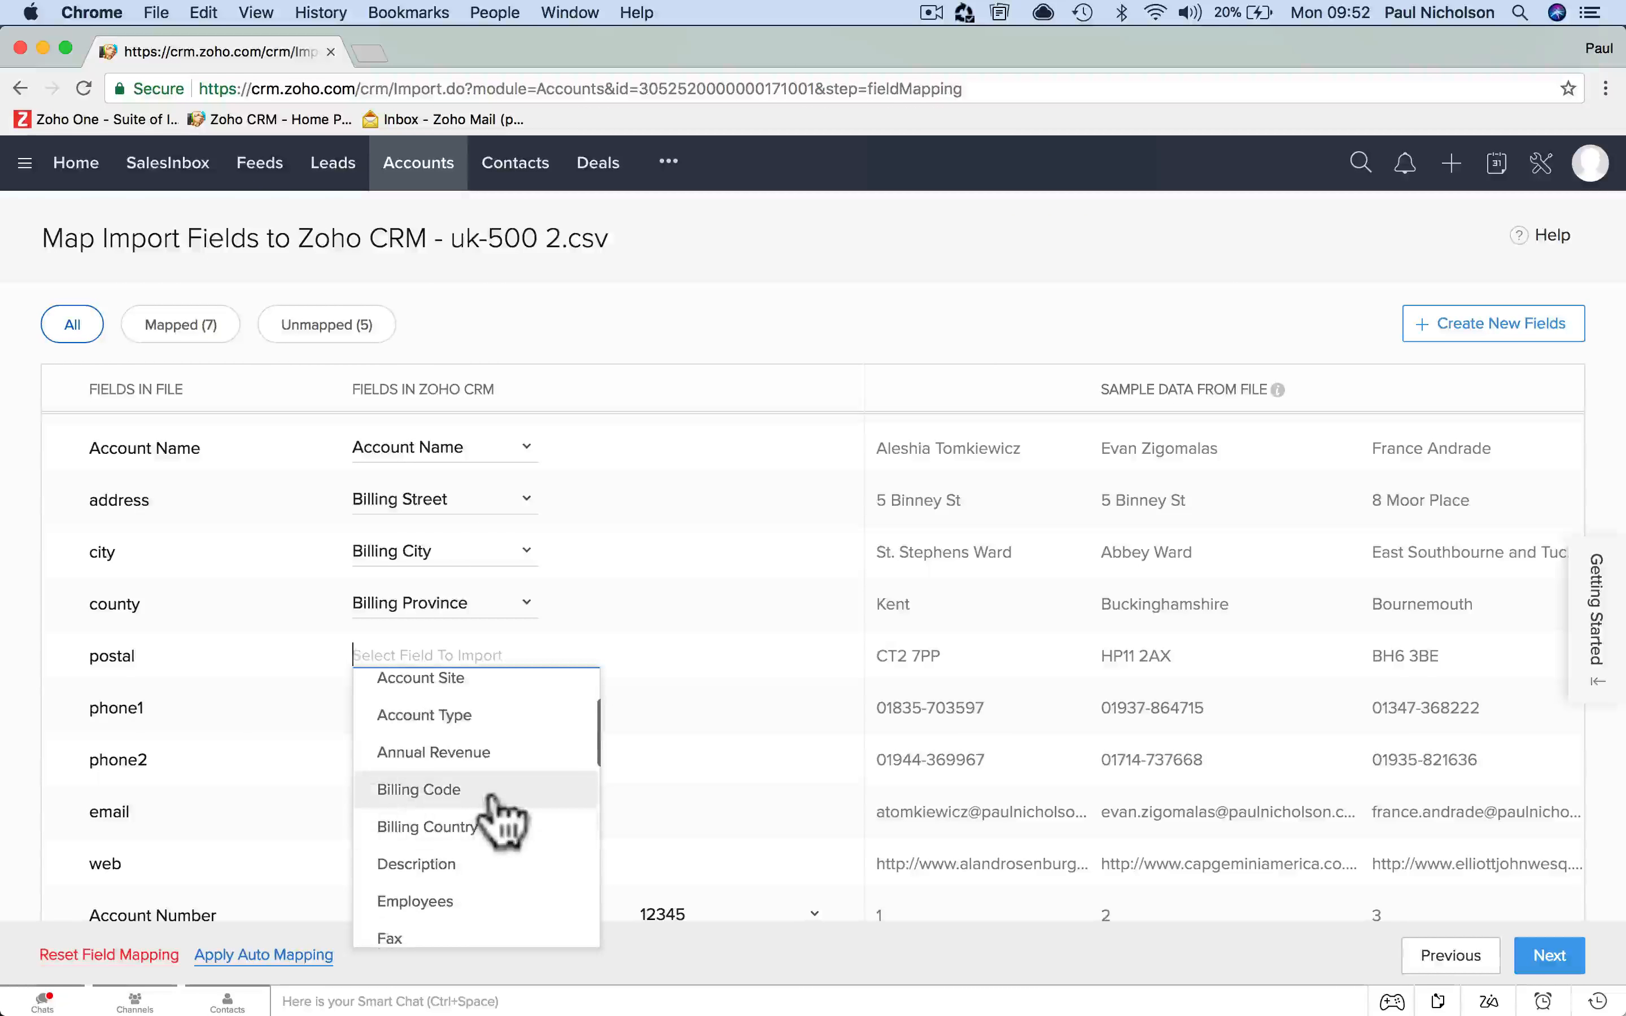
{"action": "scroll", "coordinate": [498, 813], "scroll_direction": "down", "scroll_amount": 3}
{"action": "scroll", "coordinate": [497, 813], "scroll_direction": "up", "scroll_amount": 6}
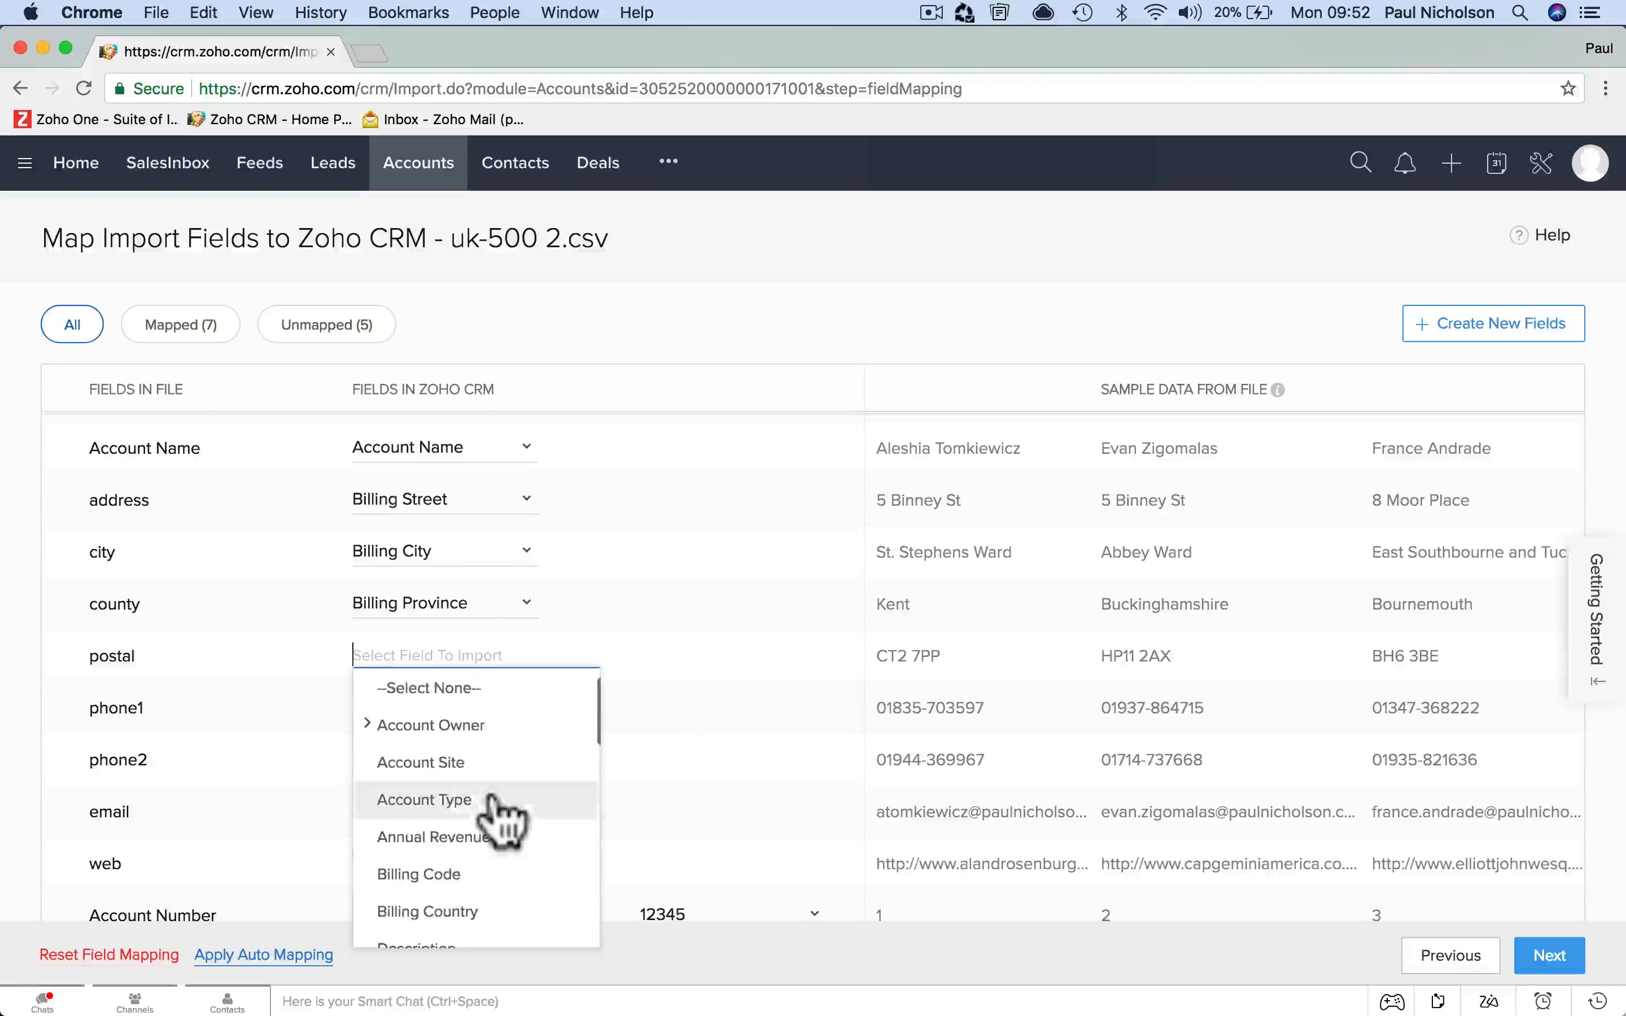
{"action": "scroll", "coordinate": [490, 773], "scroll_direction": "down", "scroll_amount": 3}
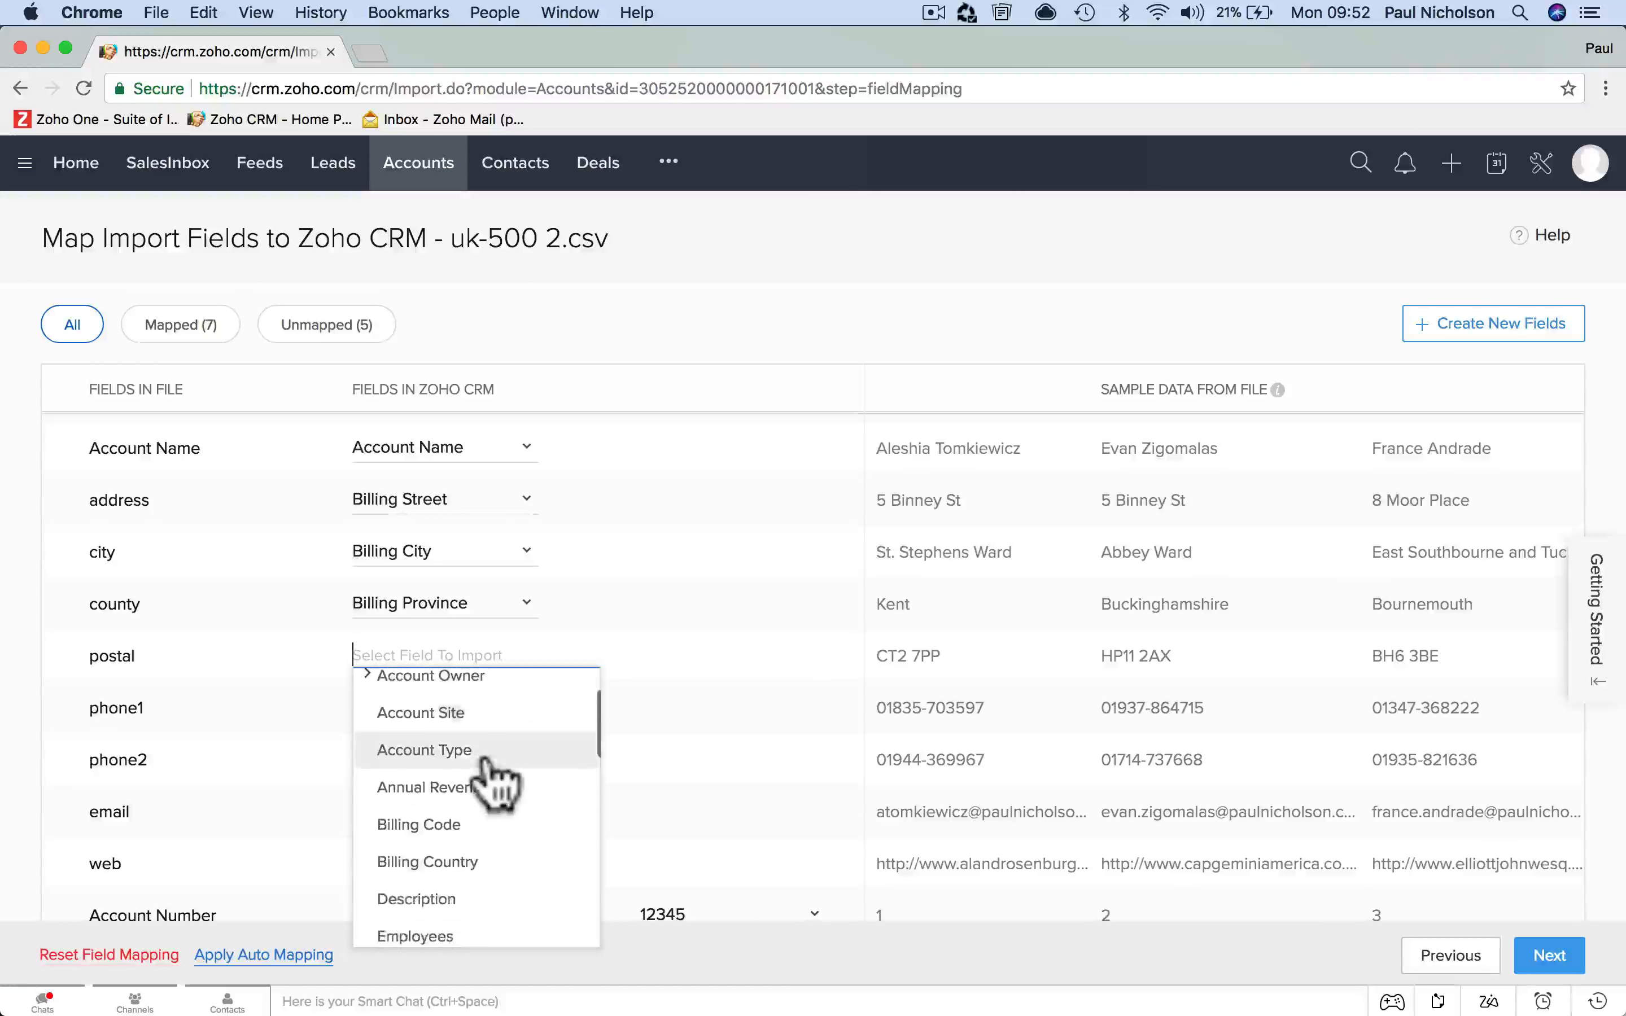
{"action": "scroll", "coordinate": [487, 759], "scroll_direction": "down", "scroll_amount": 1}
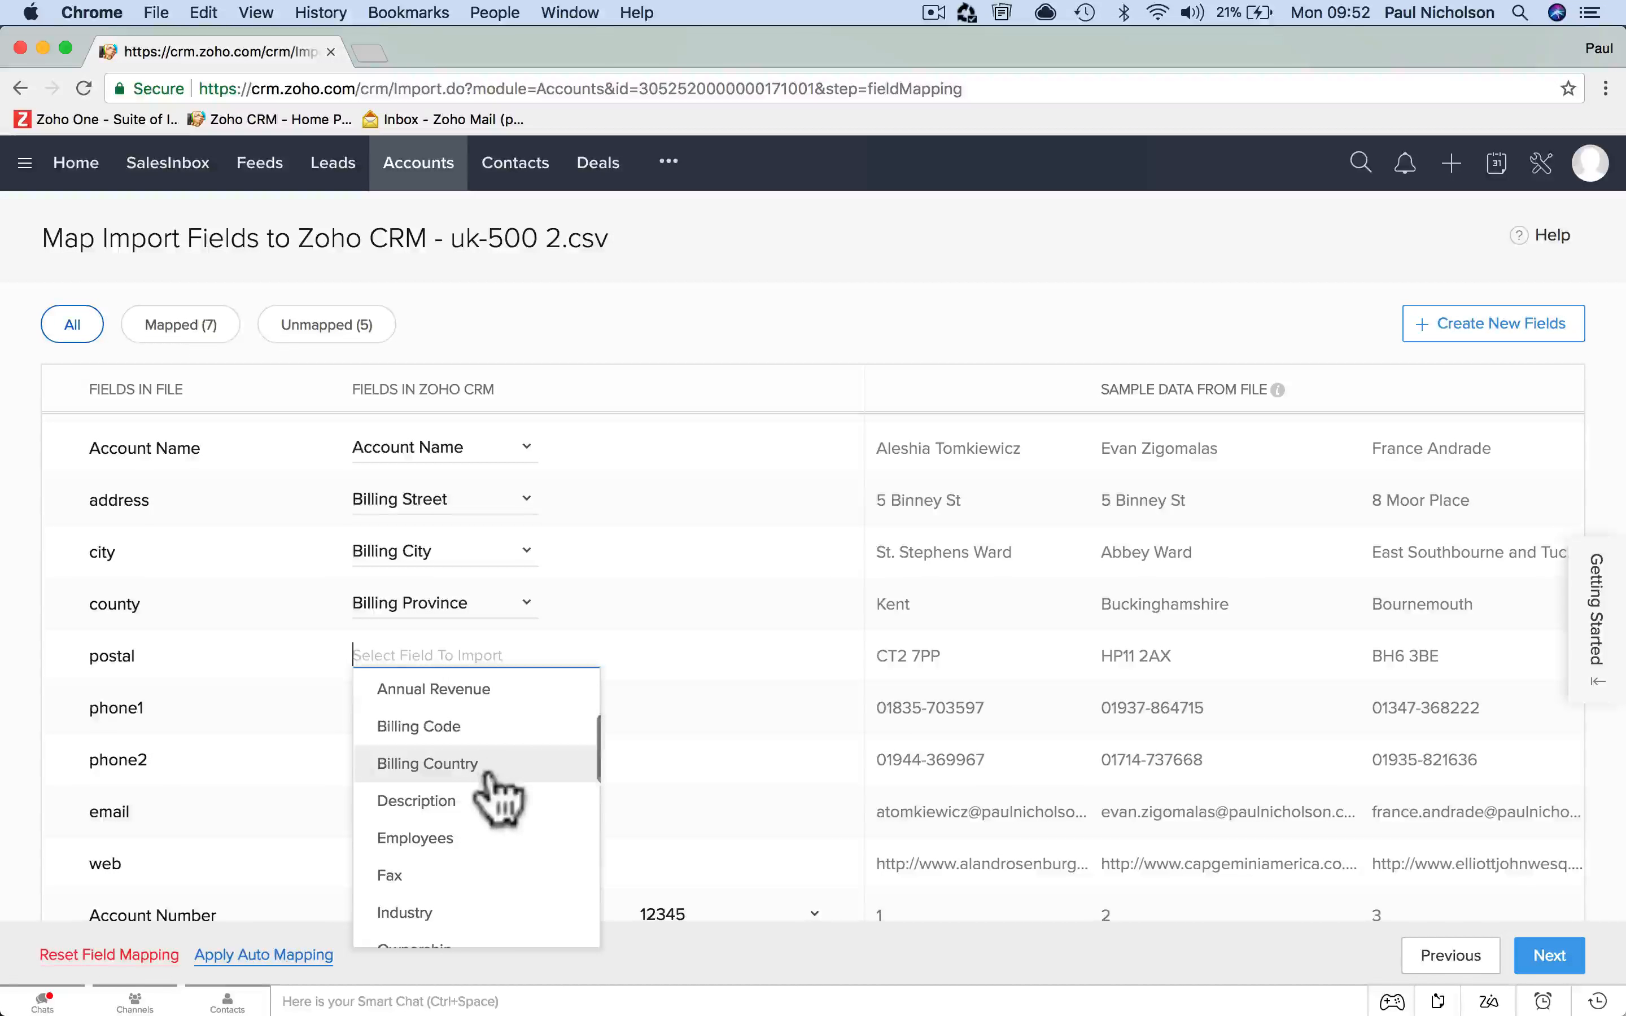
{"action": "left_click", "coordinate": [509, 726]}
{"action": "scroll", "coordinate": [563, 734], "scroll_direction": "down", "scroll_amount": 1}
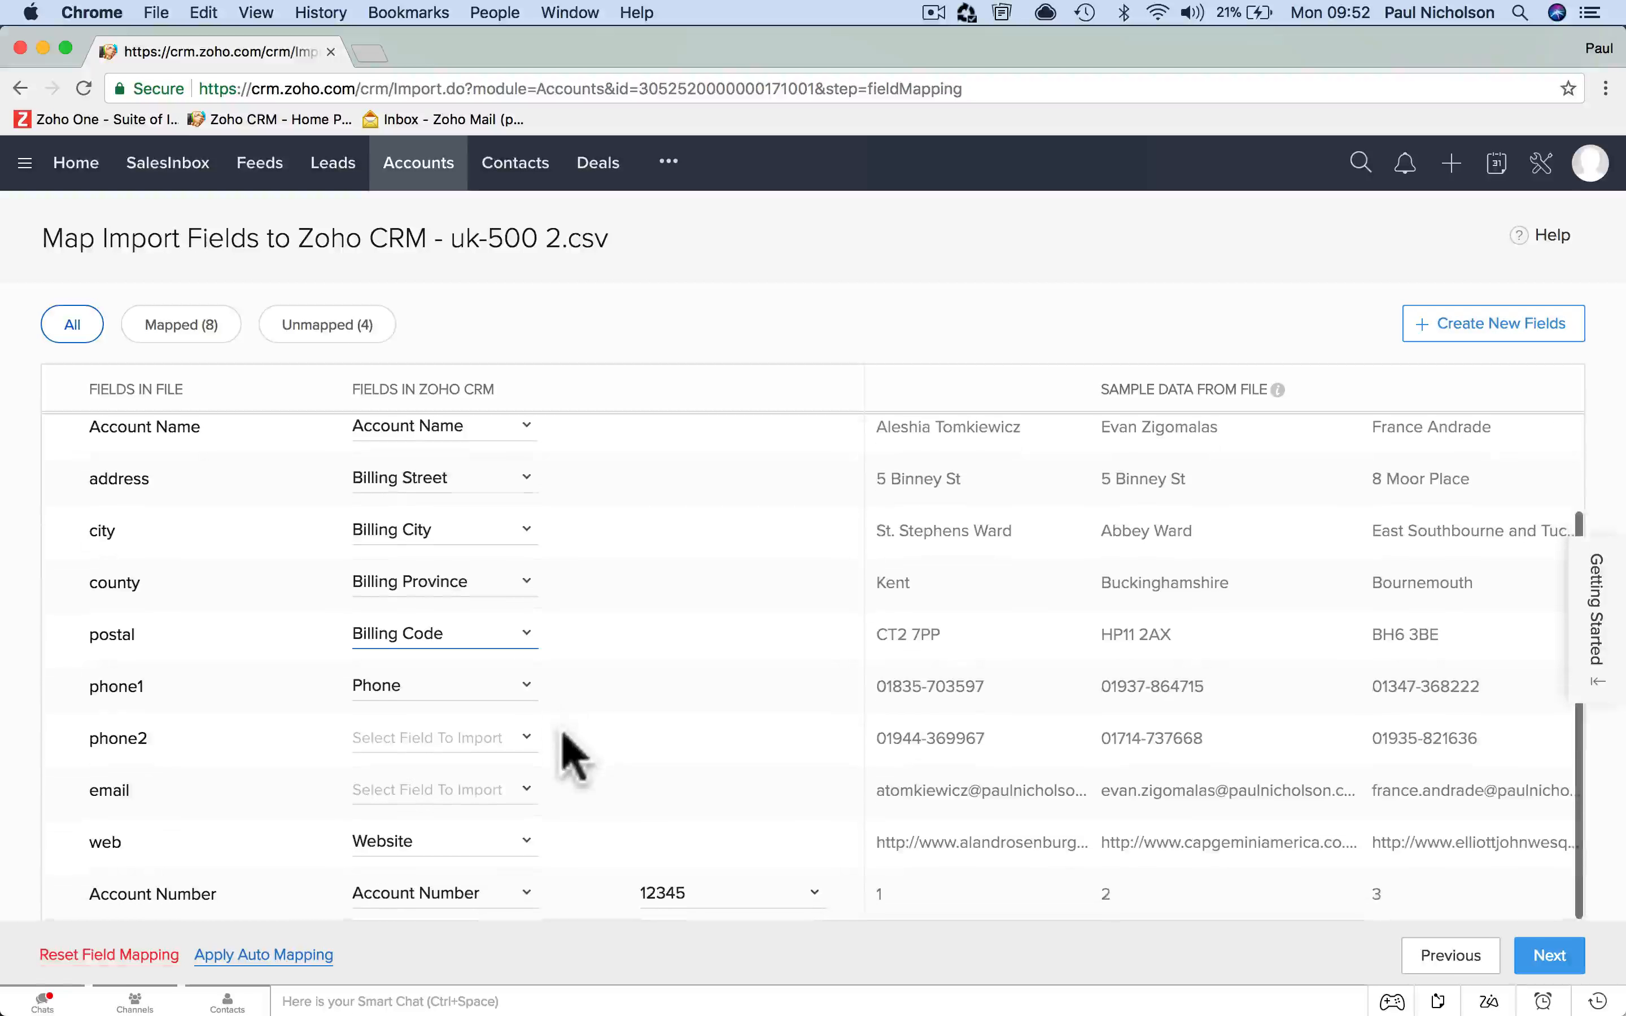
Step: Look through the available CRM fields for one that suits the file's phone2 column, leaving that column unmapped
{"action": "left_click", "coordinate": [516, 743]}
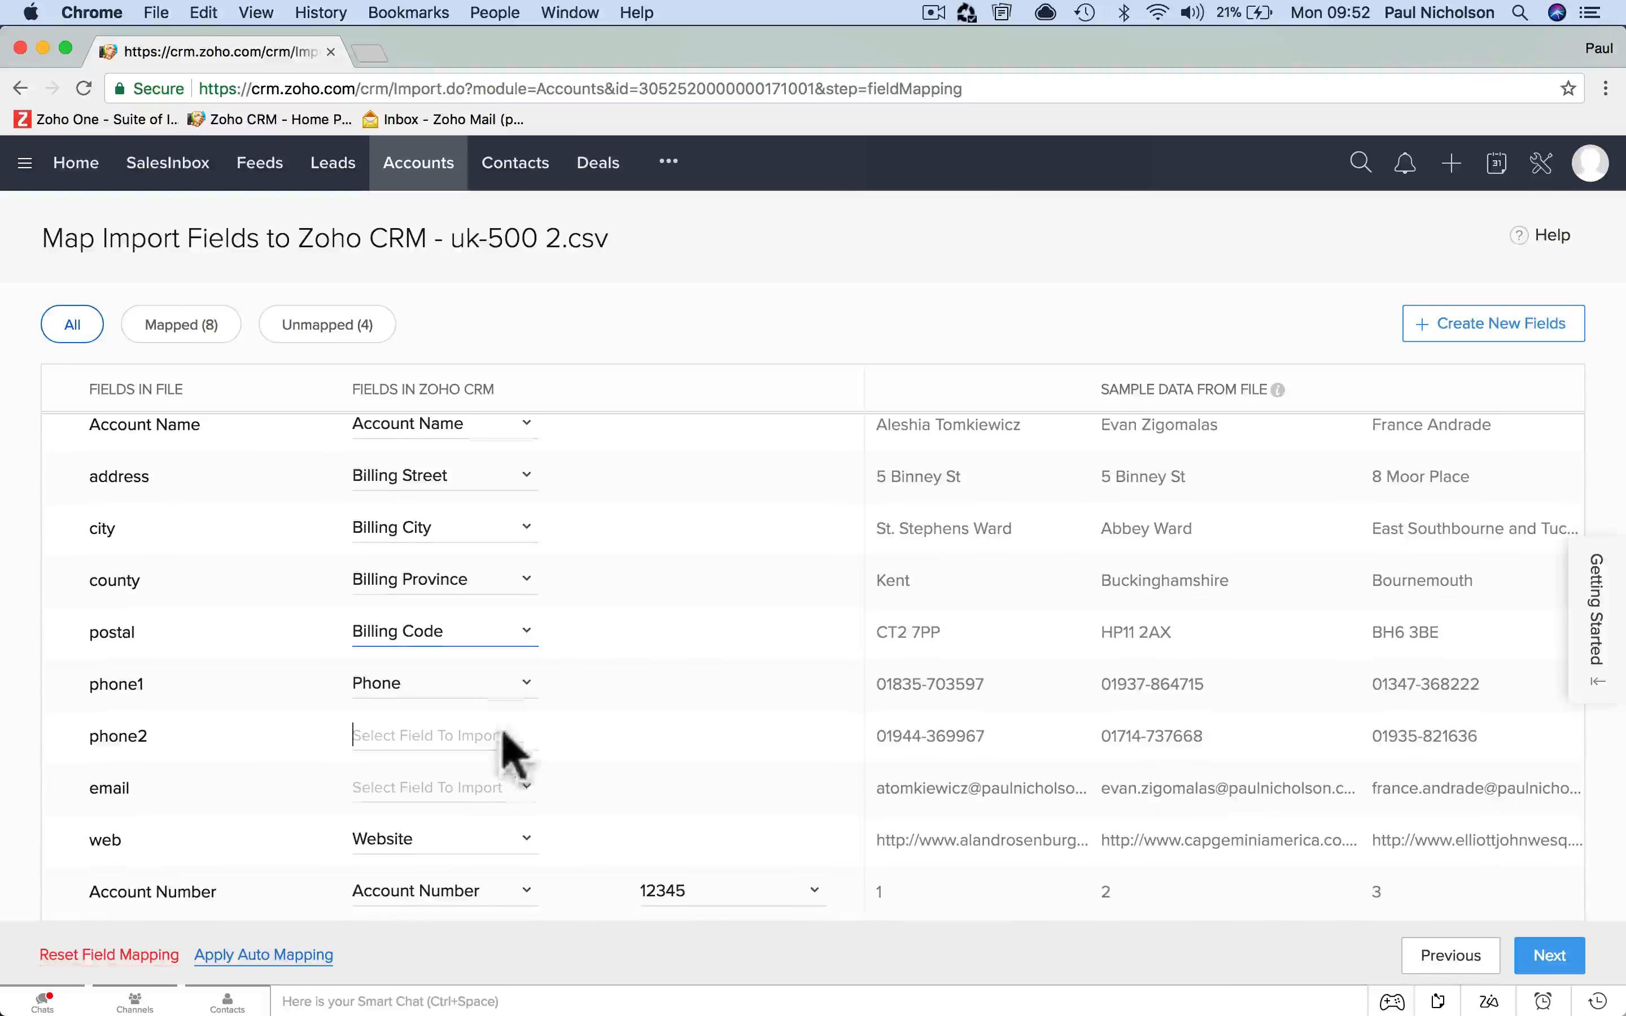
{"action": "scroll", "coordinate": [510, 726], "scroll_direction": "down", "scroll_amount": 2}
{"action": "scroll", "coordinate": [516, 727], "scroll_direction": "down", "scroll_amount": 6}
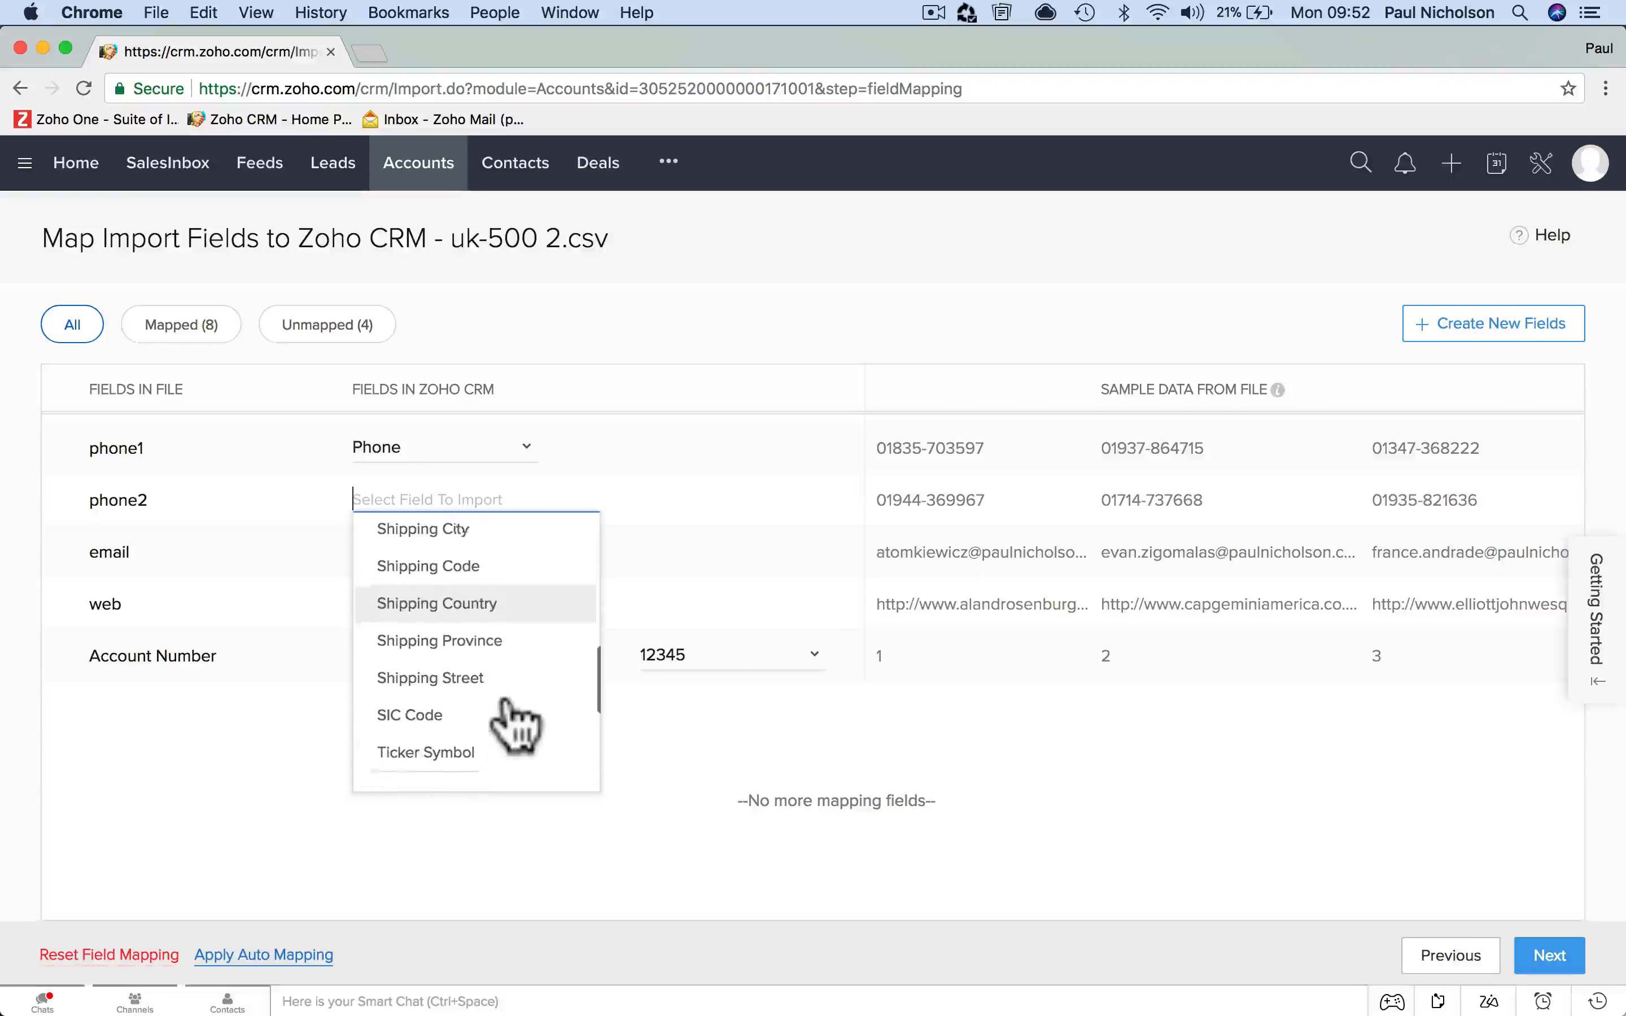
{"action": "scroll", "coordinate": [516, 726], "scroll_direction": "up", "scroll_amount": 3}
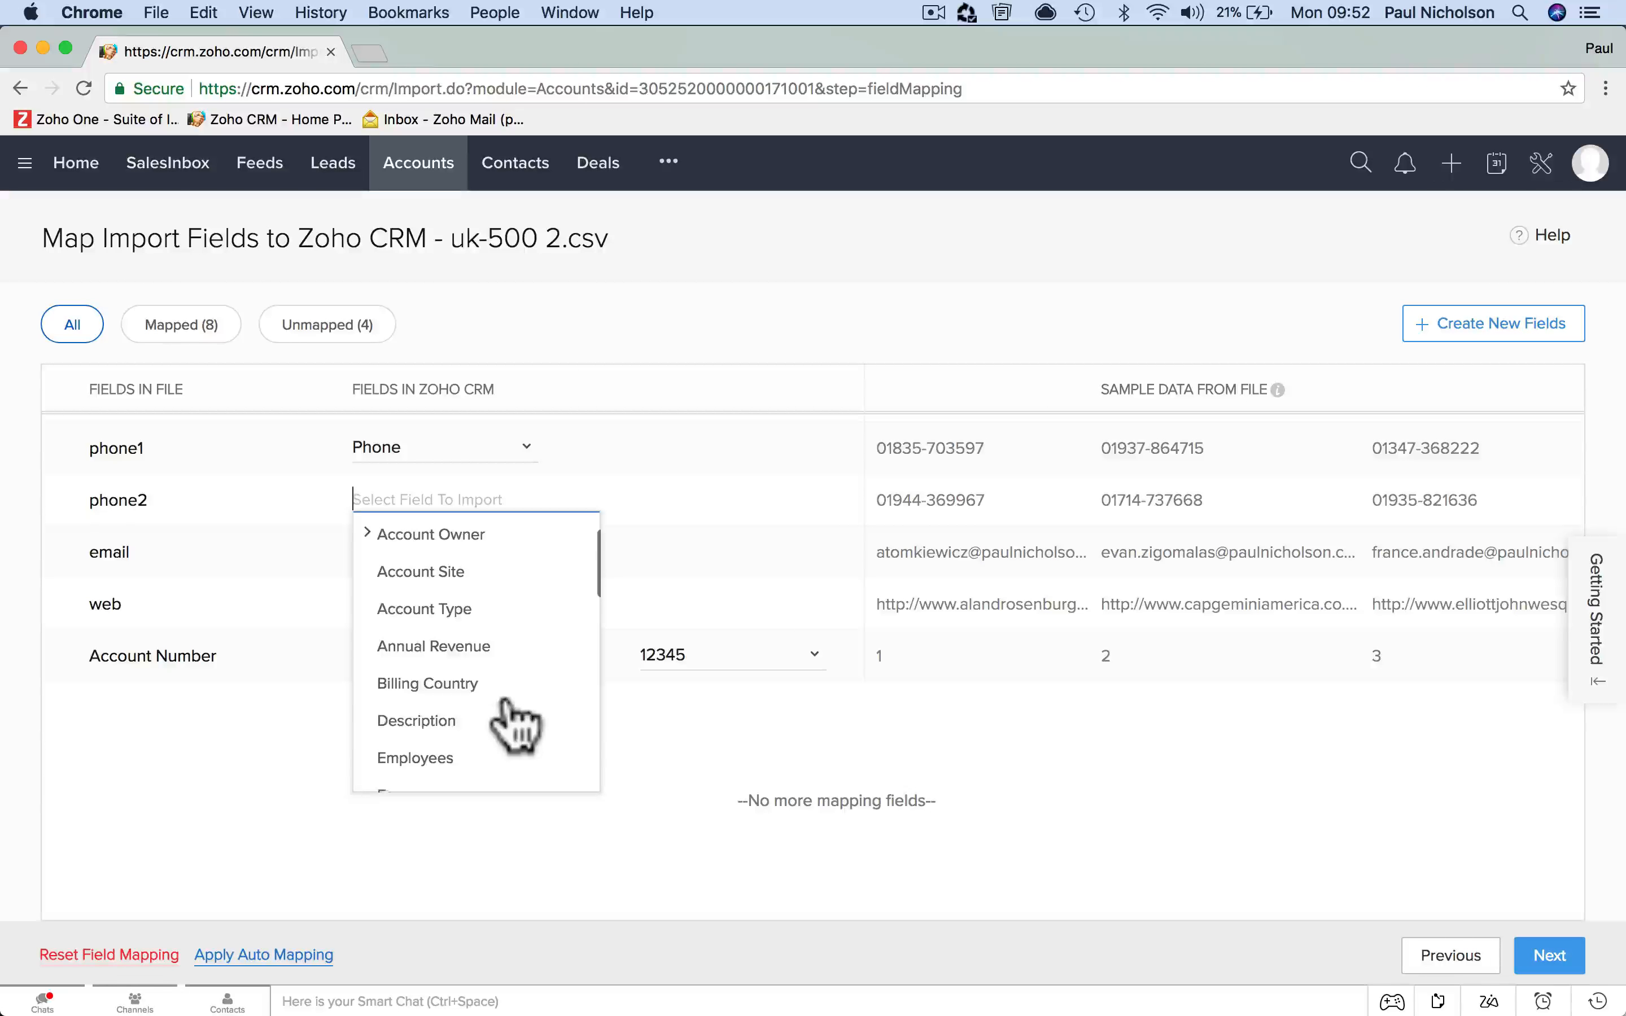
{"action": "scroll", "coordinate": [514, 725], "scroll_direction": "down", "scroll_amount": 2}
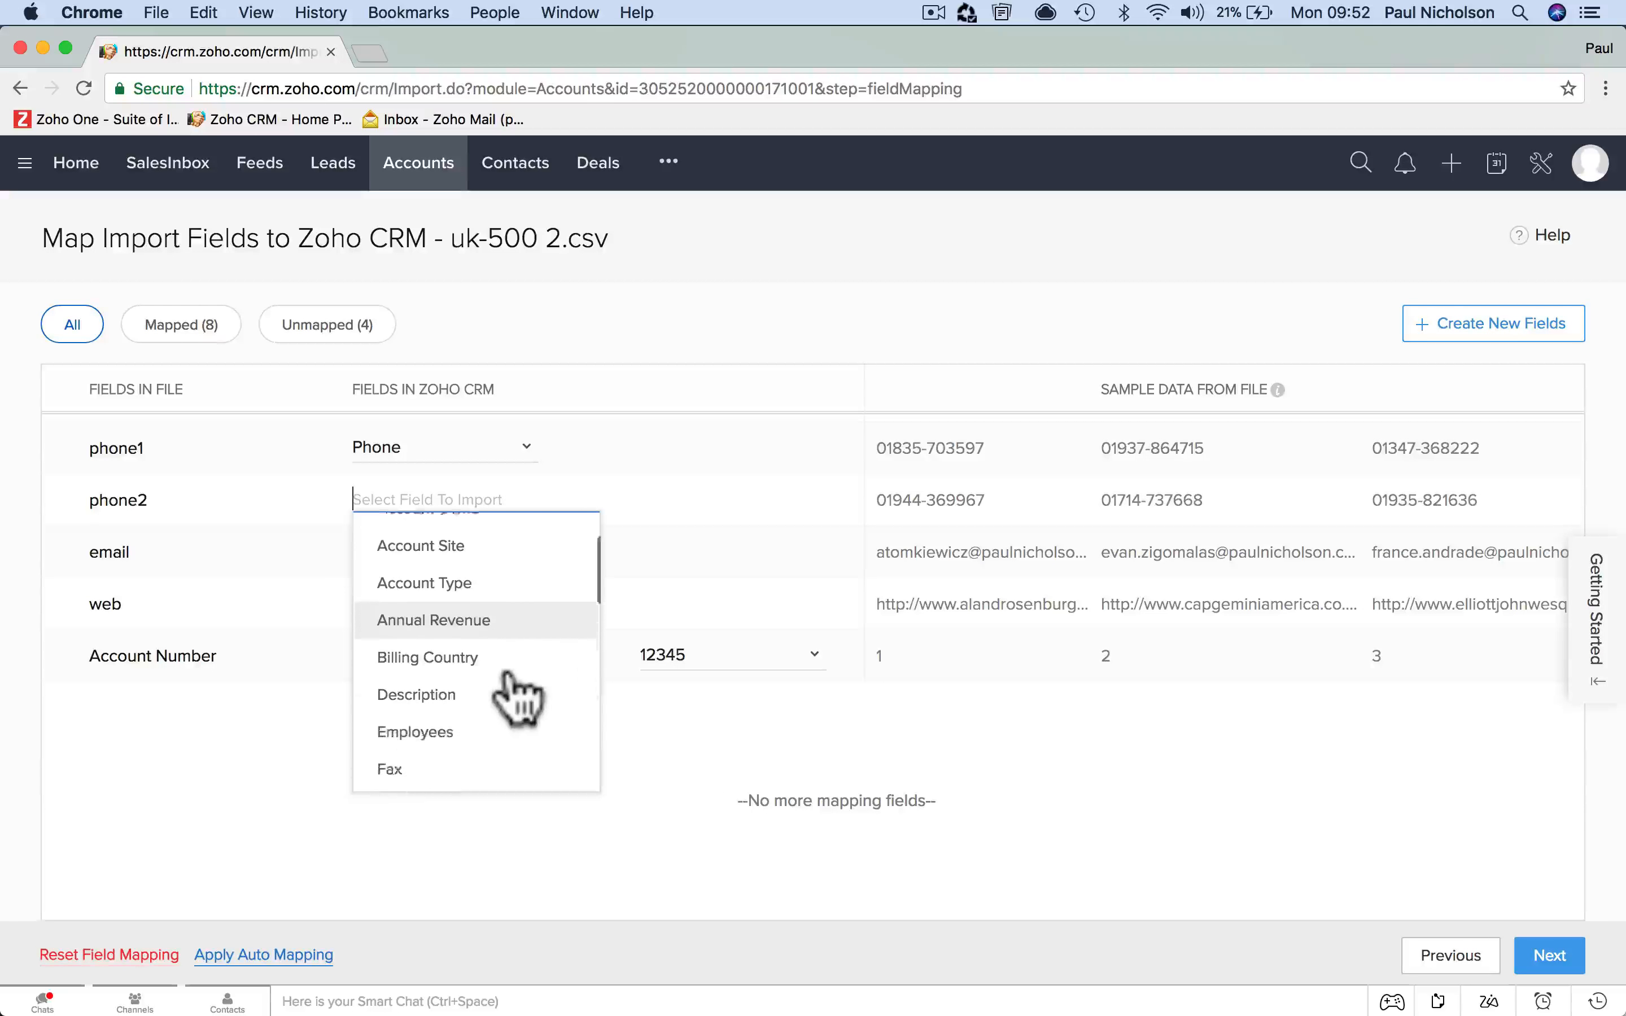
{"action": "scroll", "coordinate": [510, 679], "scroll_direction": "down", "scroll_amount": 3}
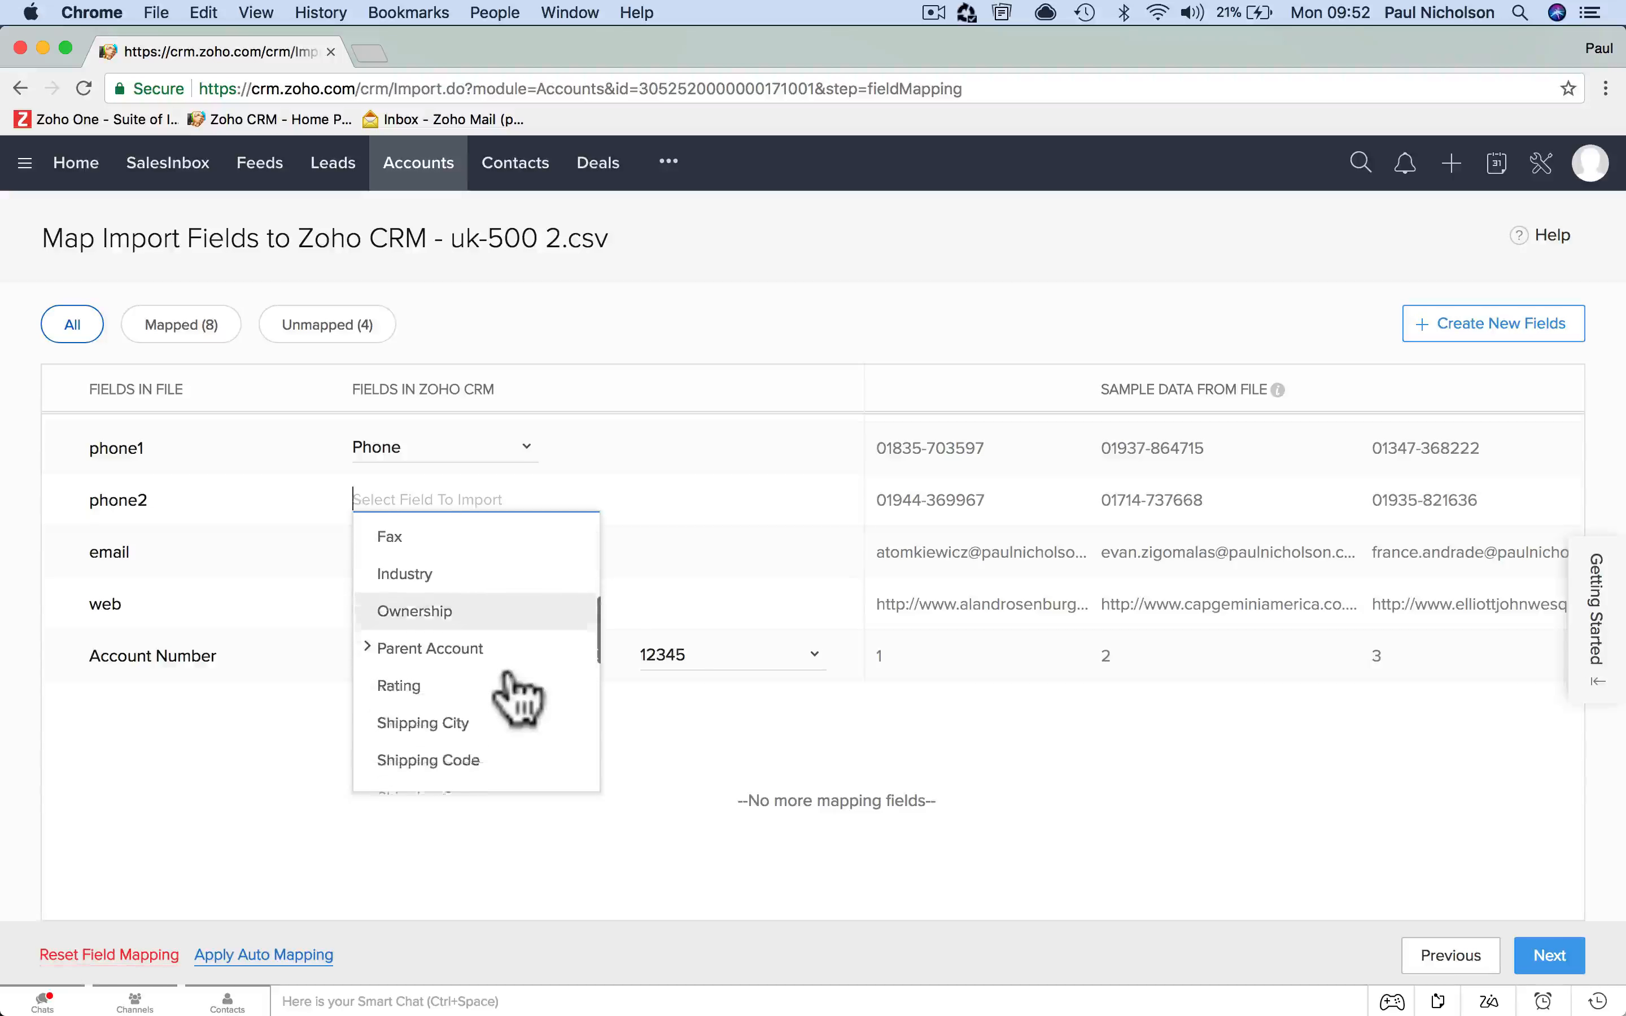
{"action": "scroll", "coordinate": [509, 674], "scroll_direction": "down", "scroll_amount": 2}
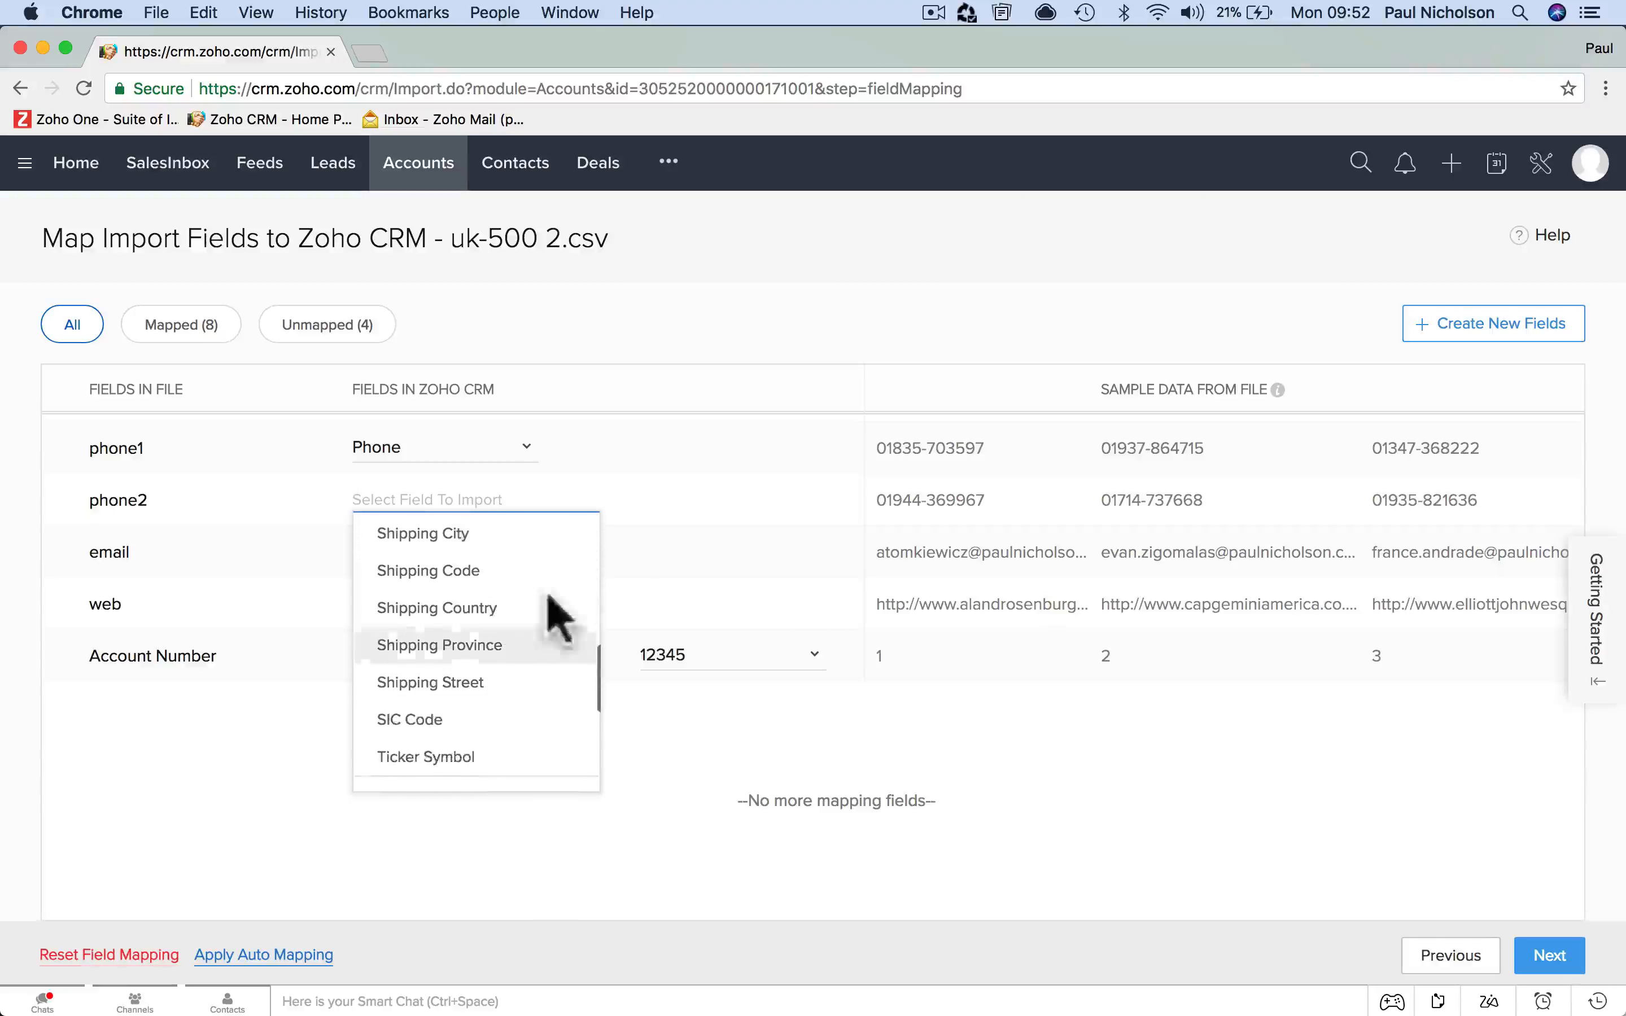
{"action": "left_click", "coordinate": [616, 519]}
Step: Check the available CRM fields for one that suits the file's email column, leave it unmapped, and review the whole column mapping
{"action": "left_click", "coordinate": [506, 557]}
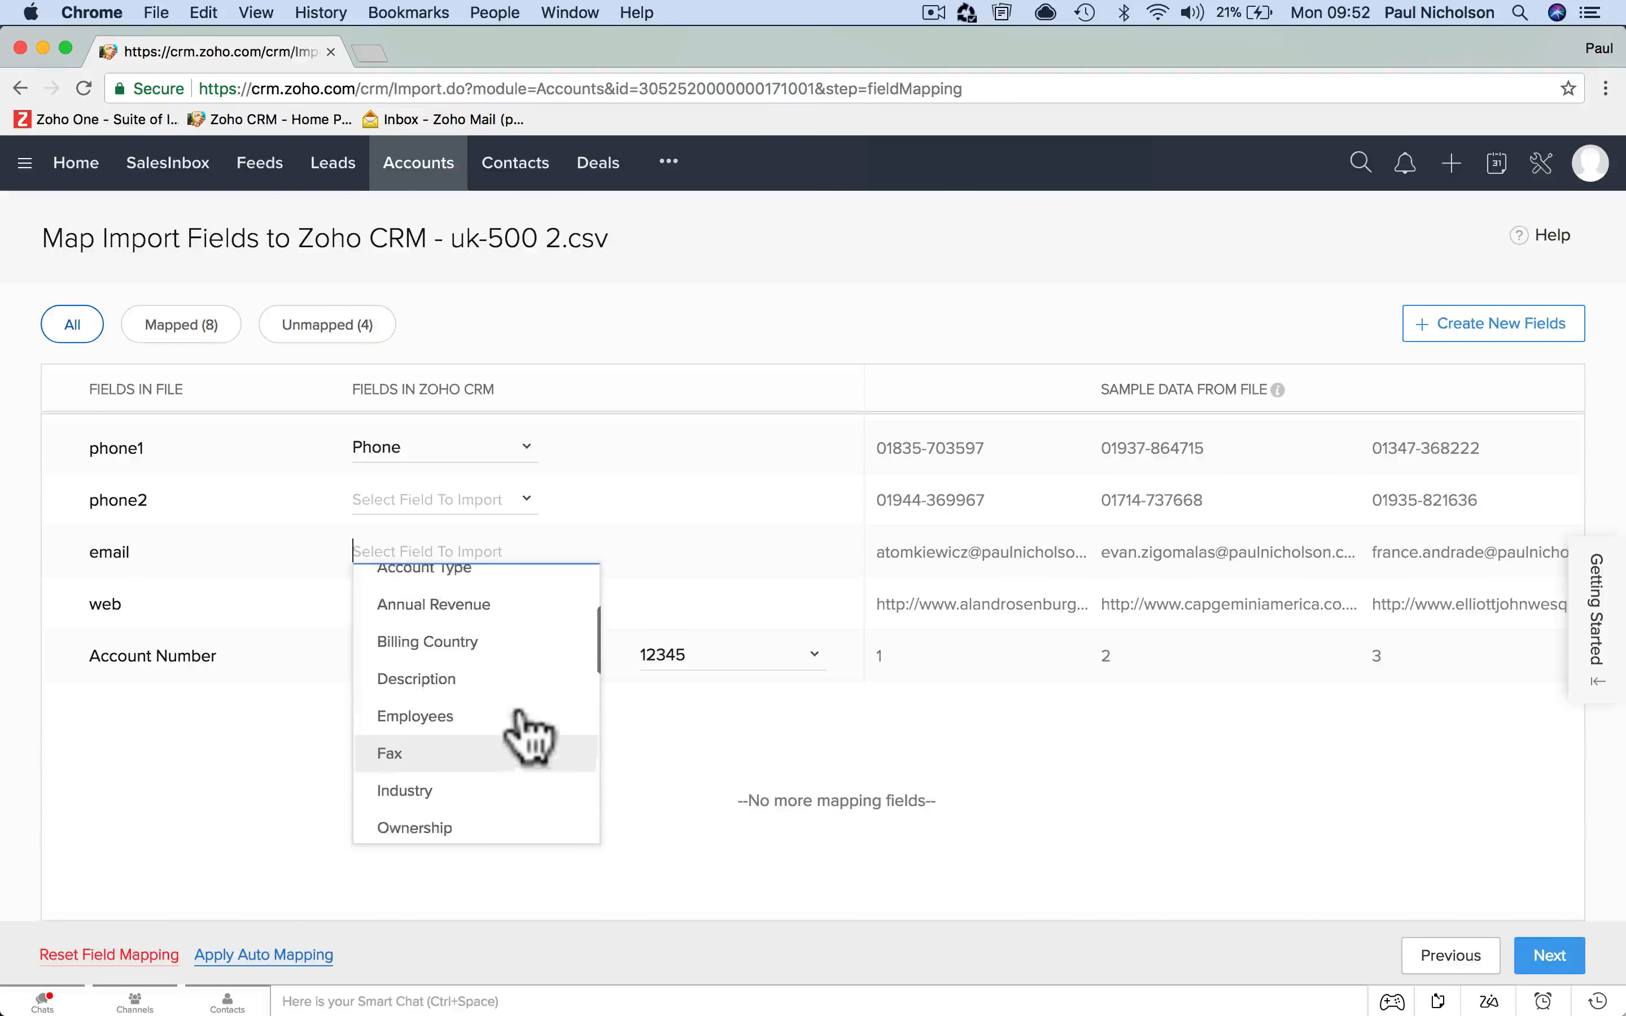
{"action": "scroll", "coordinate": [519, 722], "scroll_direction": "down", "scroll_amount": 2}
{"action": "scroll", "coordinate": [531, 736], "scroll_direction": "down", "scroll_amount": 2}
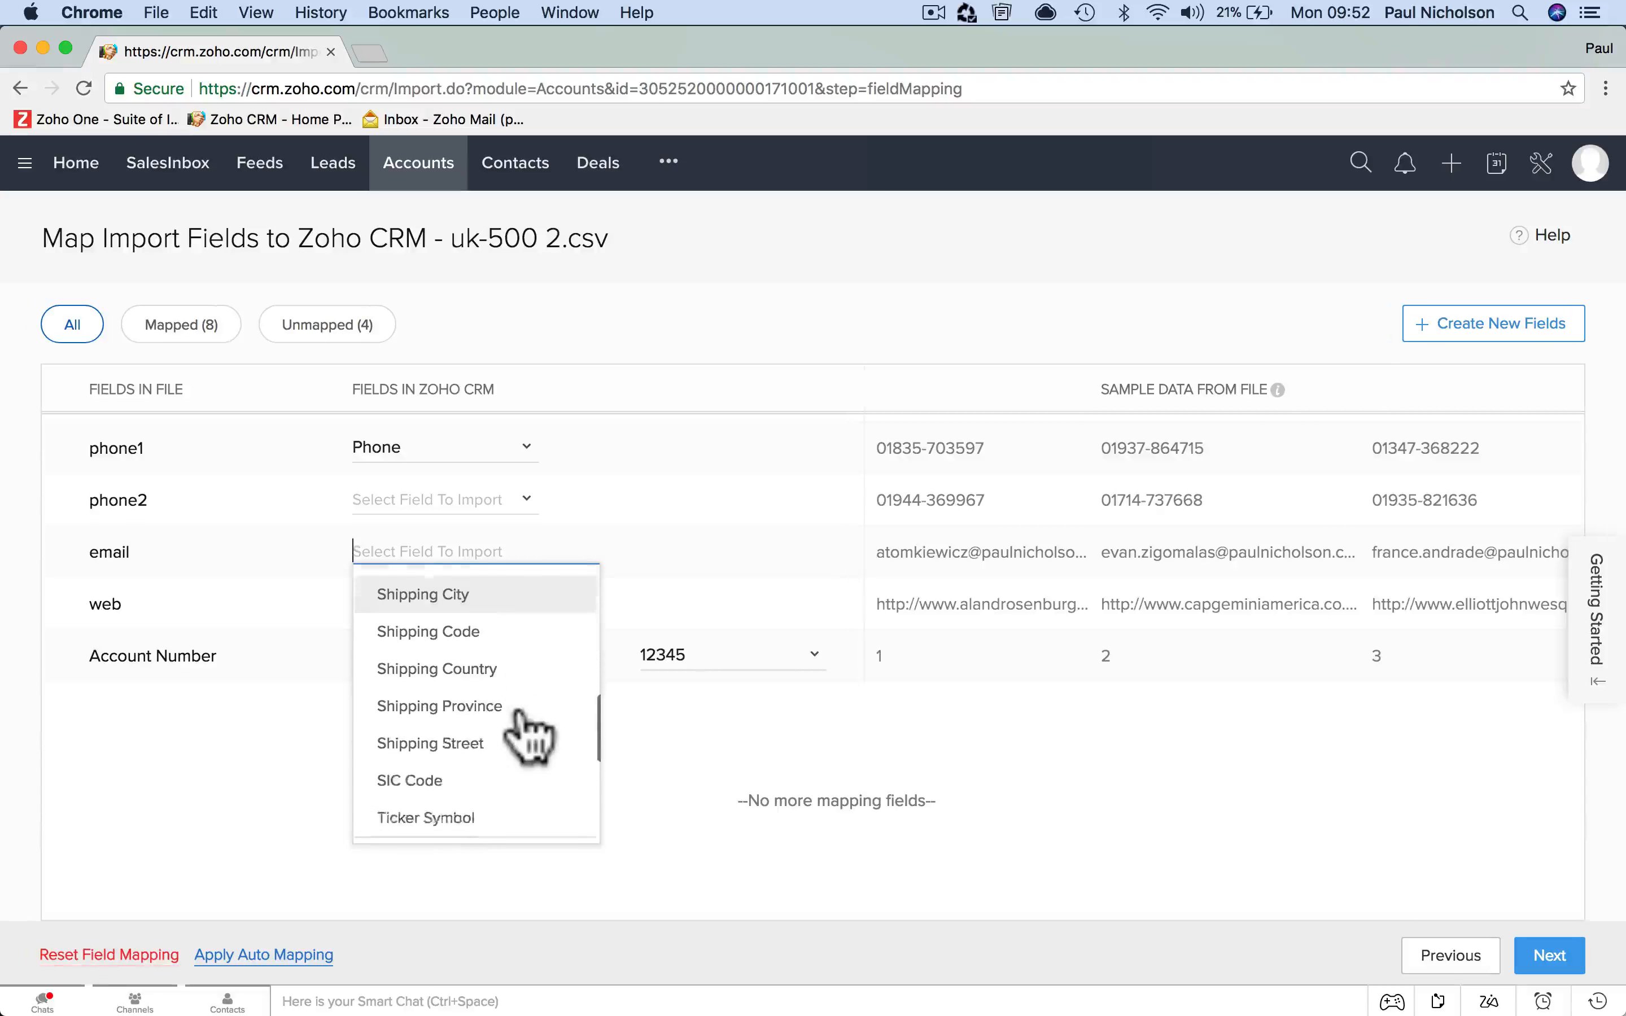
{"action": "scroll", "coordinate": [531, 739], "scroll_direction": "up", "scroll_amount": 10}
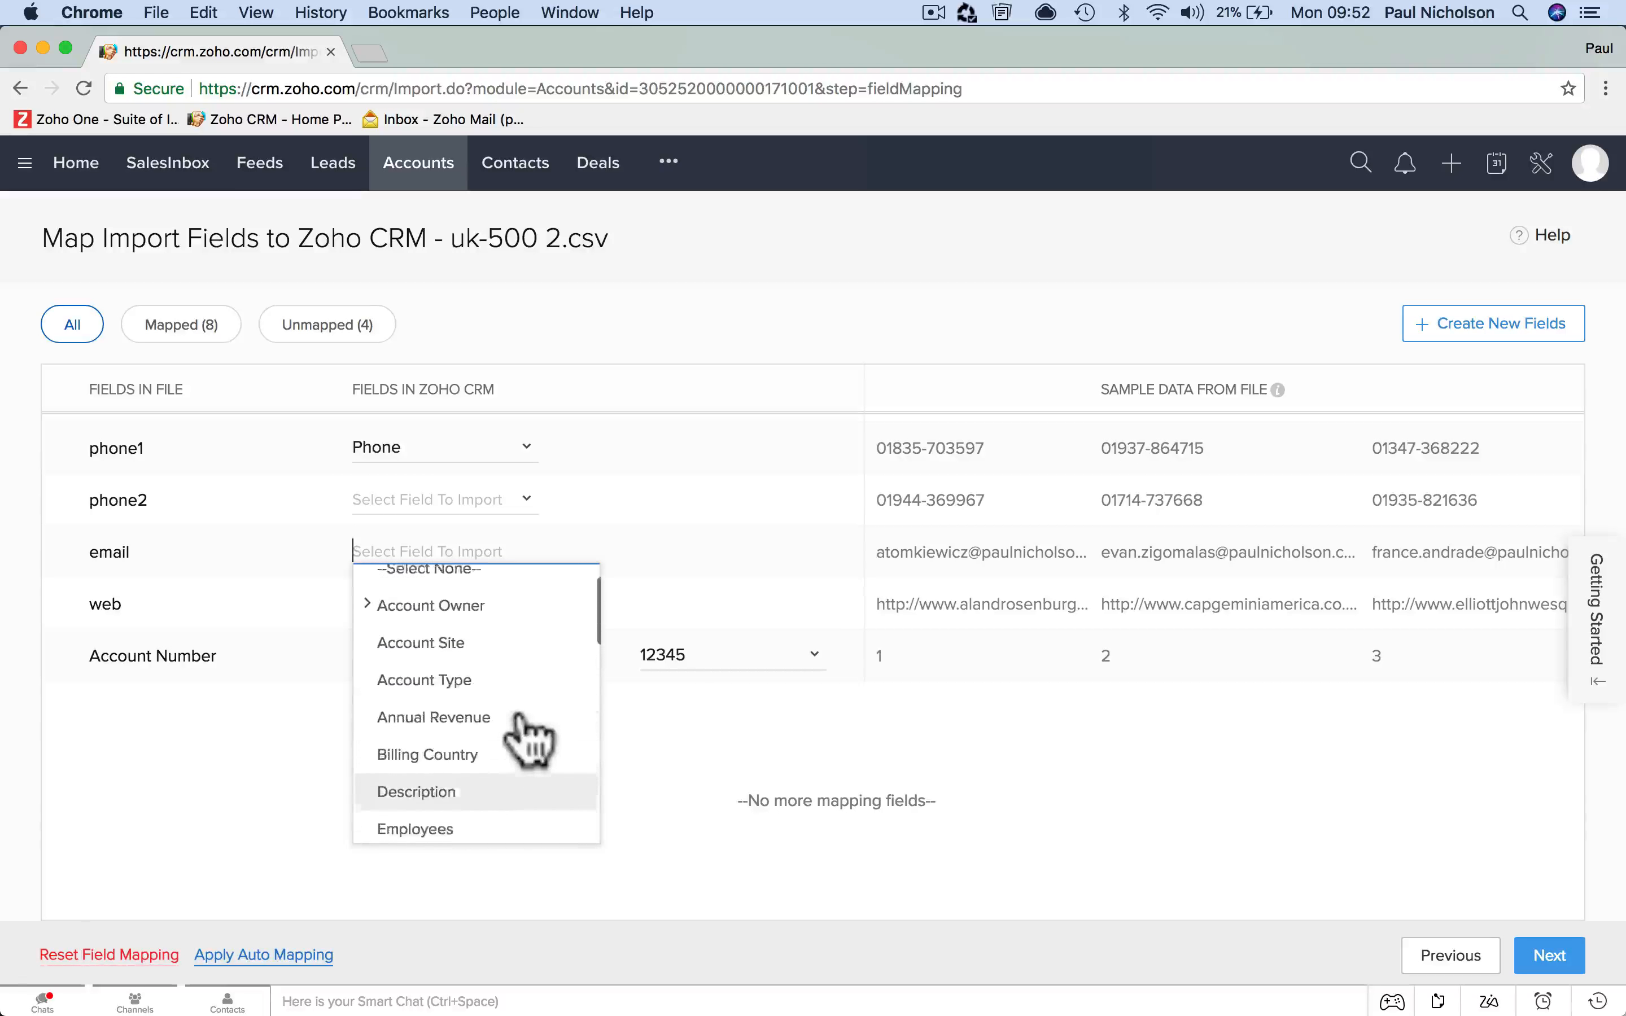
{"action": "scroll", "coordinate": [535, 665], "scroll_direction": "down", "scroll_amount": 1}
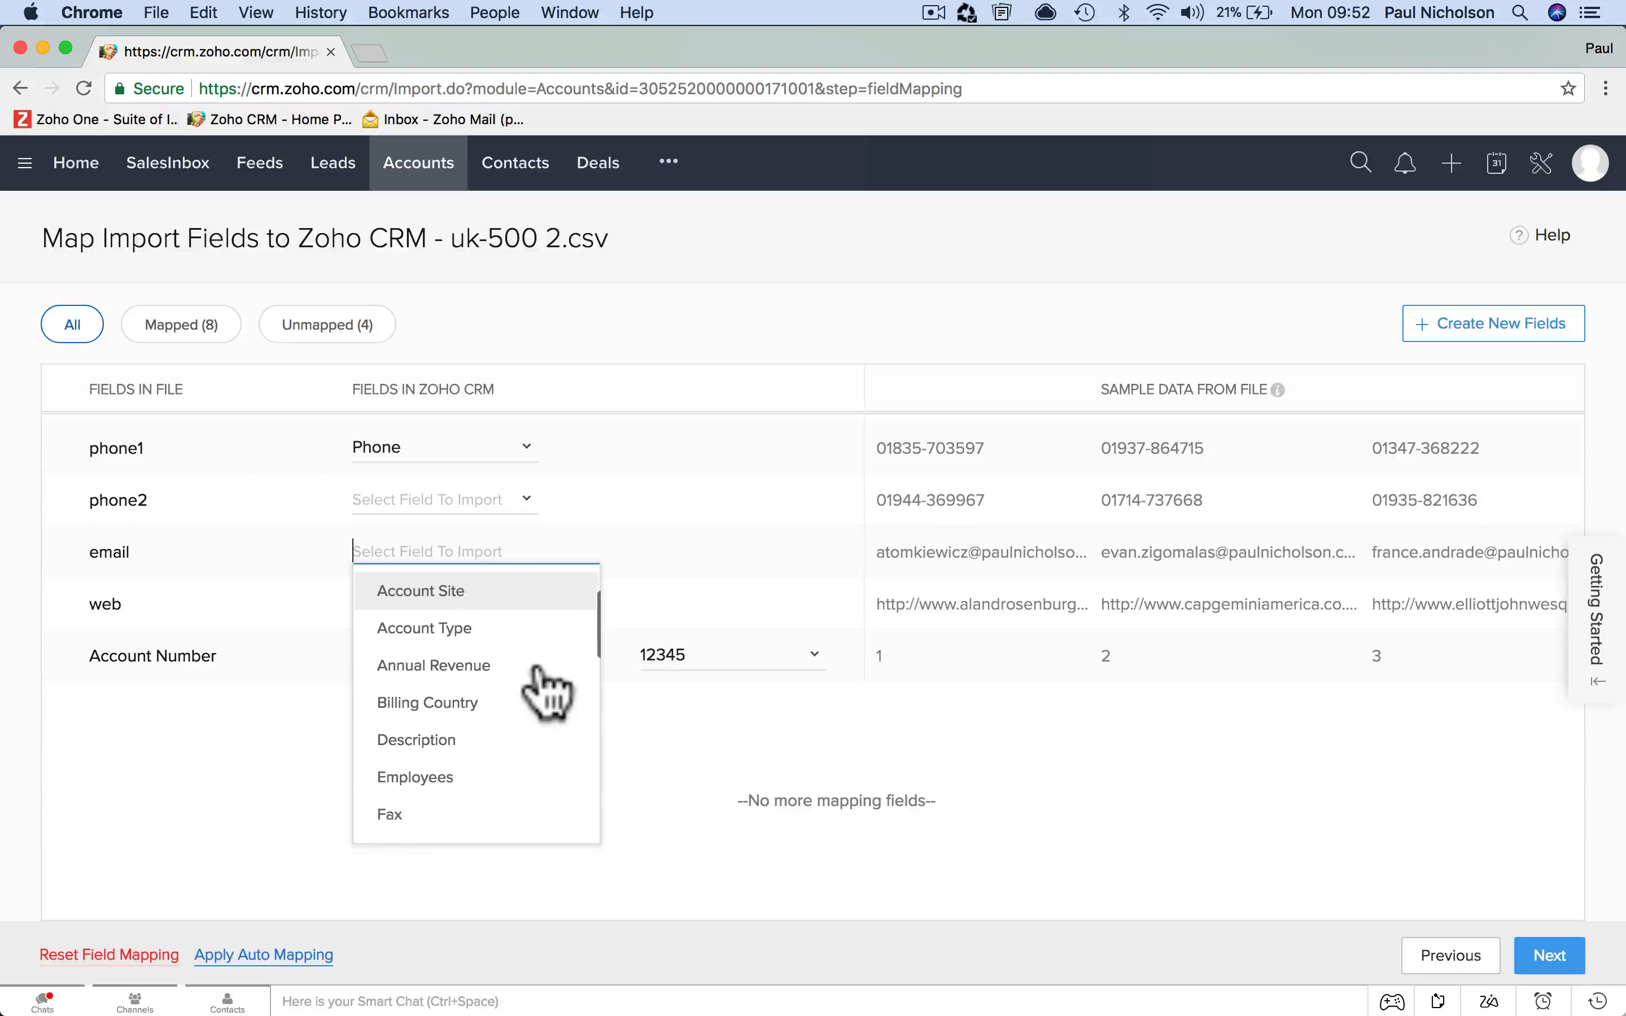
{"action": "scroll", "coordinate": [540, 669], "scroll_direction": "down", "scroll_amount": 1}
{"action": "scroll", "coordinate": [541, 672], "scroll_direction": "up", "scroll_amount": 3}
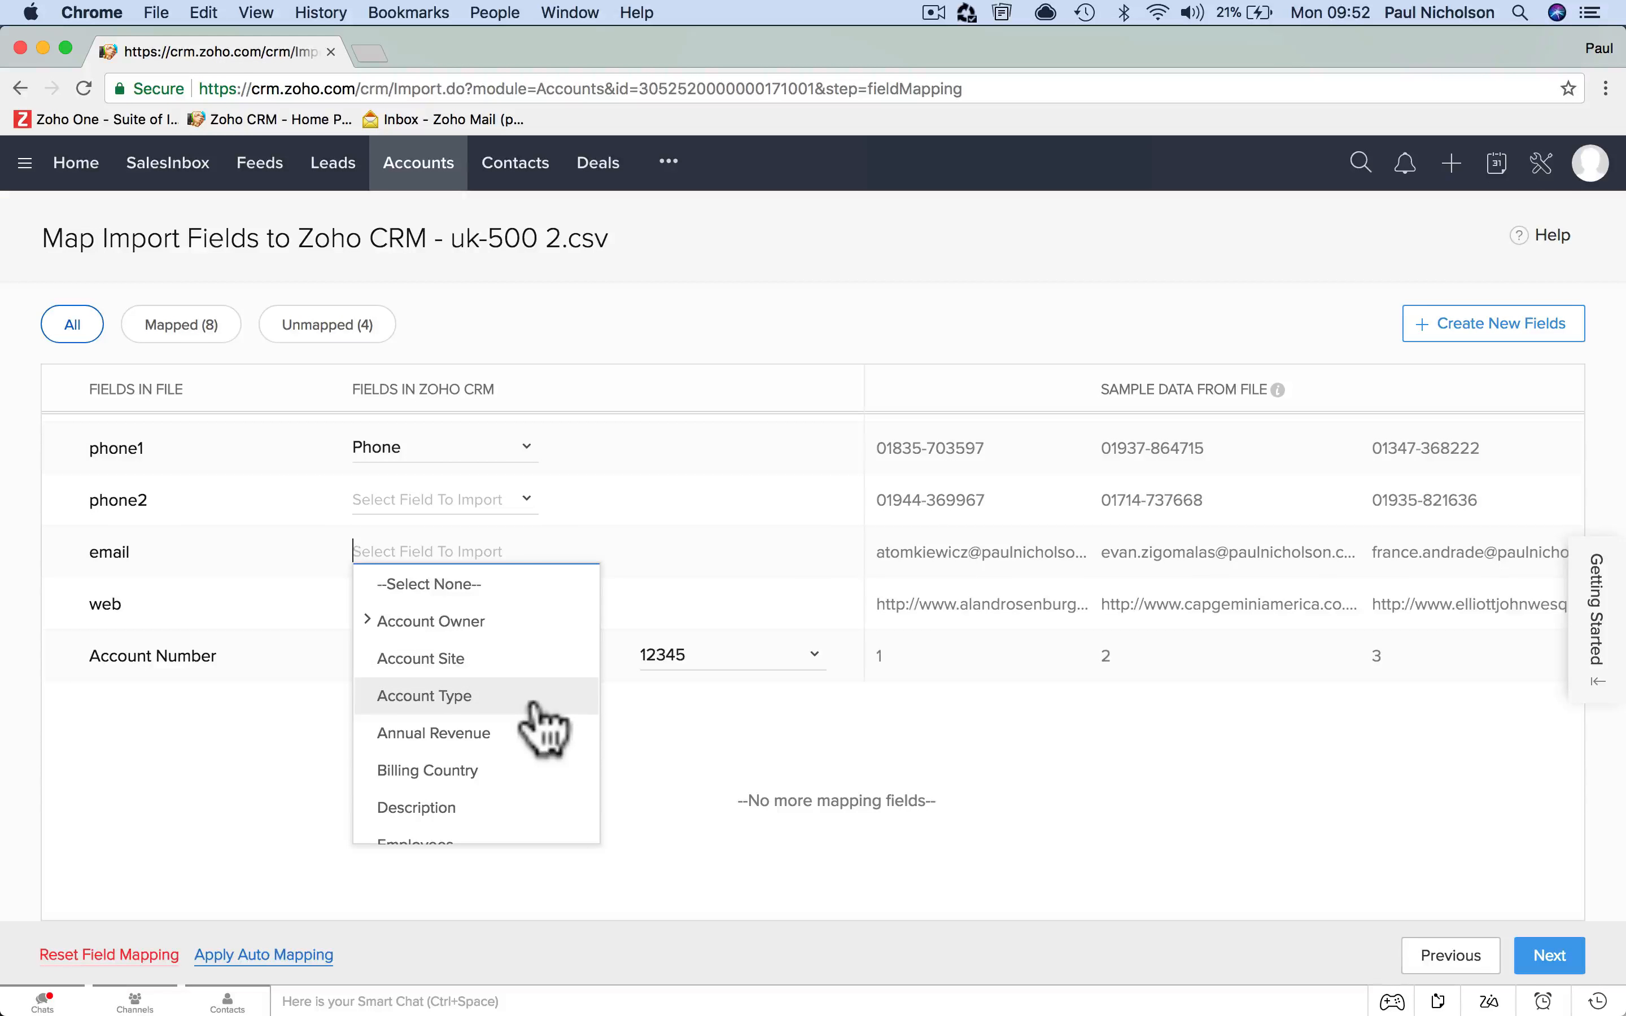
{"action": "scroll", "coordinate": [538, 706], "scroll_direction": "down", "scroll_amount": 5}
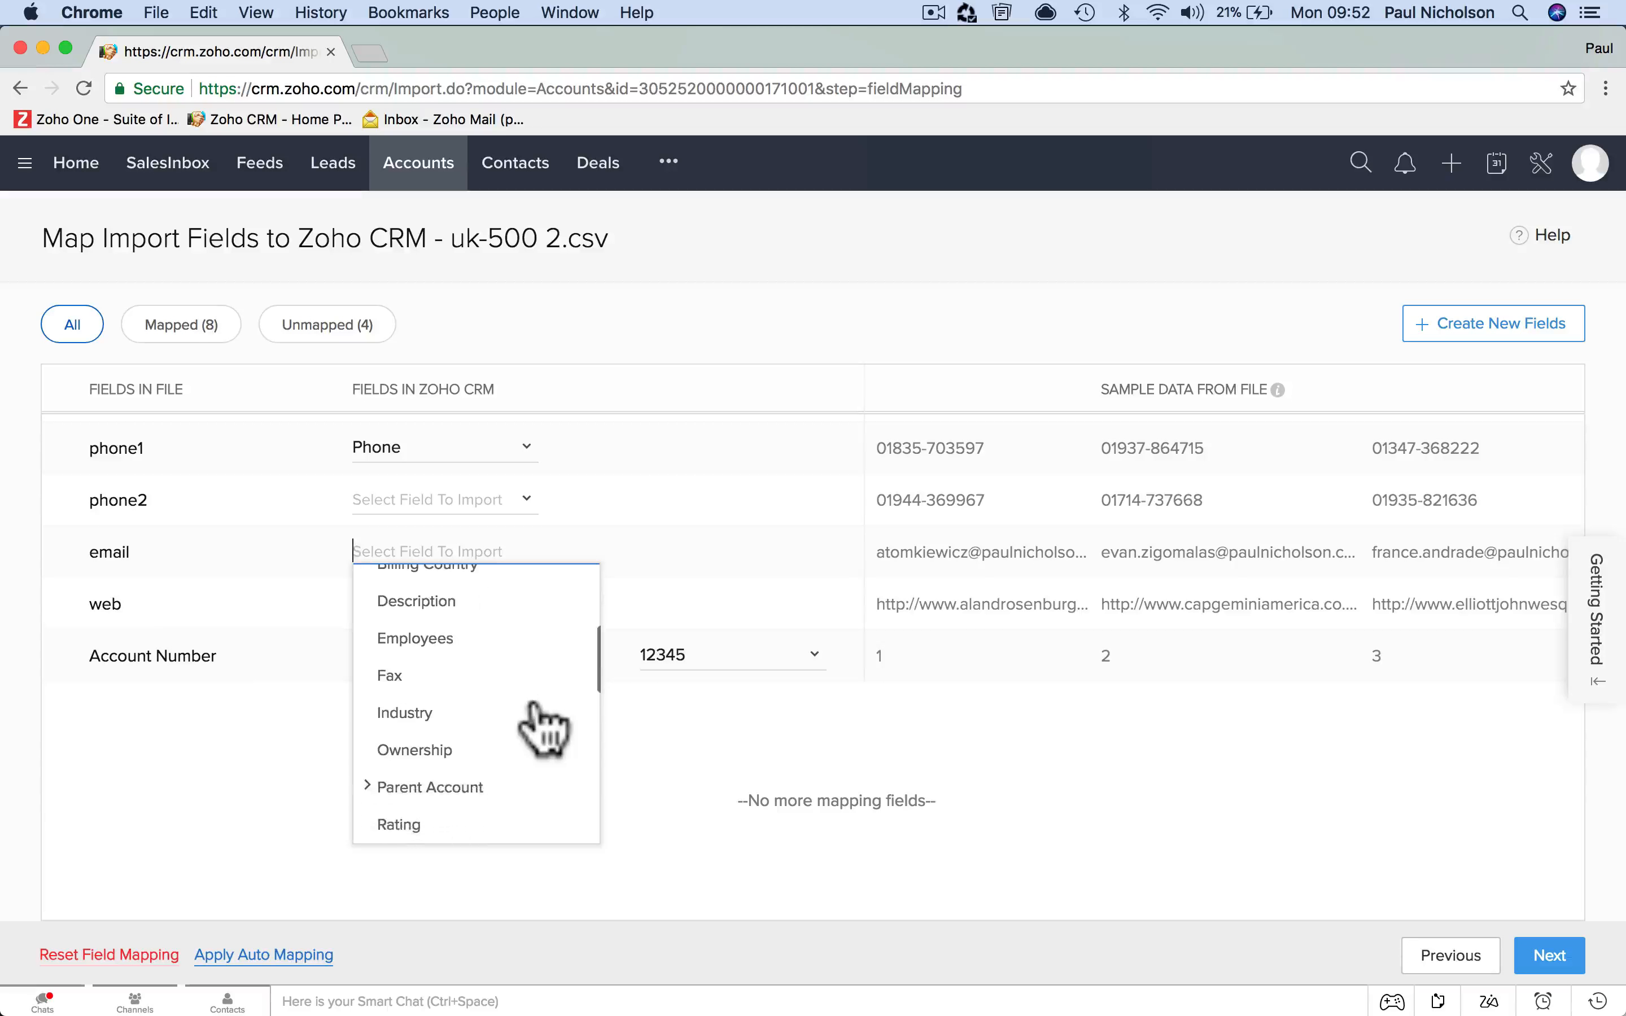
{"action": "scroll", "coordinate": [537, 712], "scroll_direction": "down", "scroll_amount": 5}
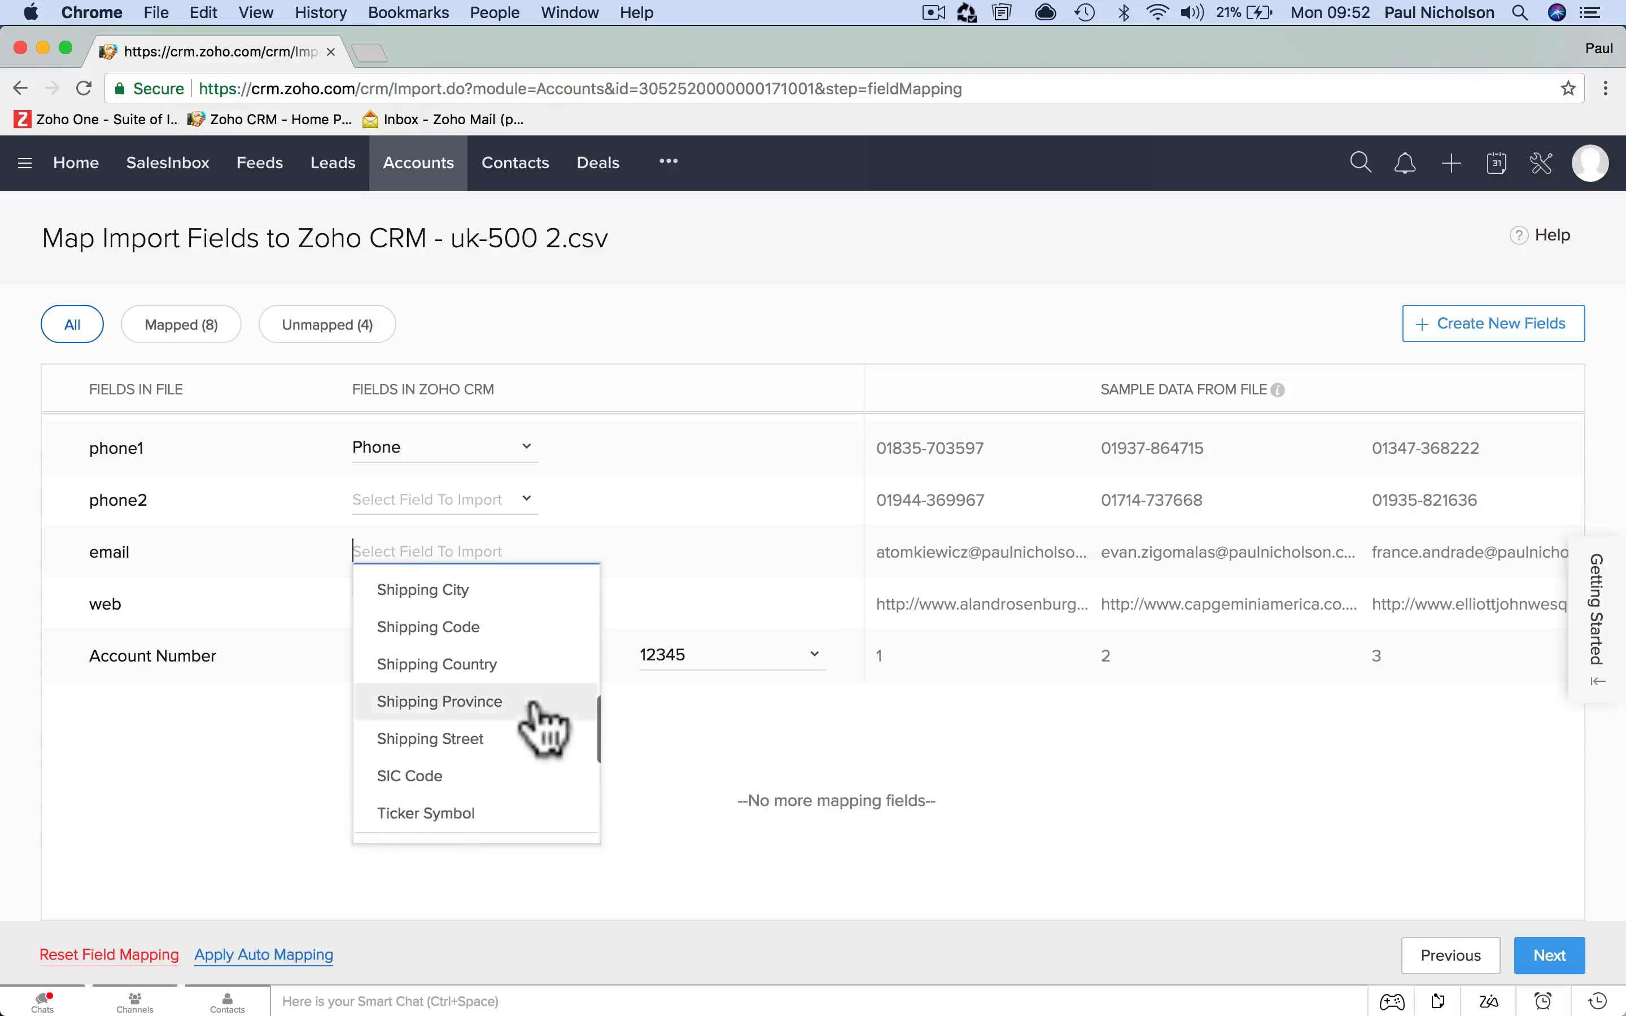
{"action": "left_click", "coordinate": [651, 766]}
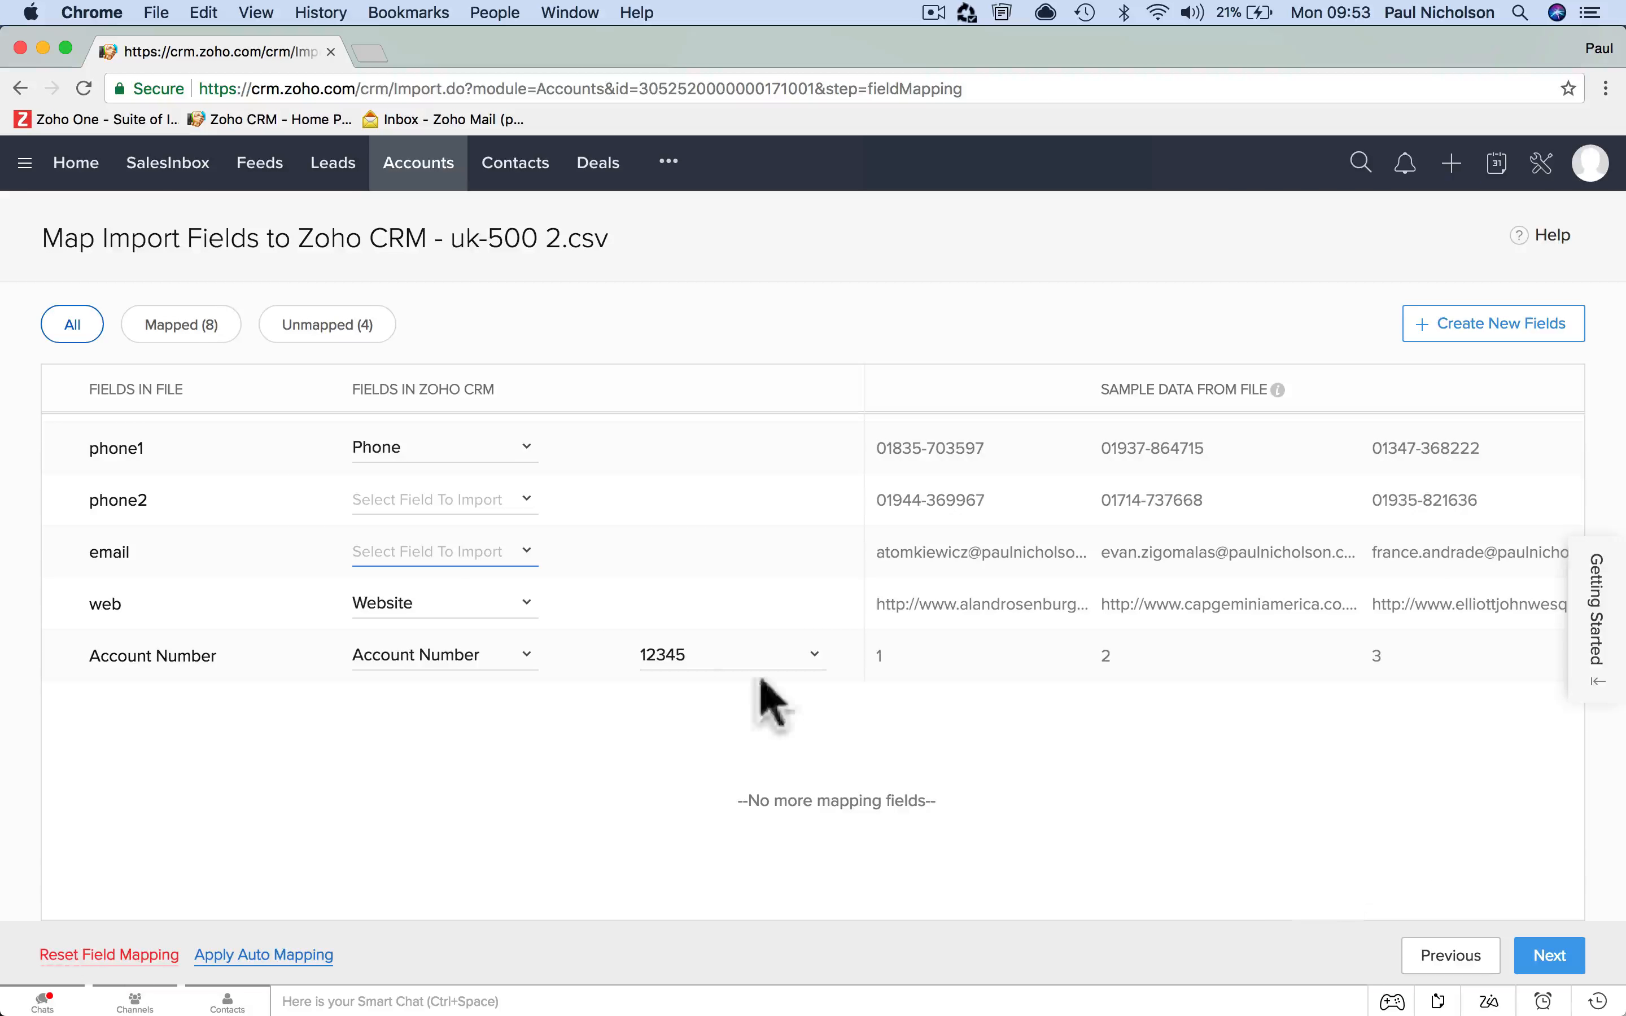
{"action": "scroll", "coordinate": [441, 537], "scroll_direction": "up", "scroll_amount": 5}
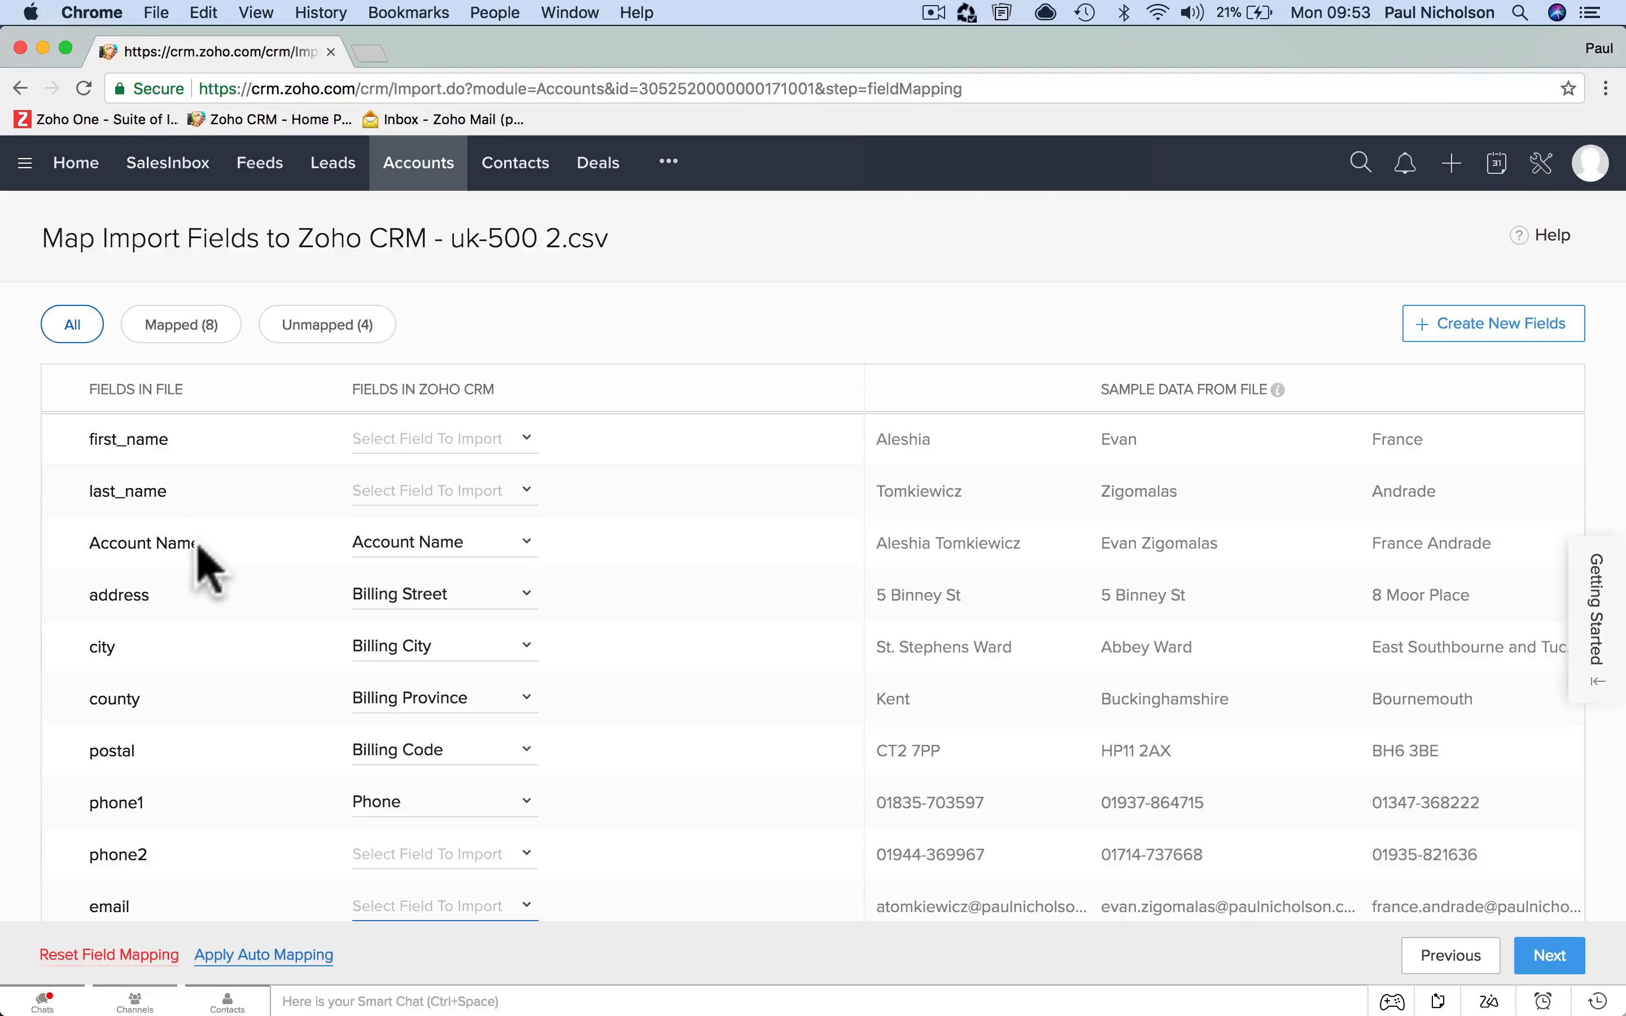
{"action": "scroll", "coordinate": [308, 664], "scroll_direction": "down", "scroll_amount": 2}
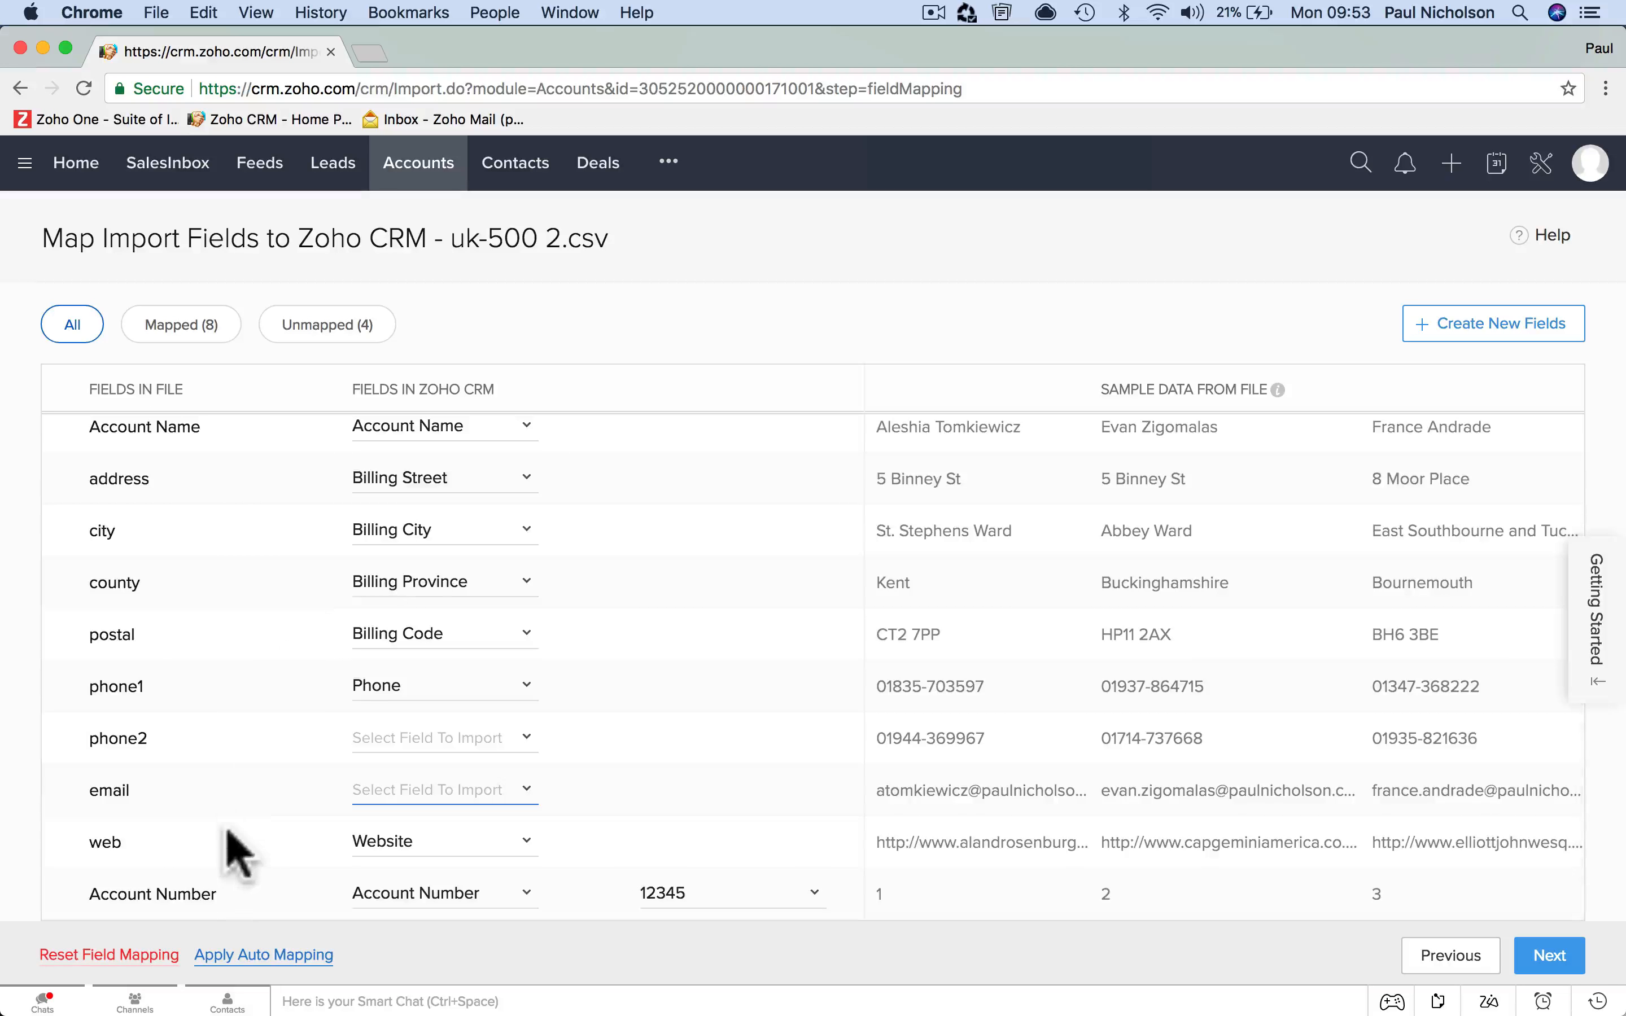